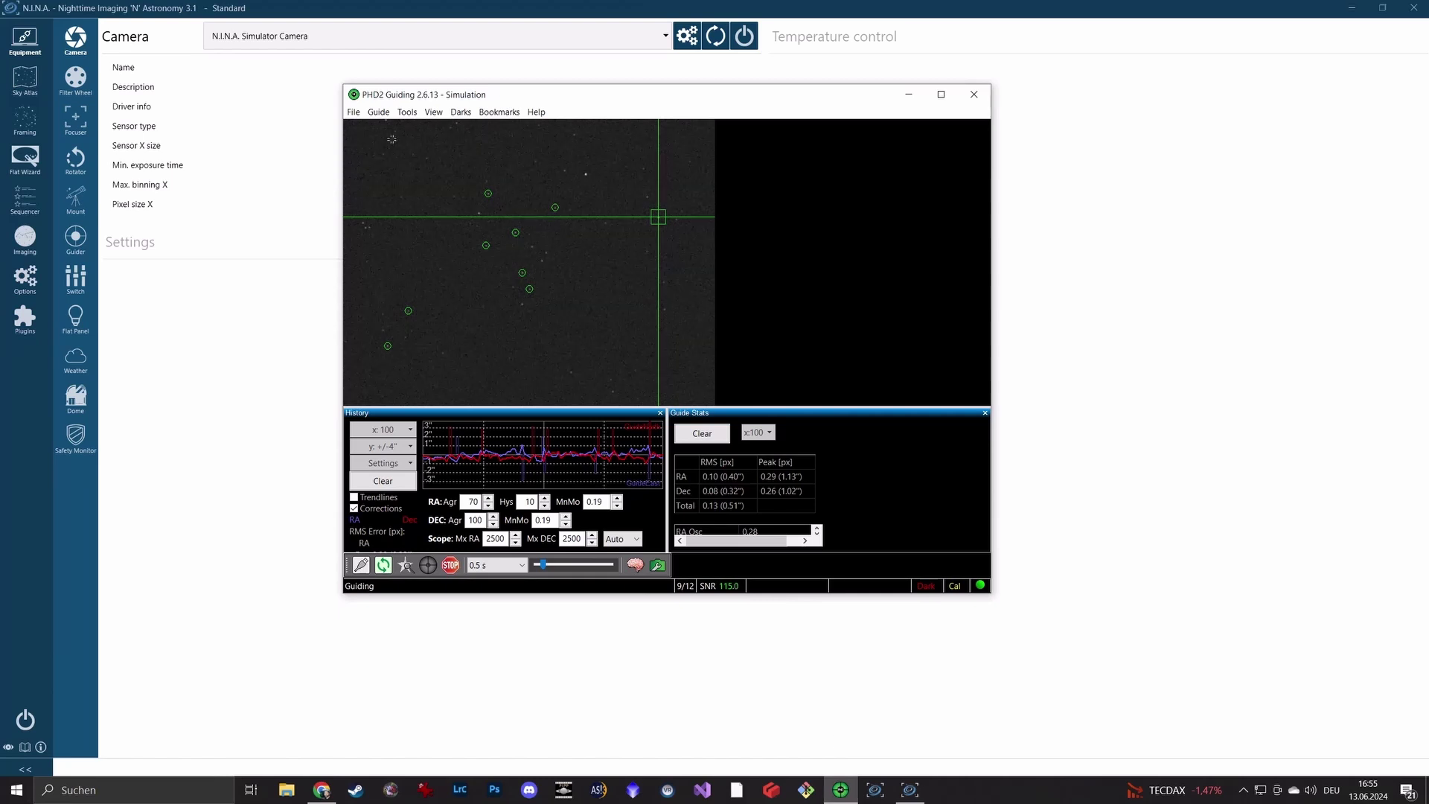
Minimise PHD2 and connect the N.I.N.A. Simulator Camera, the simulator filter wheel and focuser, and the manual rotator
{"action": "left_click", "coordinate": [840, 787]}
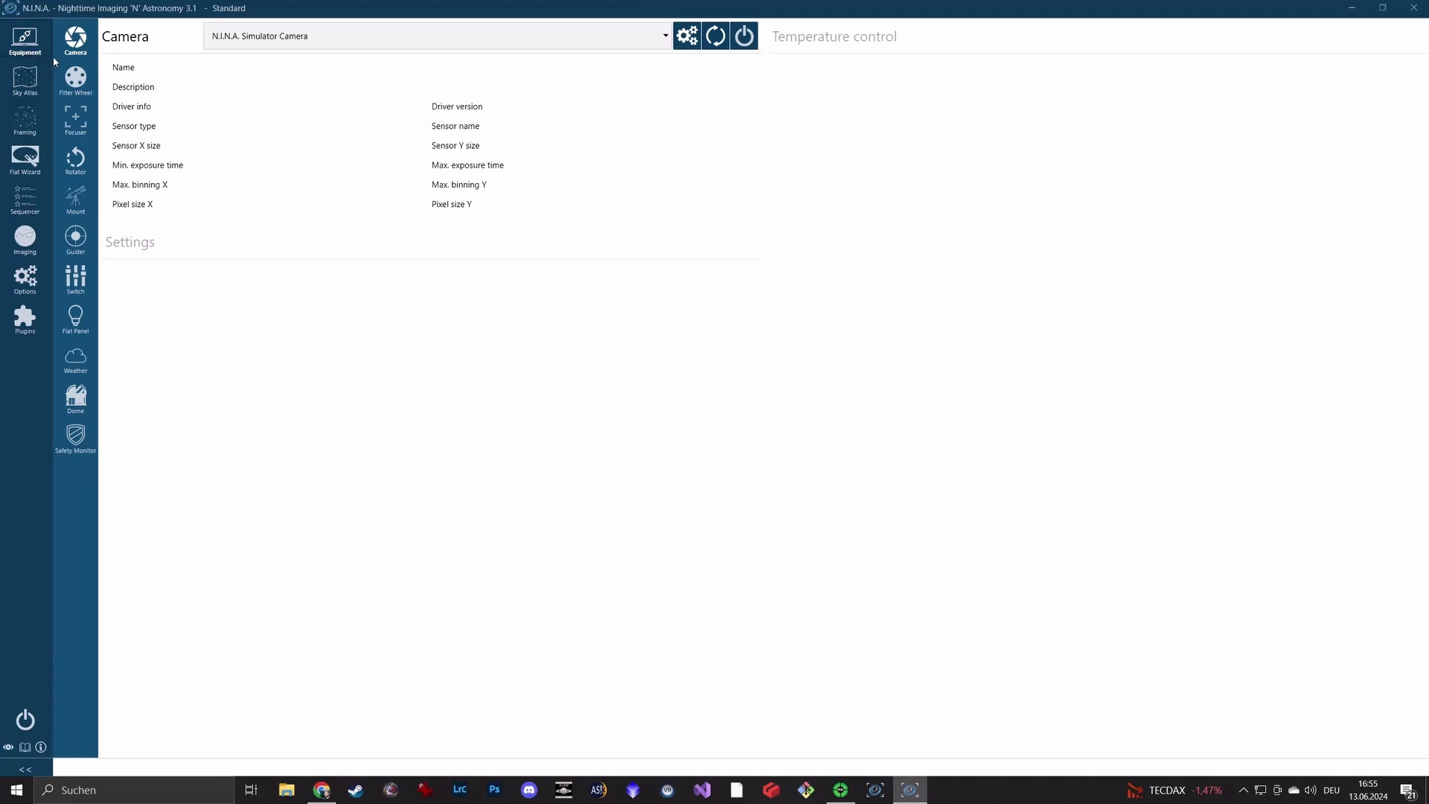
{"action": "left_click", "coordinate": [744, 36]}
{"action": "left_click", "coordinate": [75, 79]}
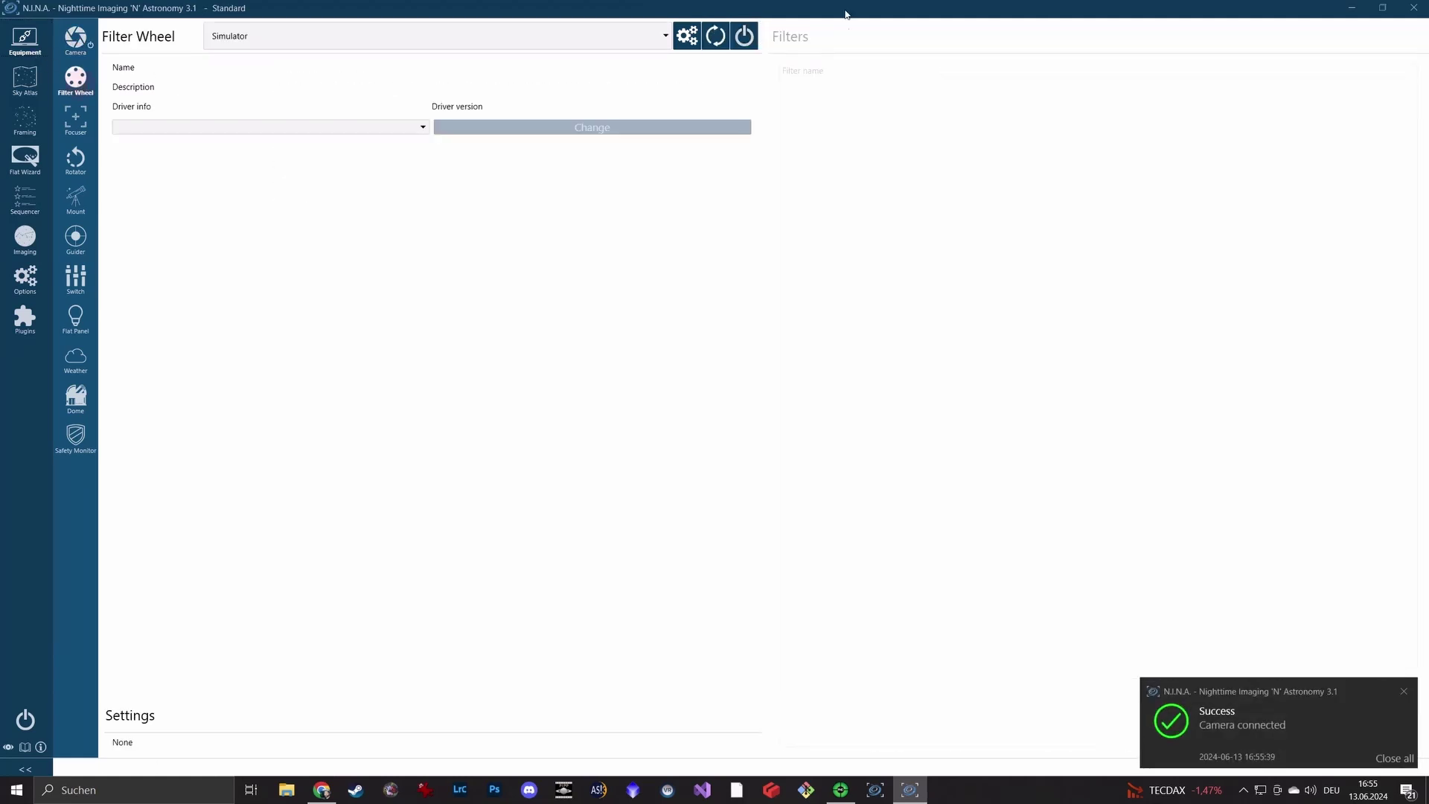
{"action": "left_click", "coordinate": [744, 36]}
{"action": "left_click", "coordinate": [76, 119]}
{"action": "left_click", "coordinate": [744, 35]}
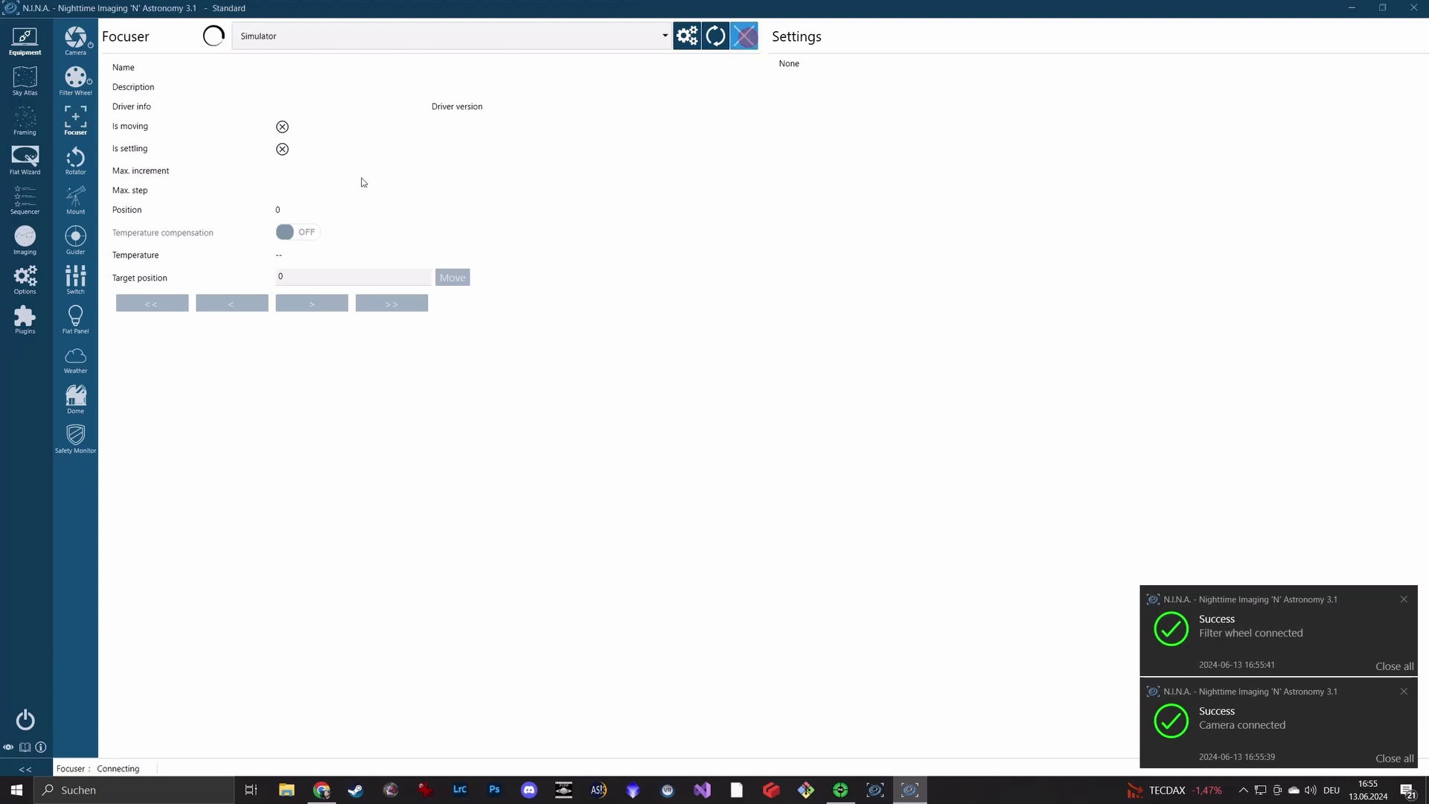
{"action": "left_click", "coordinate": [77, 160]}
{"action": "left_click", "coordinate": [744, 36]}
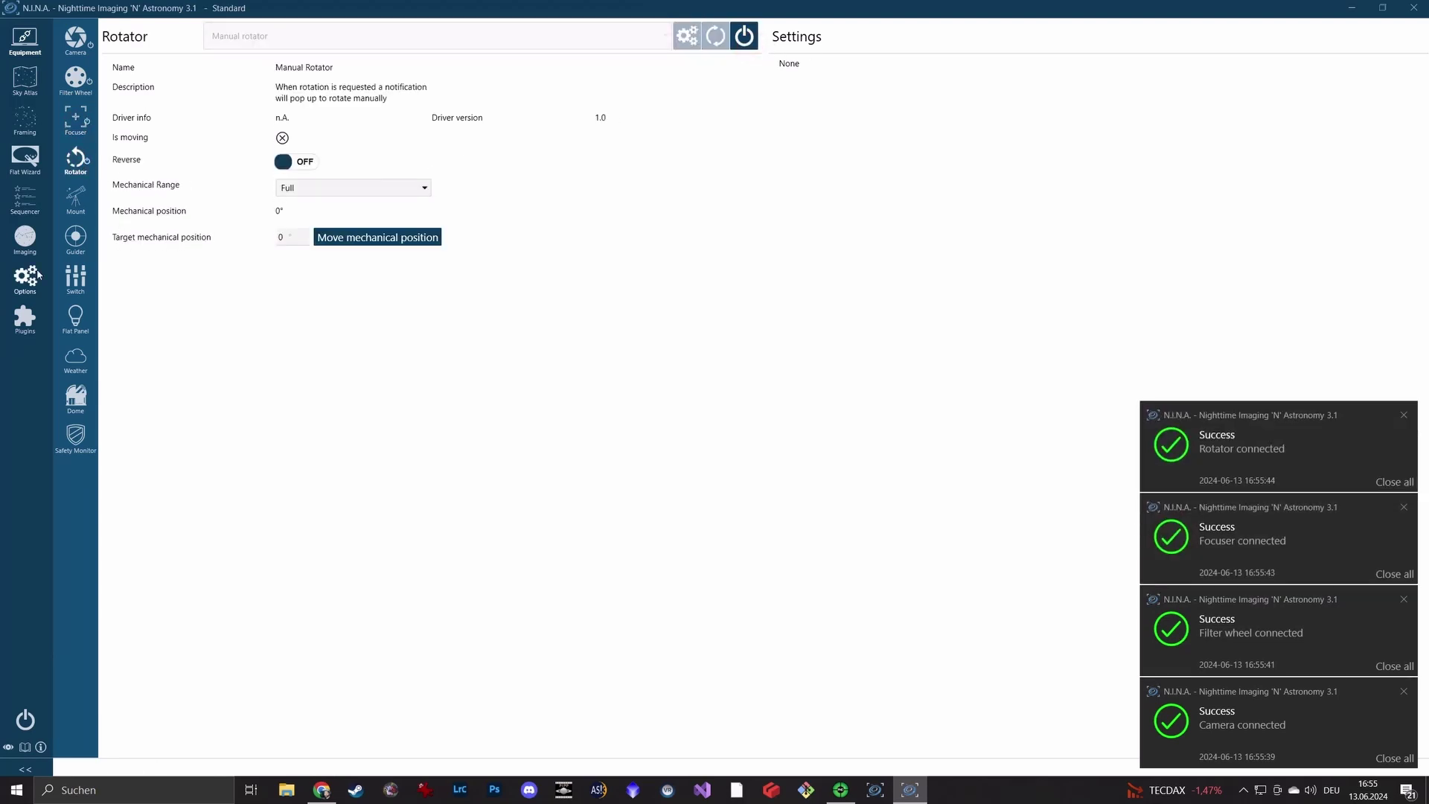
Connect the simulator mount and the PHD2 guider, and dismiss all connection notifications
{"action": "left_click", "coordinate": [75, 200]}
{"action": "left_click", "coordinate": [744, 35]}
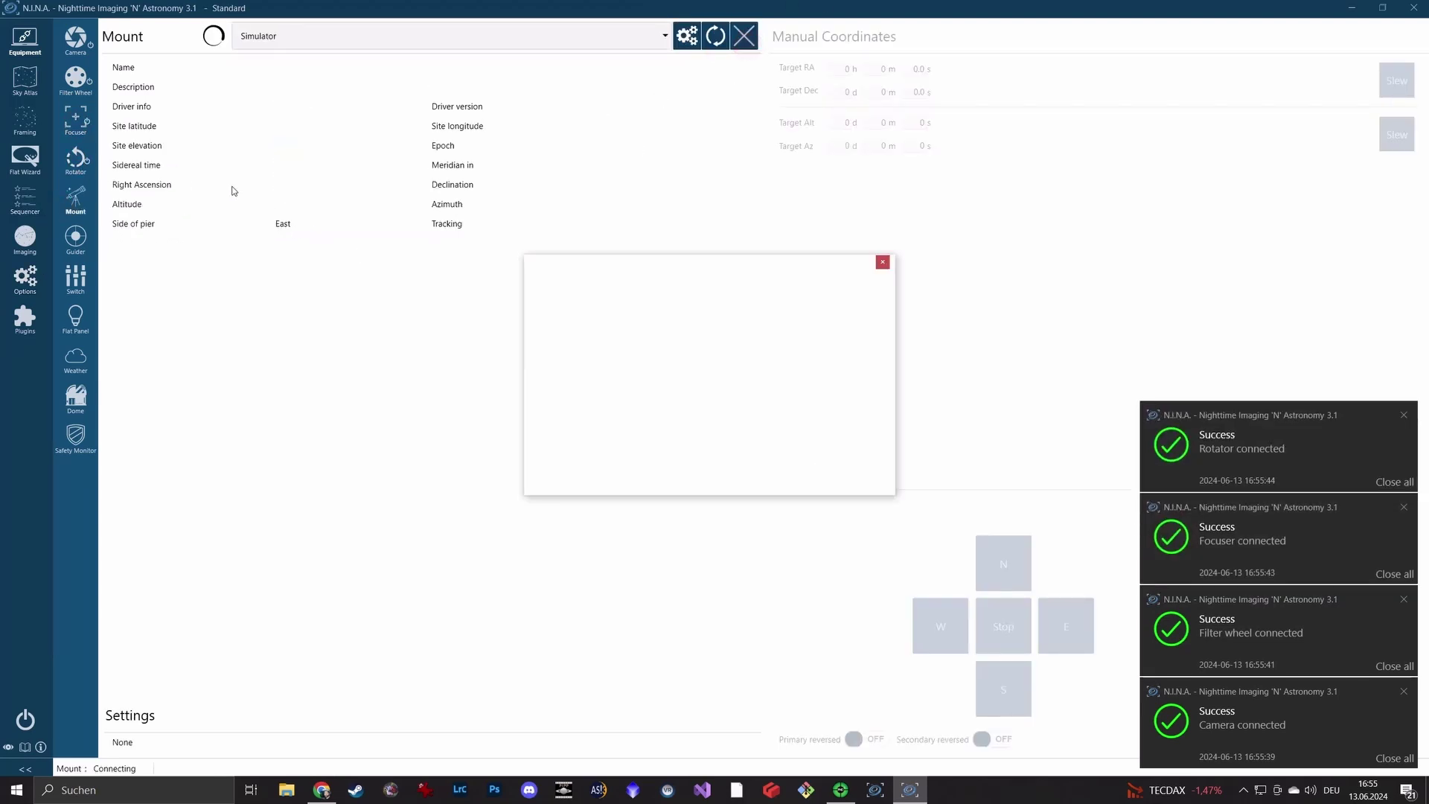
{"action": "left_click", "coordinate": [816, 479]}
{"action": "left_click", "coordinate": [75, 238]}
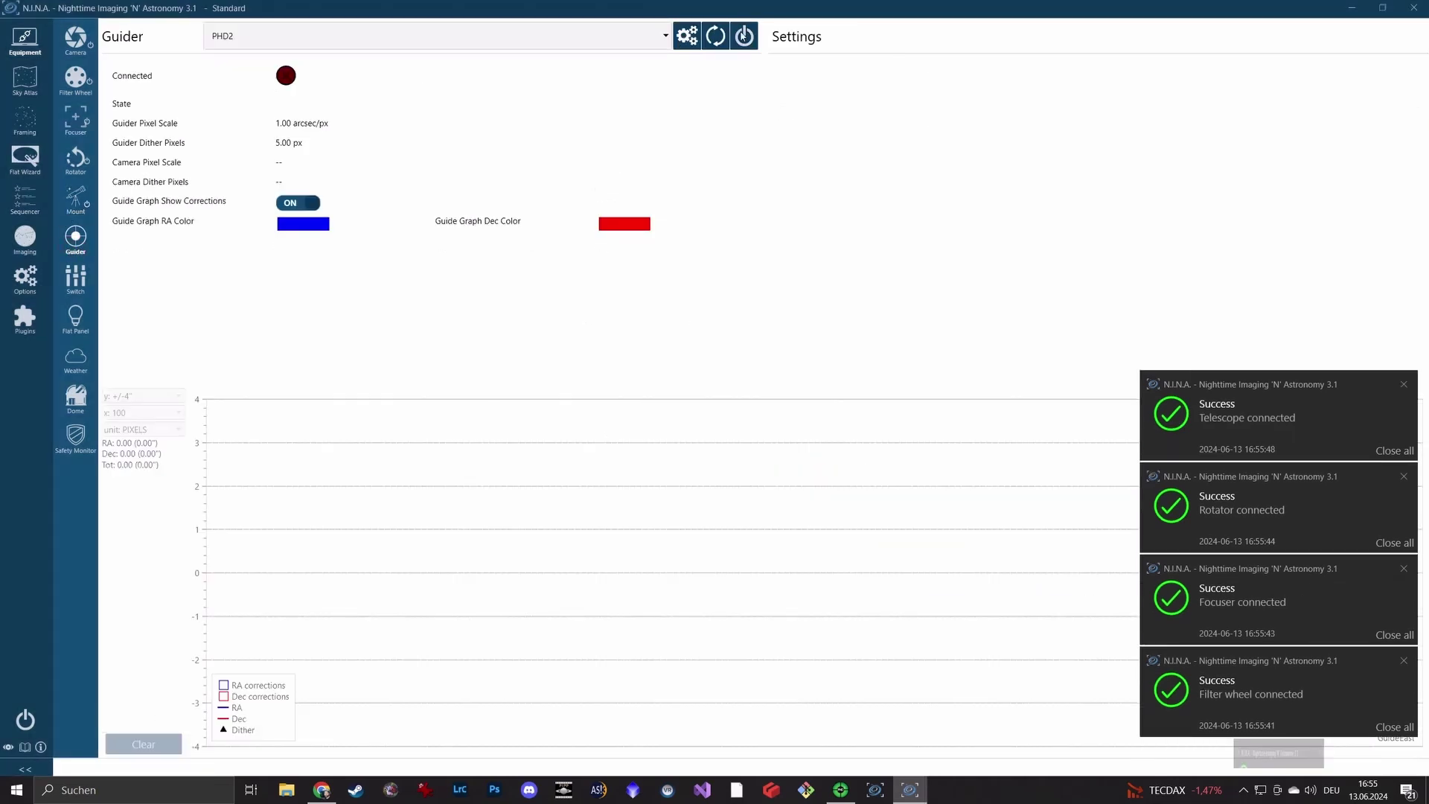
{"action": "left_click", "coordinate": [744, 36]}
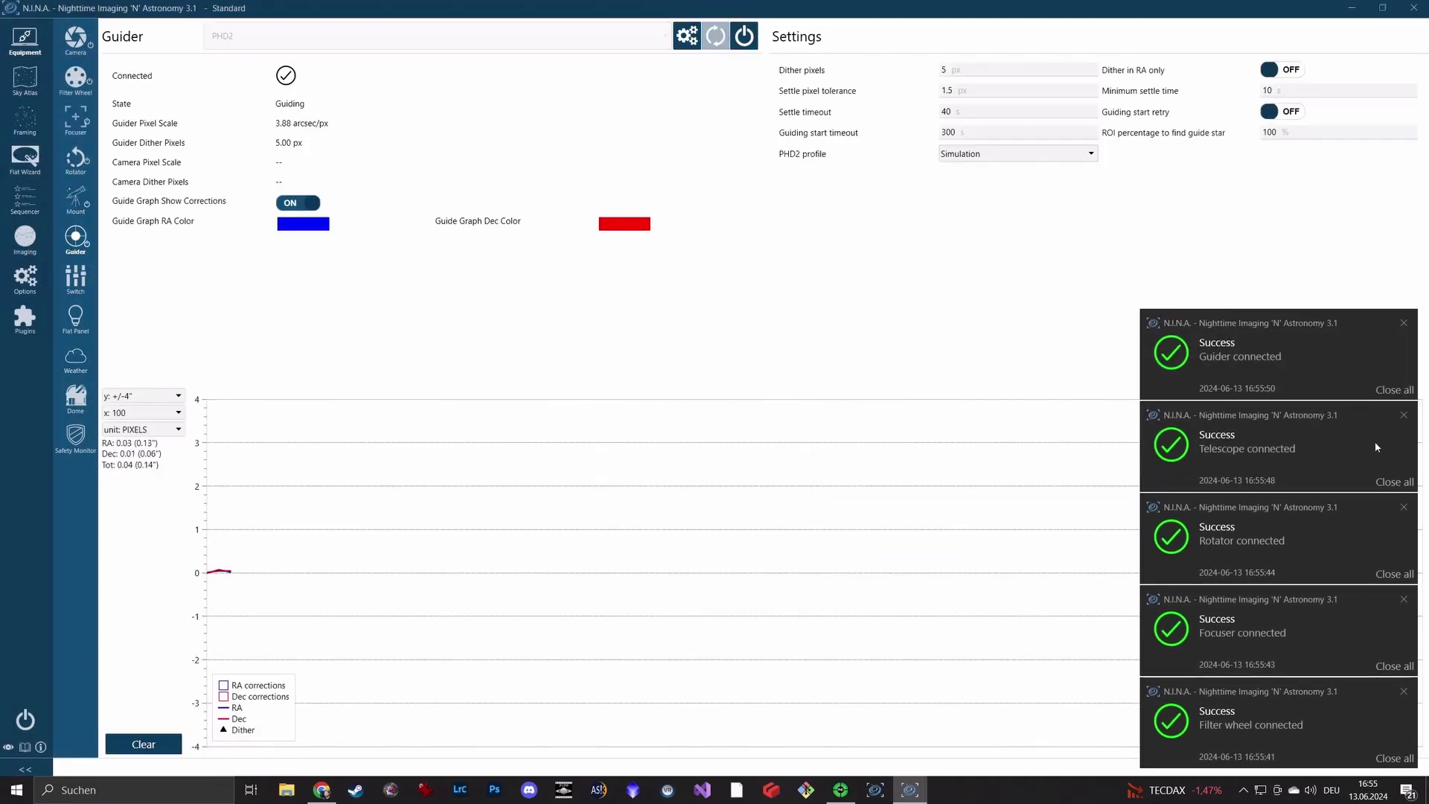
{"action": "left_click", "coordinate": [1396, 391]}
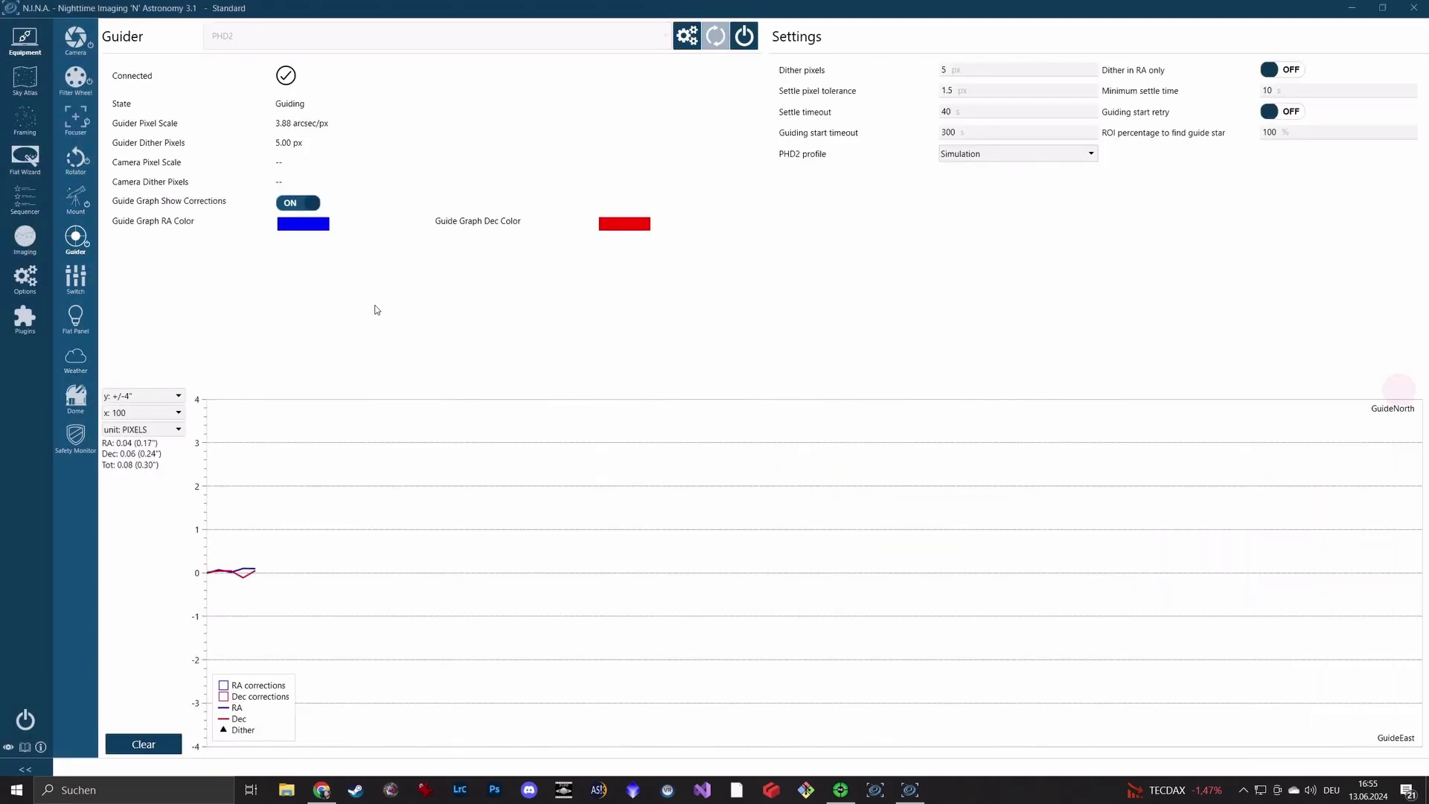
Open the options of the installed StarMessenger plugin
{"action": "left_click", "coordinate": [23, 329]}
{"action": "left_click", "coordinate": [149, 131]}
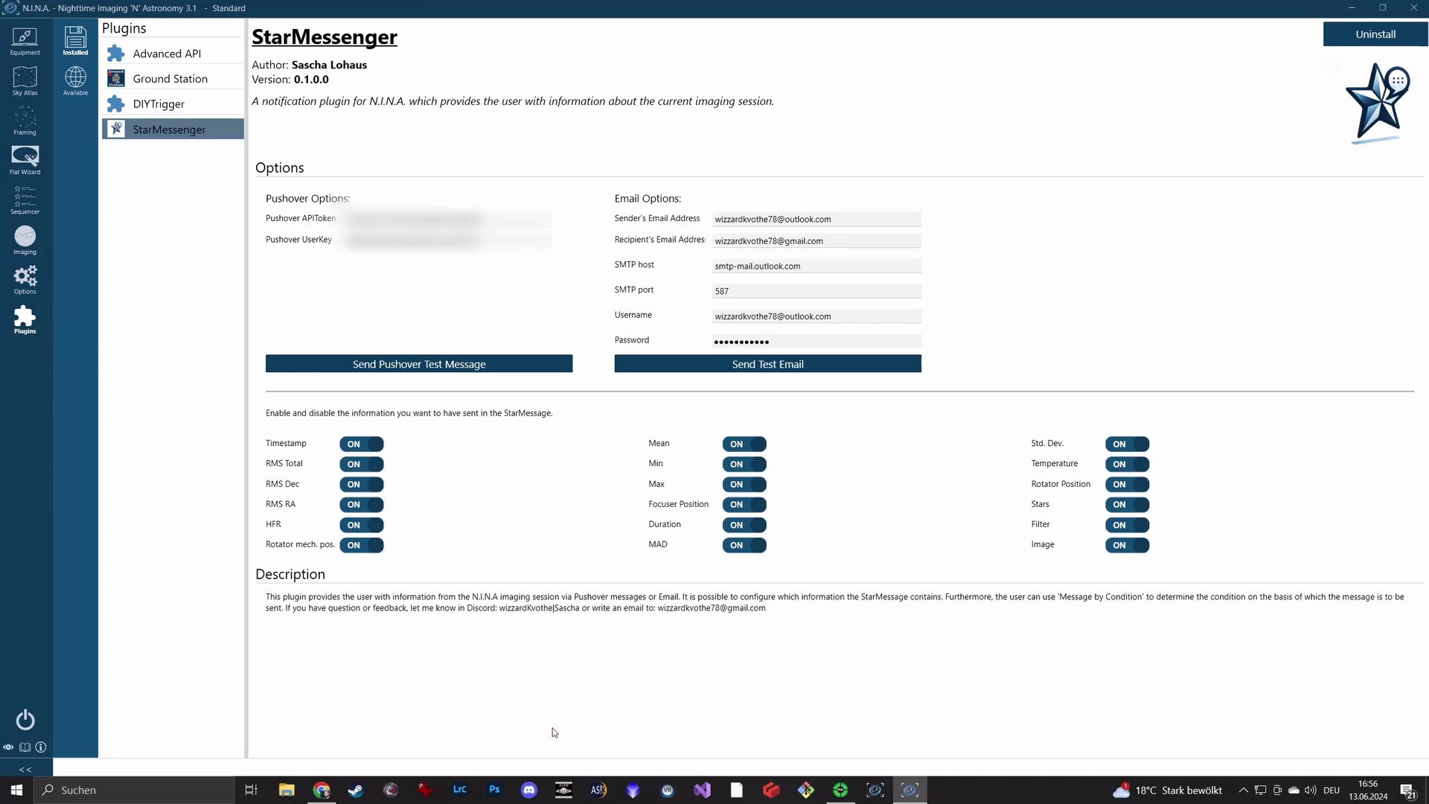
Switch to Chrome, check Pushover and Gmail for the test messages, and delete all messages in Pushover
{"action": "left_click", "coordinate": [322, 789]}
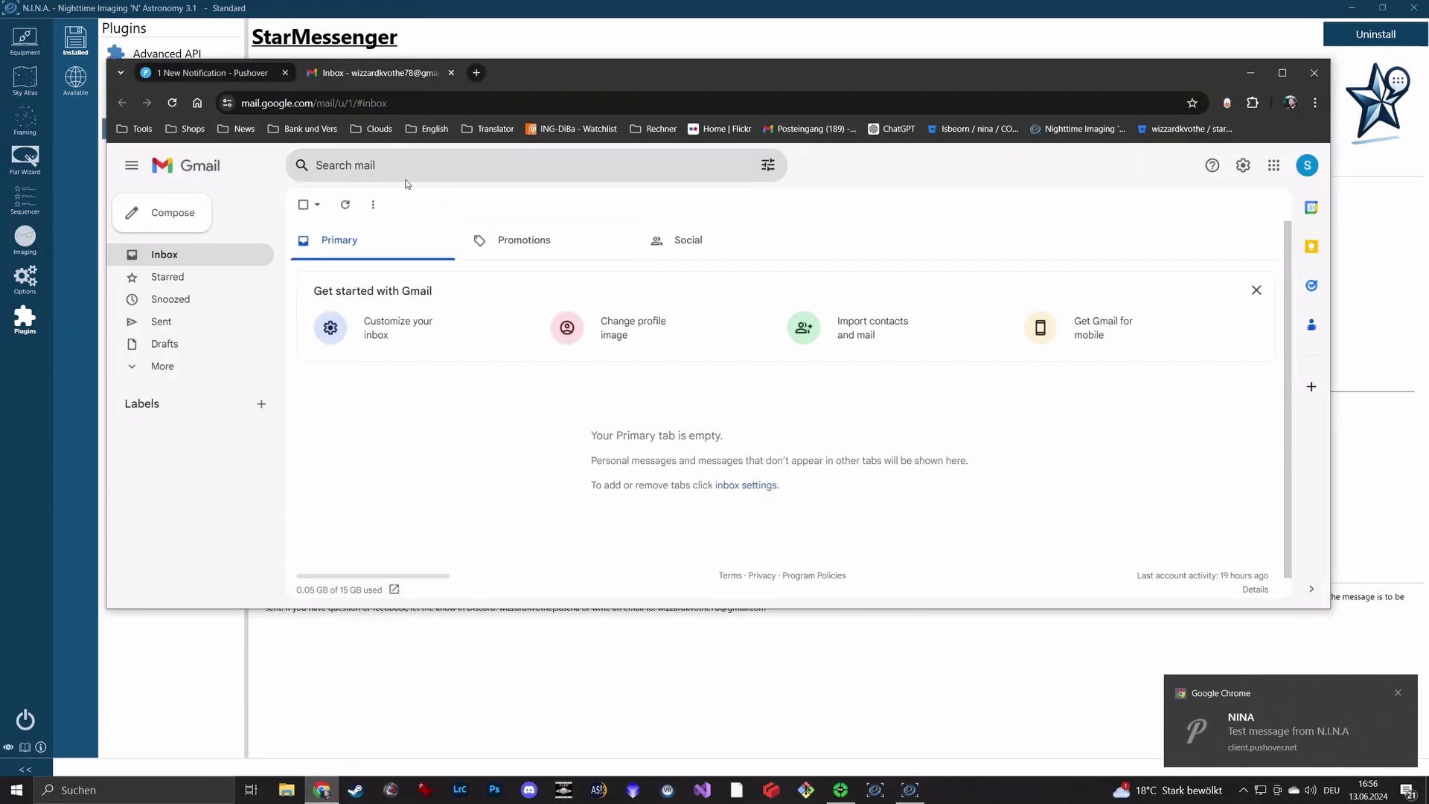
{"action": "left_click", "coordinate": [241, 80]}
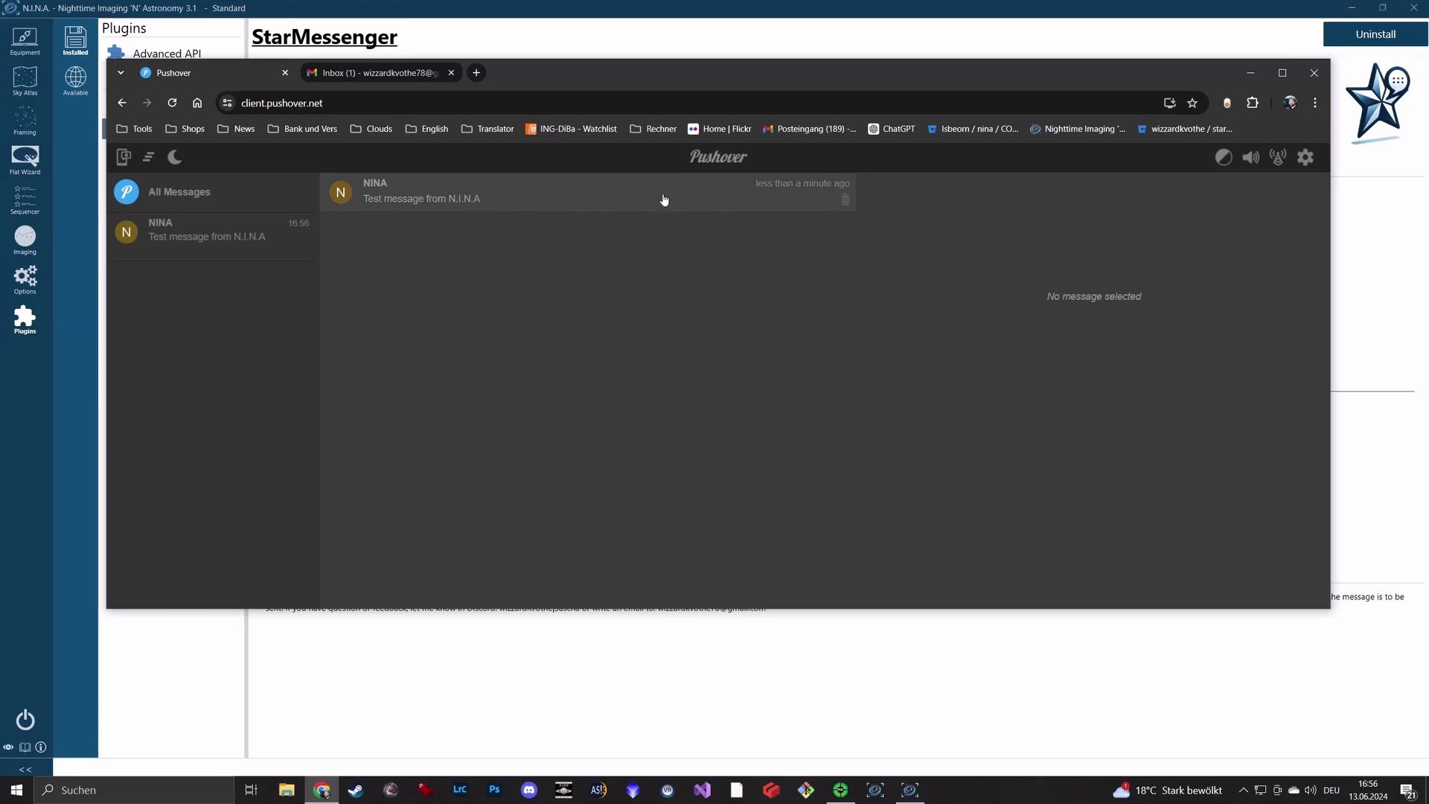
{"action": "left_click", "coordinate": [376, 74]}
{"action": "left_click", "coordinate": [183, 72]}
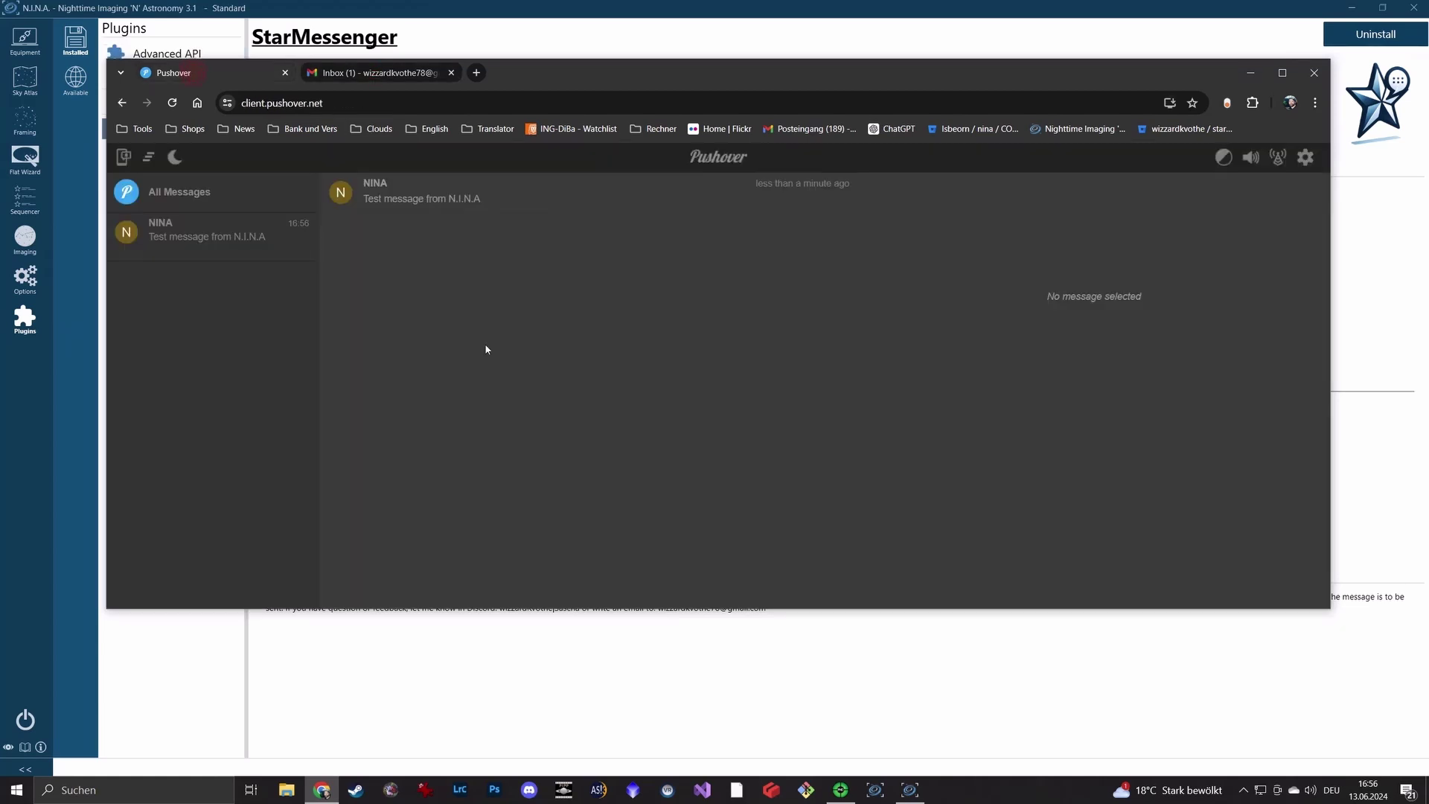
{"action": "left_click", "coordinate": [307, 198]}
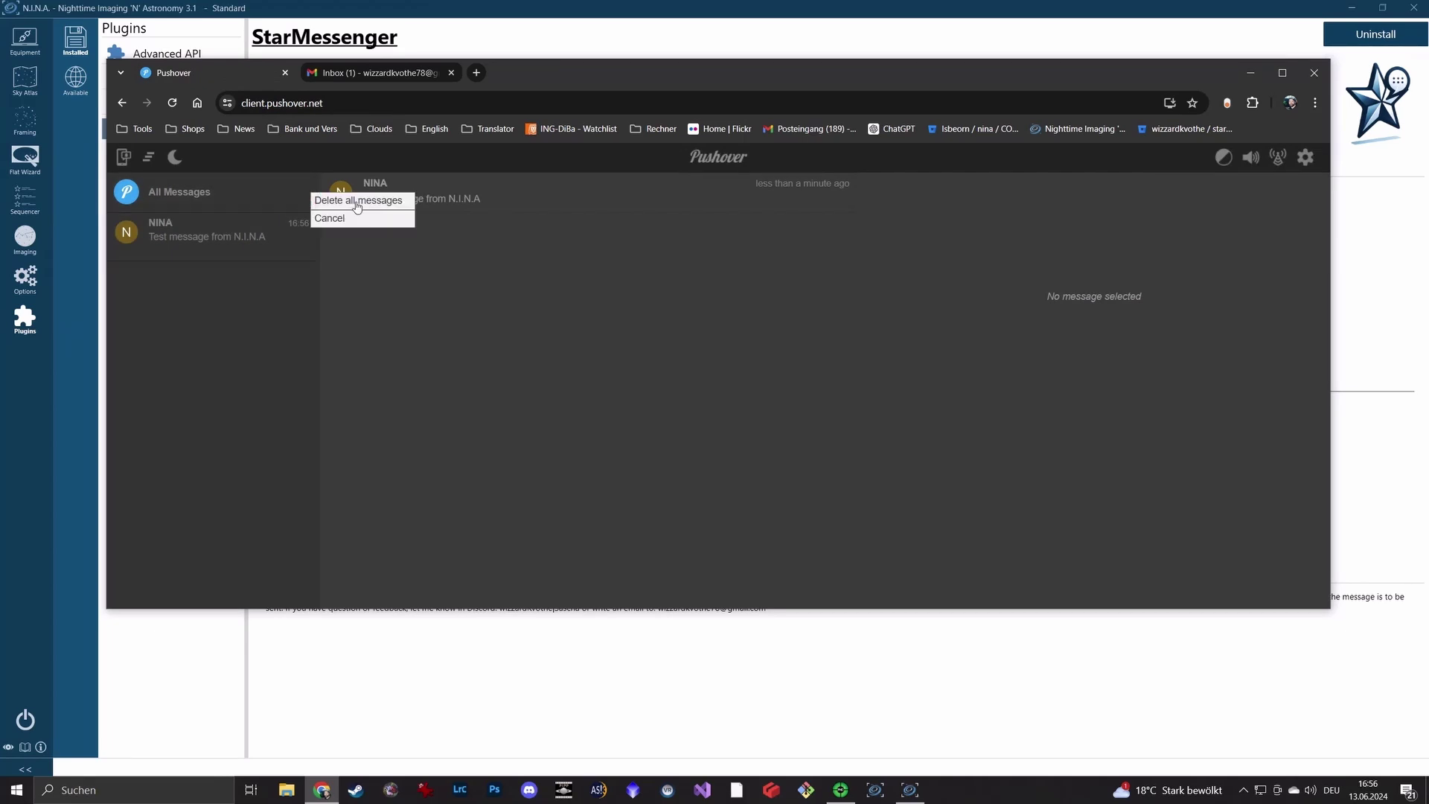
{"action": "left_click", "coordinate": [357, 201]}
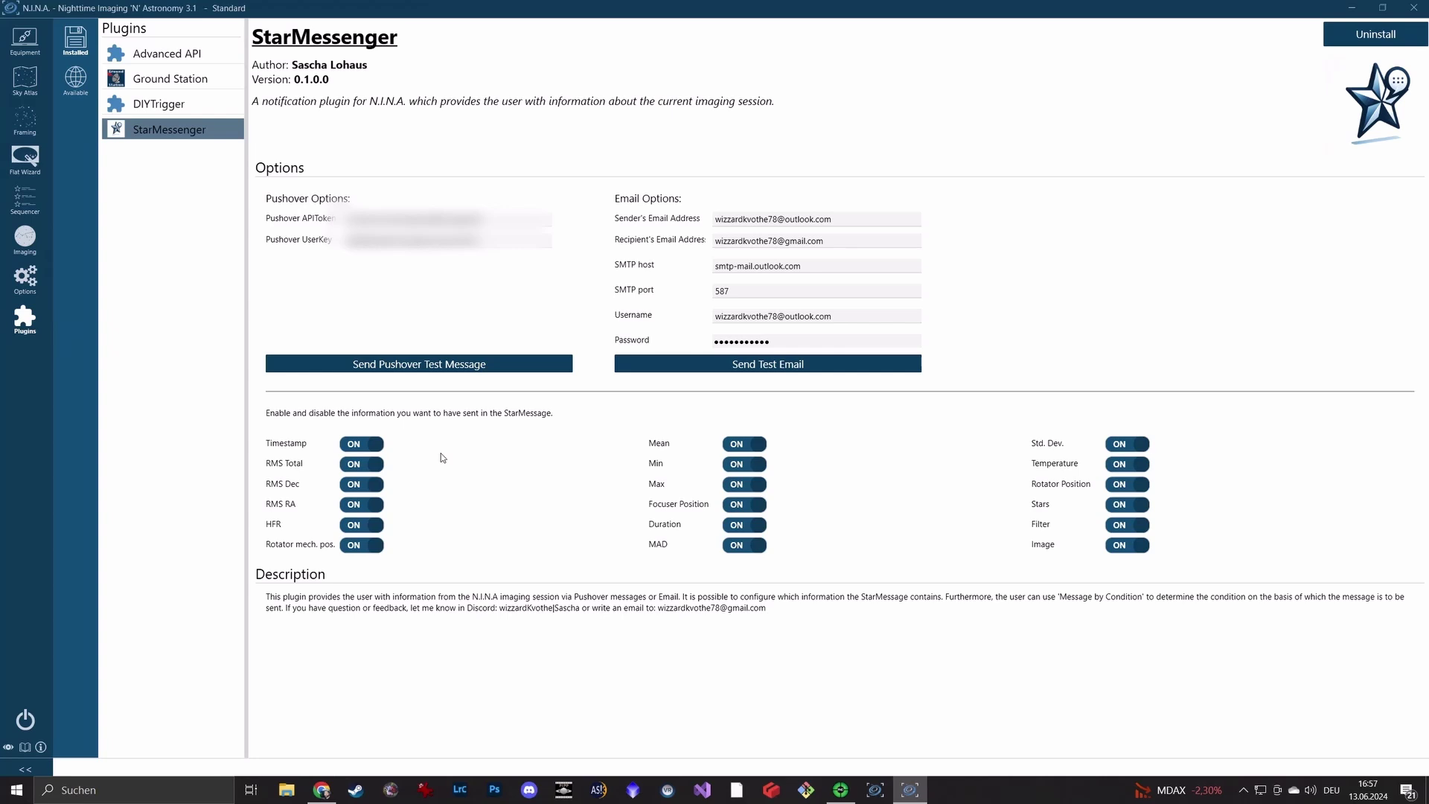
Load the sequence StarMessengerTest.json from the N.I.N.A folder into the Advanced Sequencer
{"action": "left_click", "coordinate": [25, 200]}
{"action": "left_click", "coordinate": [941, 491]}
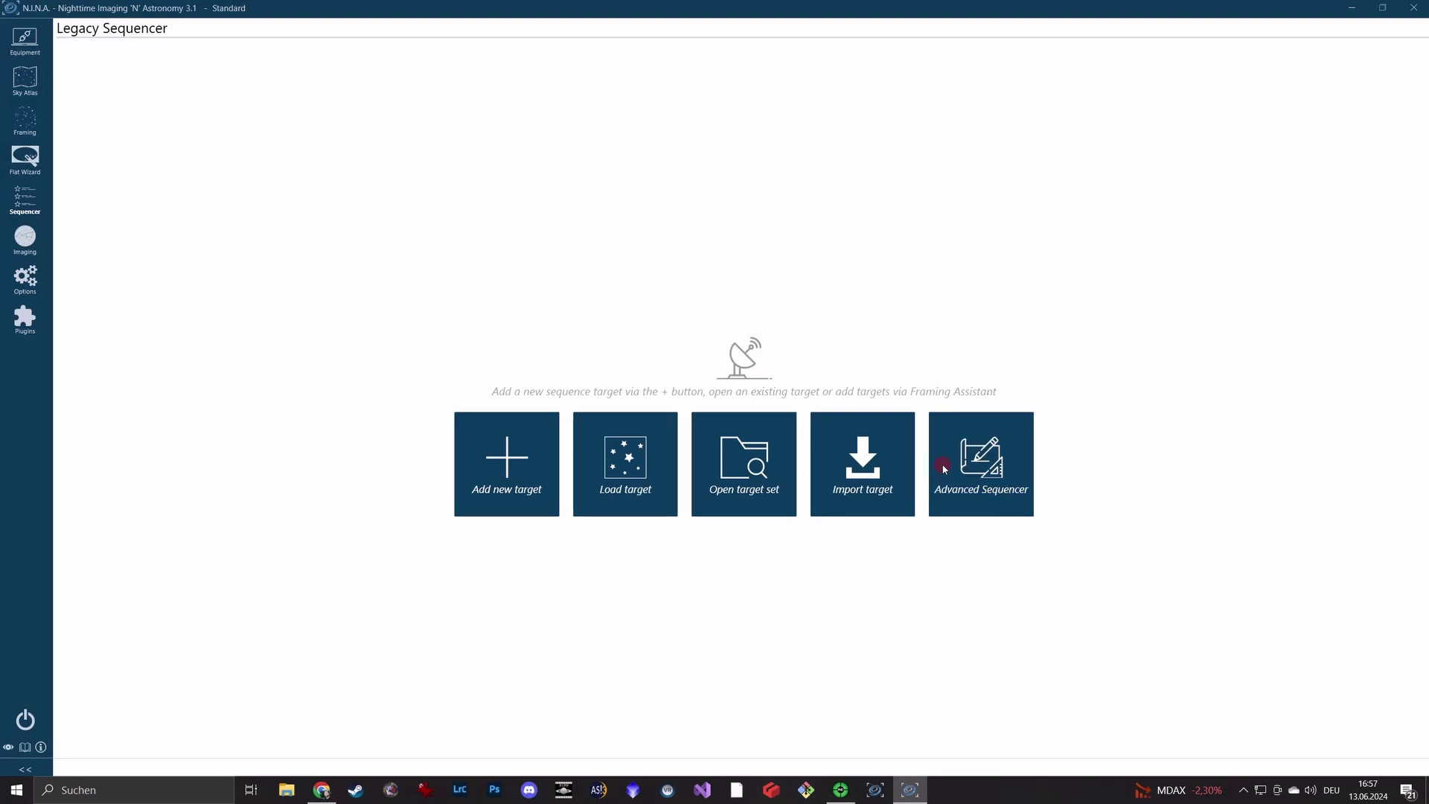
{"action": "left_click", "coordinate": [273, 742]}
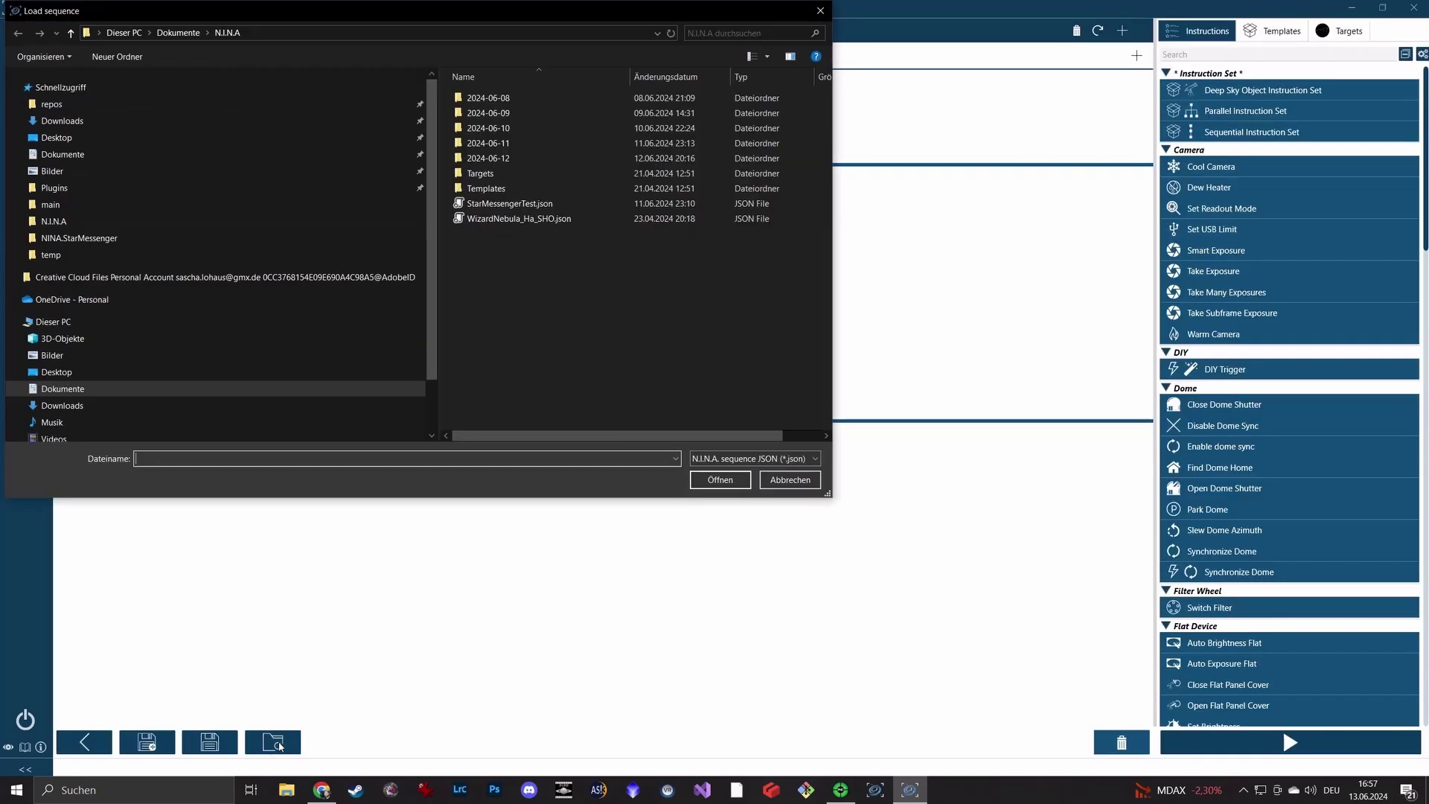
{"action": "left_click", "coordinate": [483, 205]}
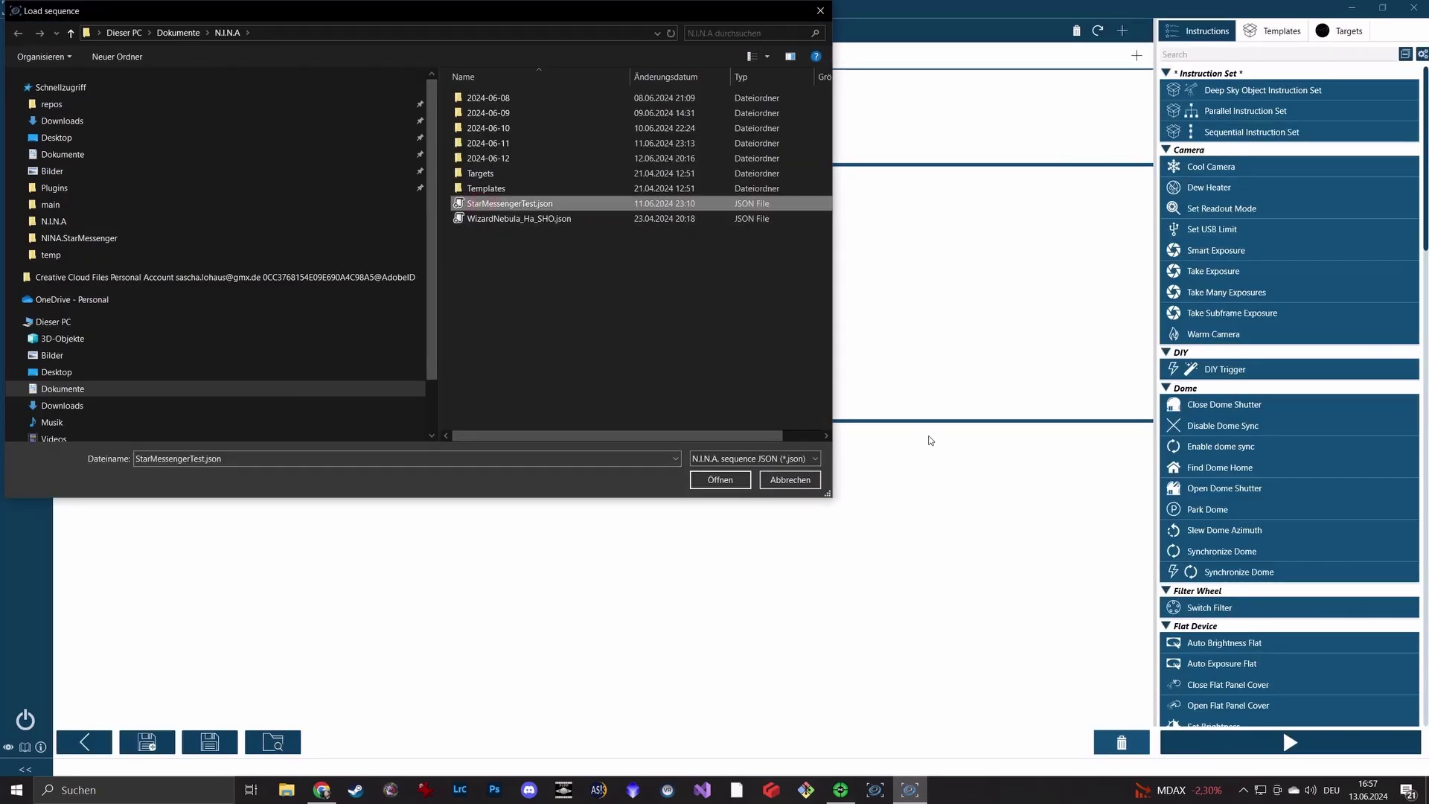
{"action": "left_click", "coordinate": [721, 480]}
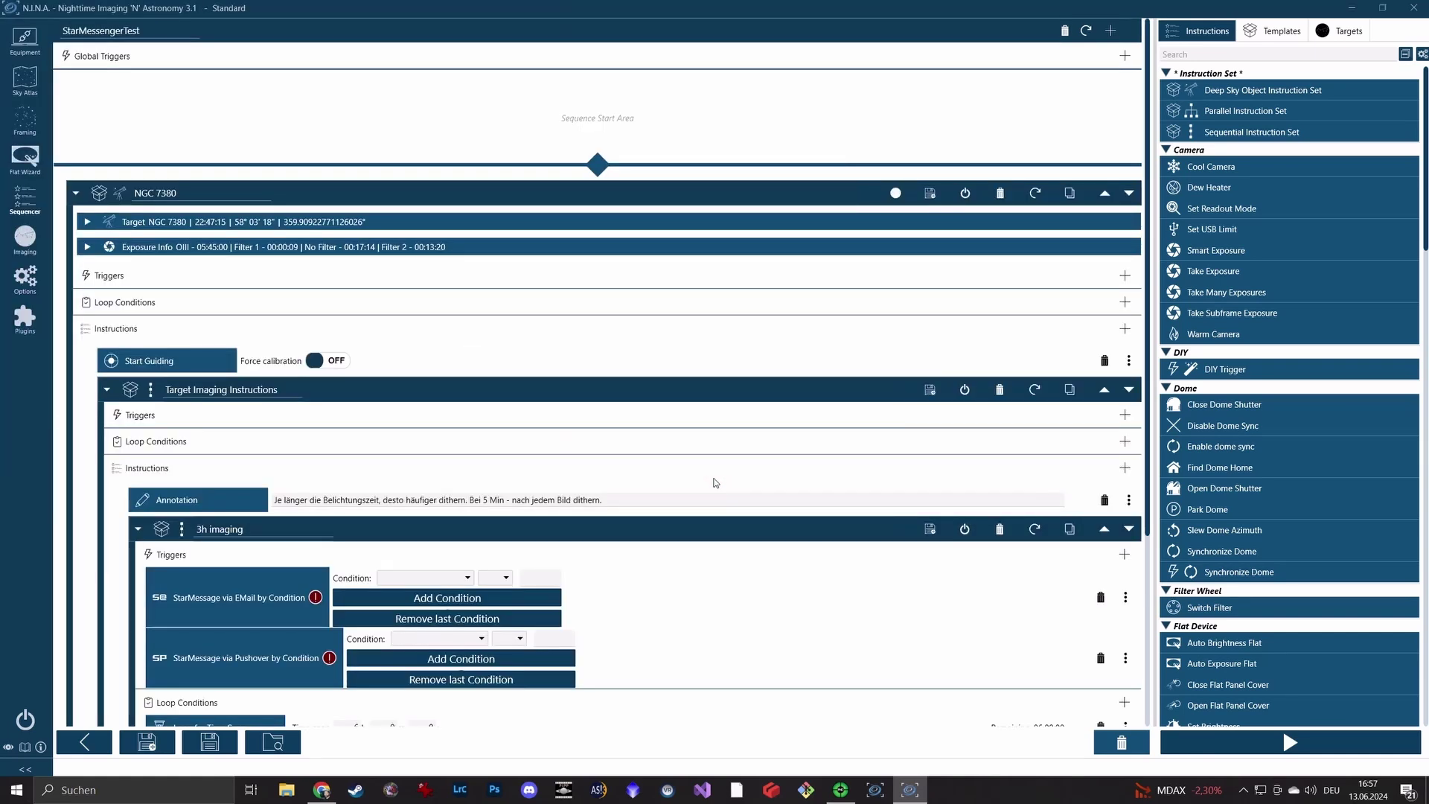
Delete the StarMessage via EMail by Condition and via Pushover by Condition triggers from the 3h imaging set
{"action": "scroll", "coordinate": [636, 450], "scroll_direction": "down", "scroll_amount": 3}
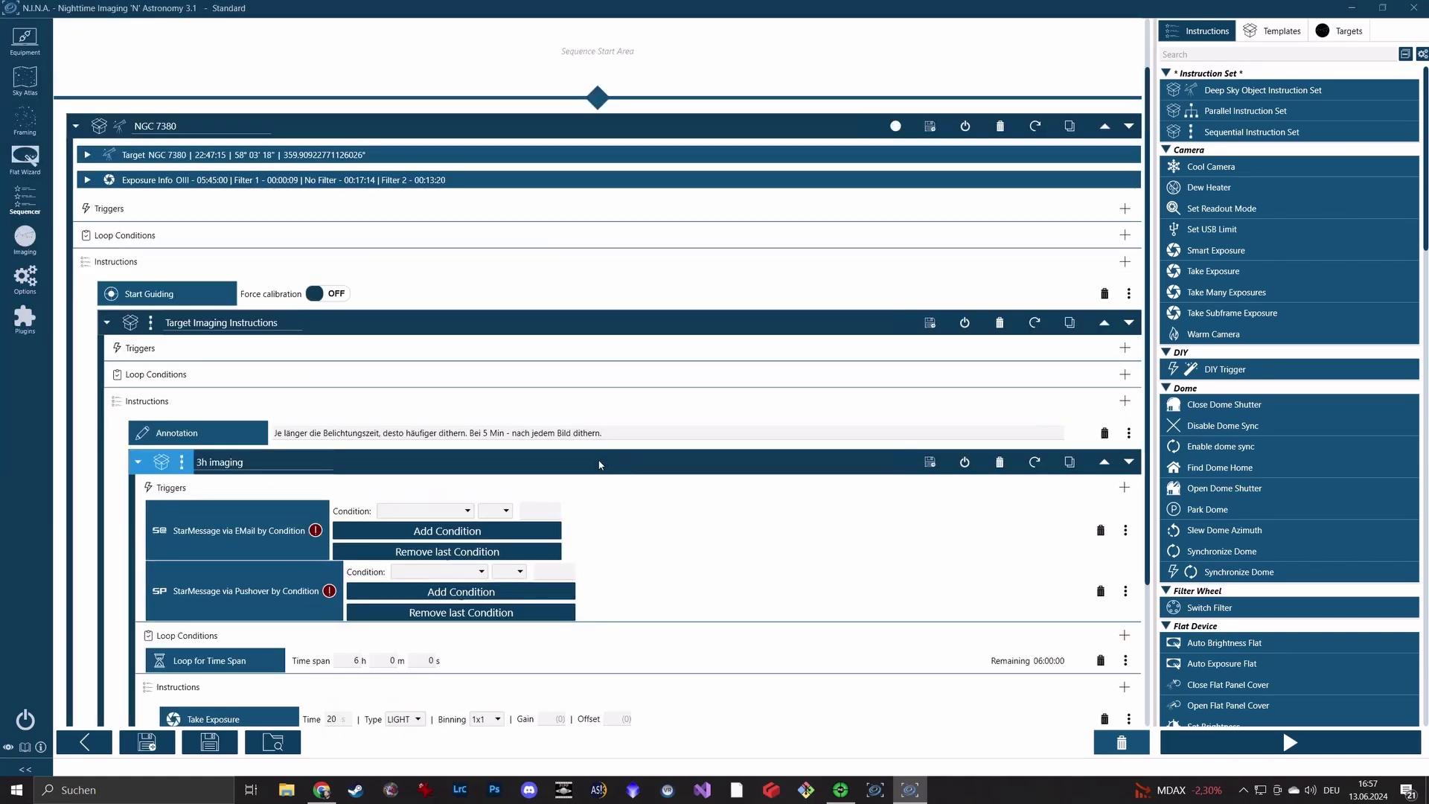
{"action": "left_click", "coordinate": [1100, 429]}
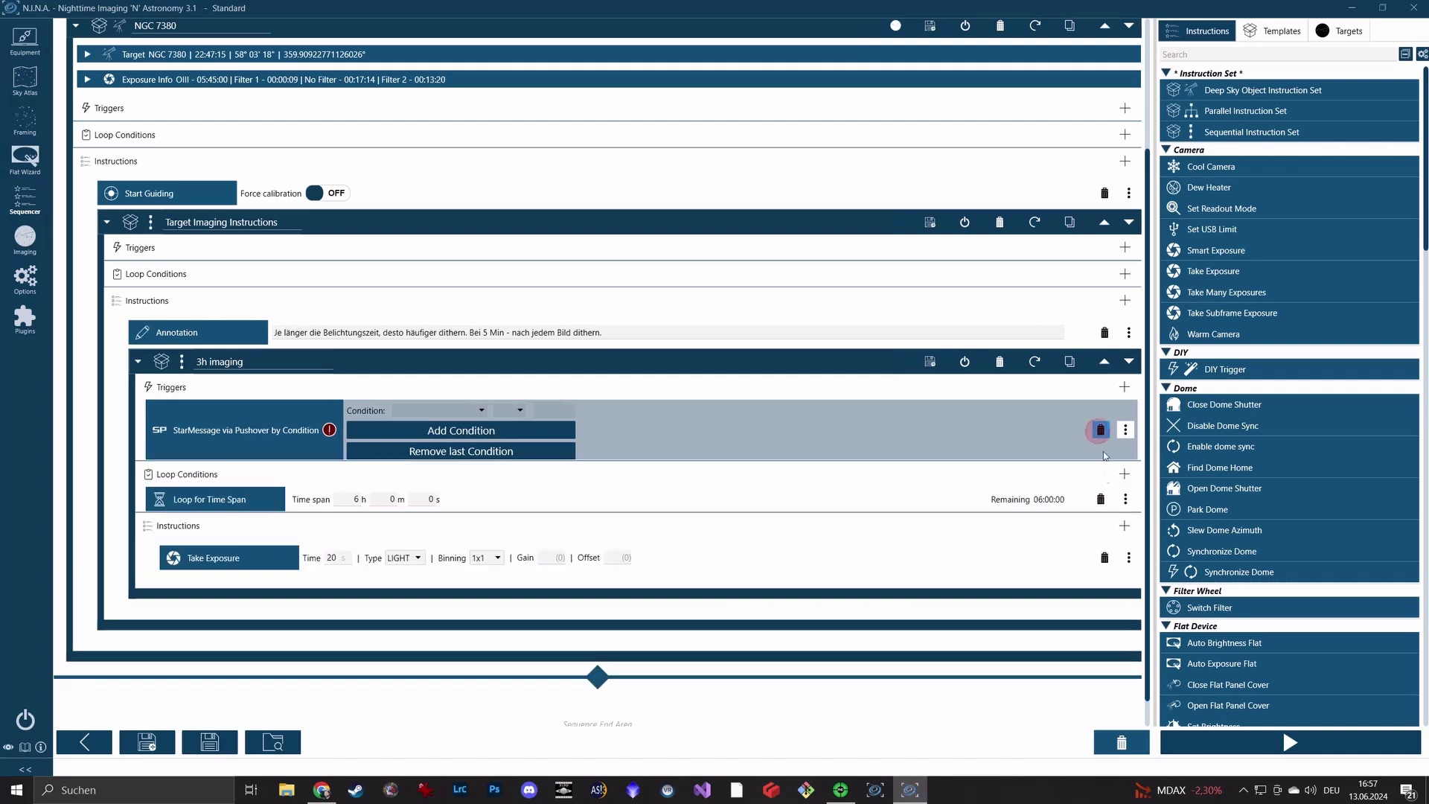
{"action": "left_click", "coordinate": [1100, 430]}
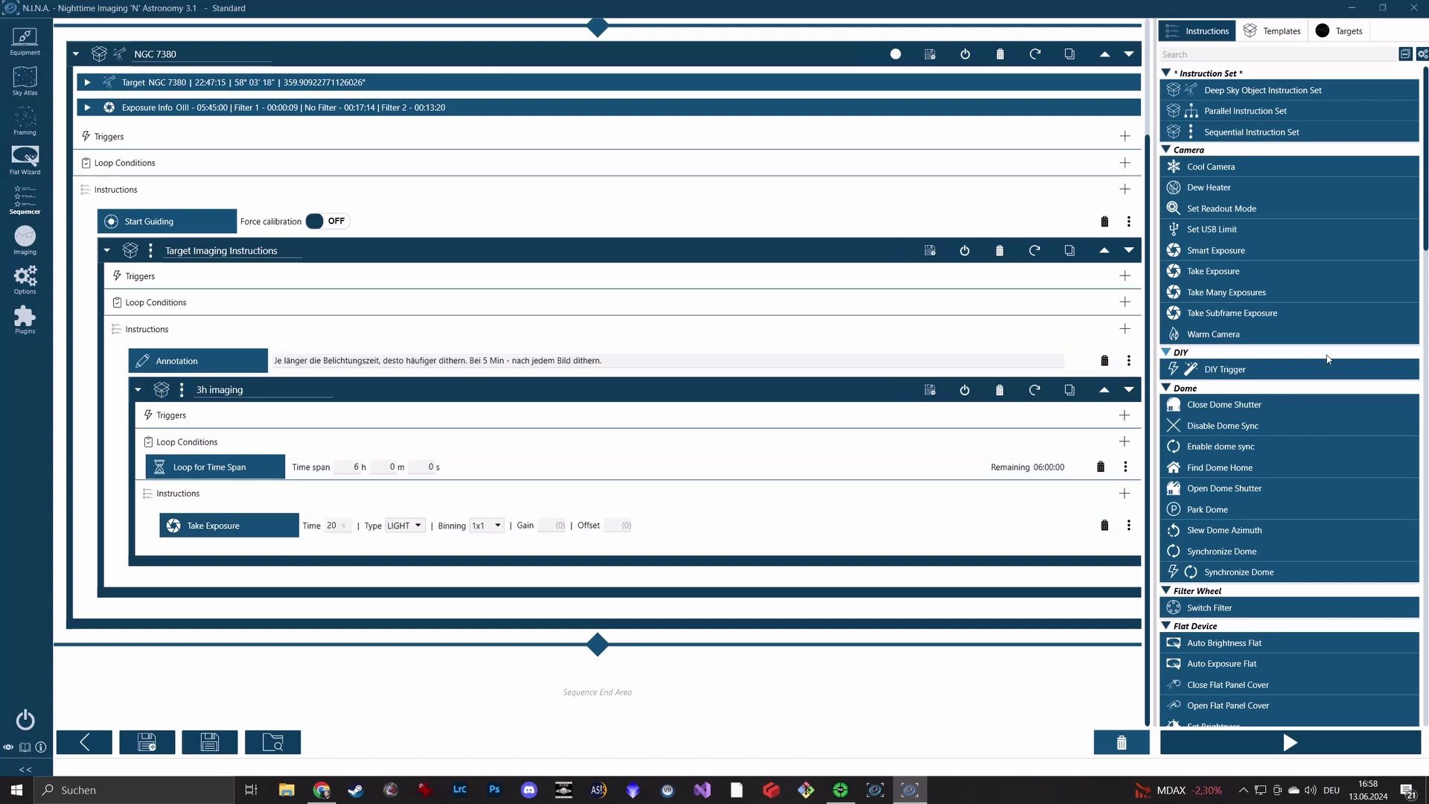
Add the instructions Sends a StarMessage via EMail and Sends a StarMessage via Pushover below Take Exposure in the 3h imaging set
{"action": "scroll", "coordinate": [1248, 440], "scroll_direction": "down", "scroll_amount": 5}
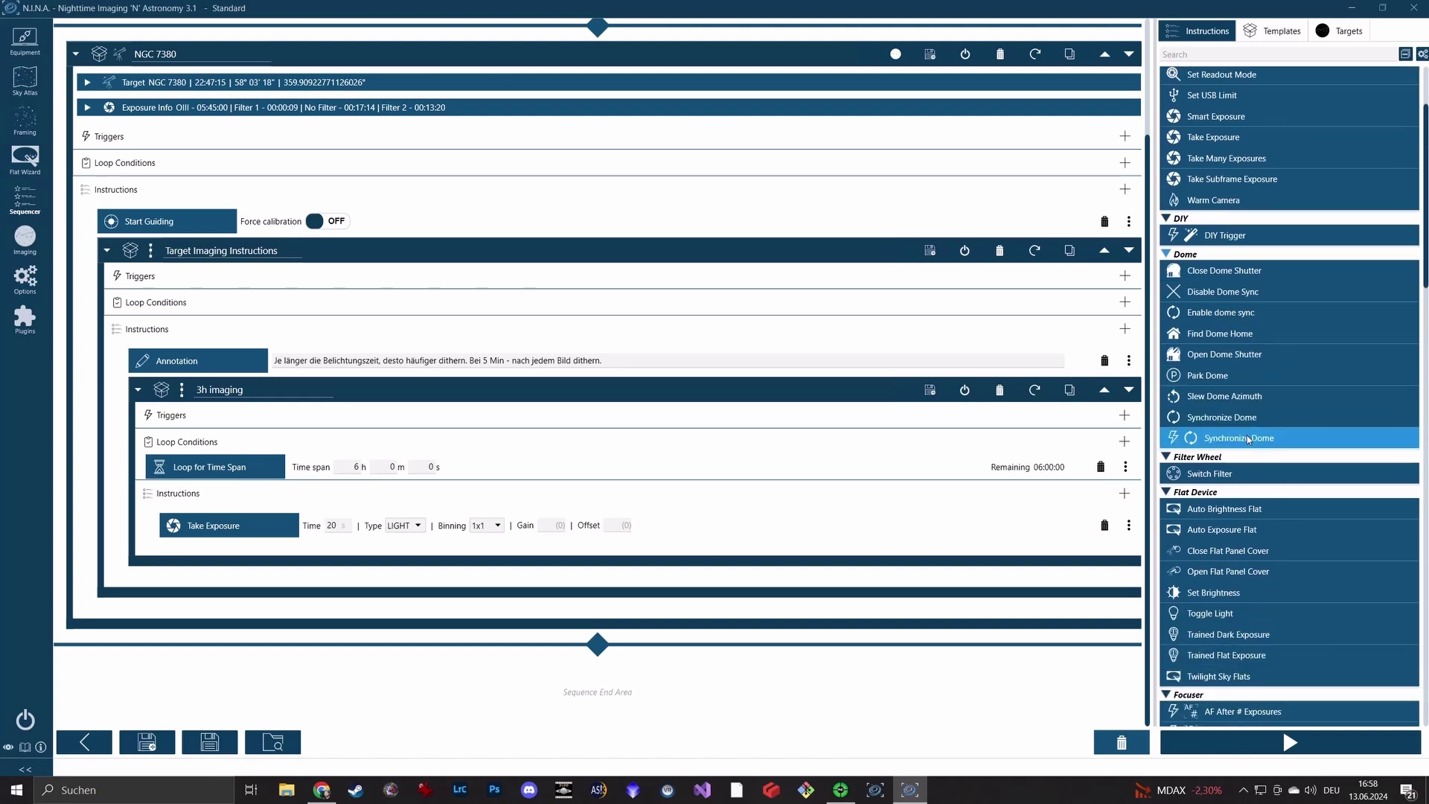
{"action": "scroll", "coordinate": [1249, 441], "scroll_direction": "down", "scroll_amount": 10}
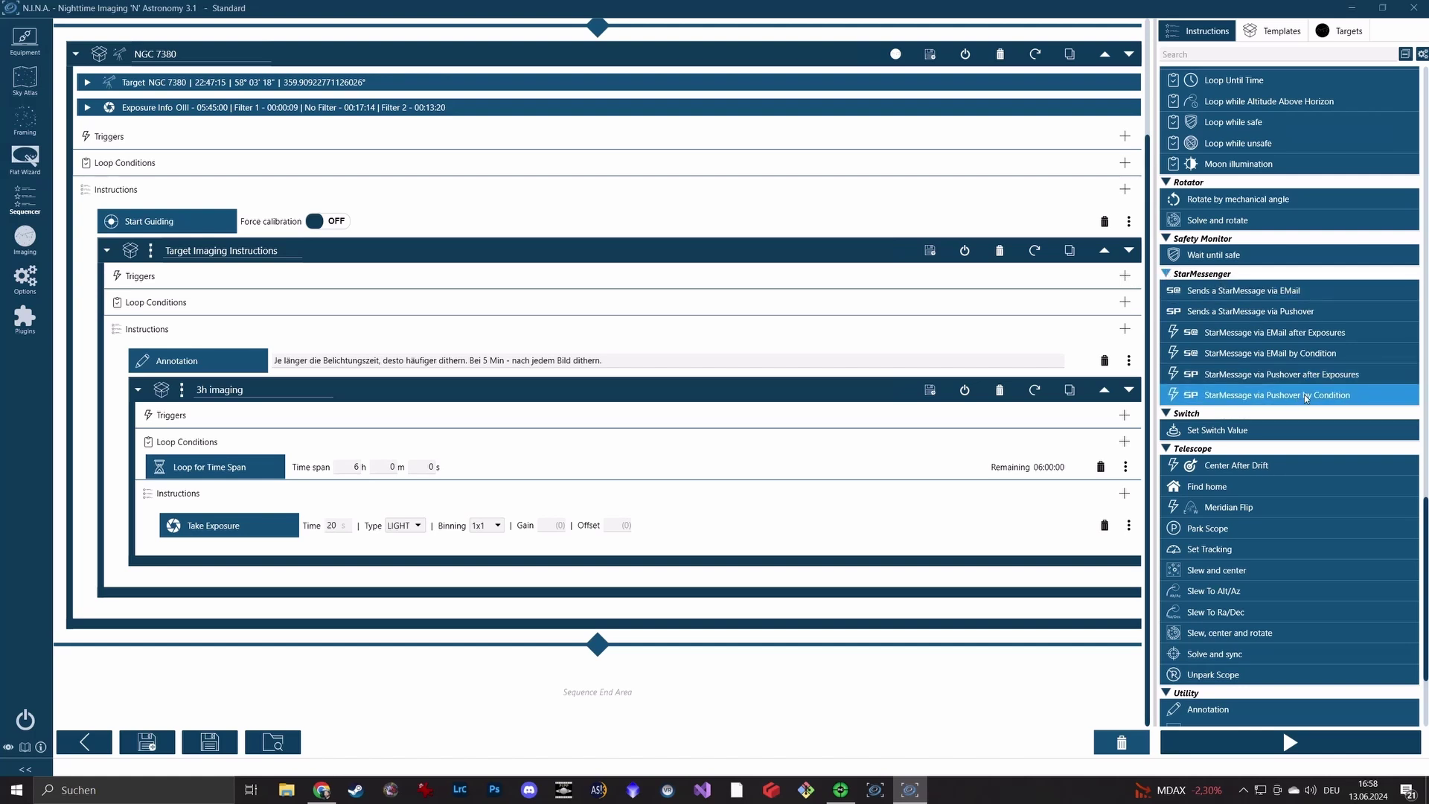
{"action": "left_click_drag", "start_coordinate": [1279, 297], "coordinate": [1131, 530]}
{"action": "left_click_drag", "start_coordinate": [1254, 309], "coordinate": [312, 581]}
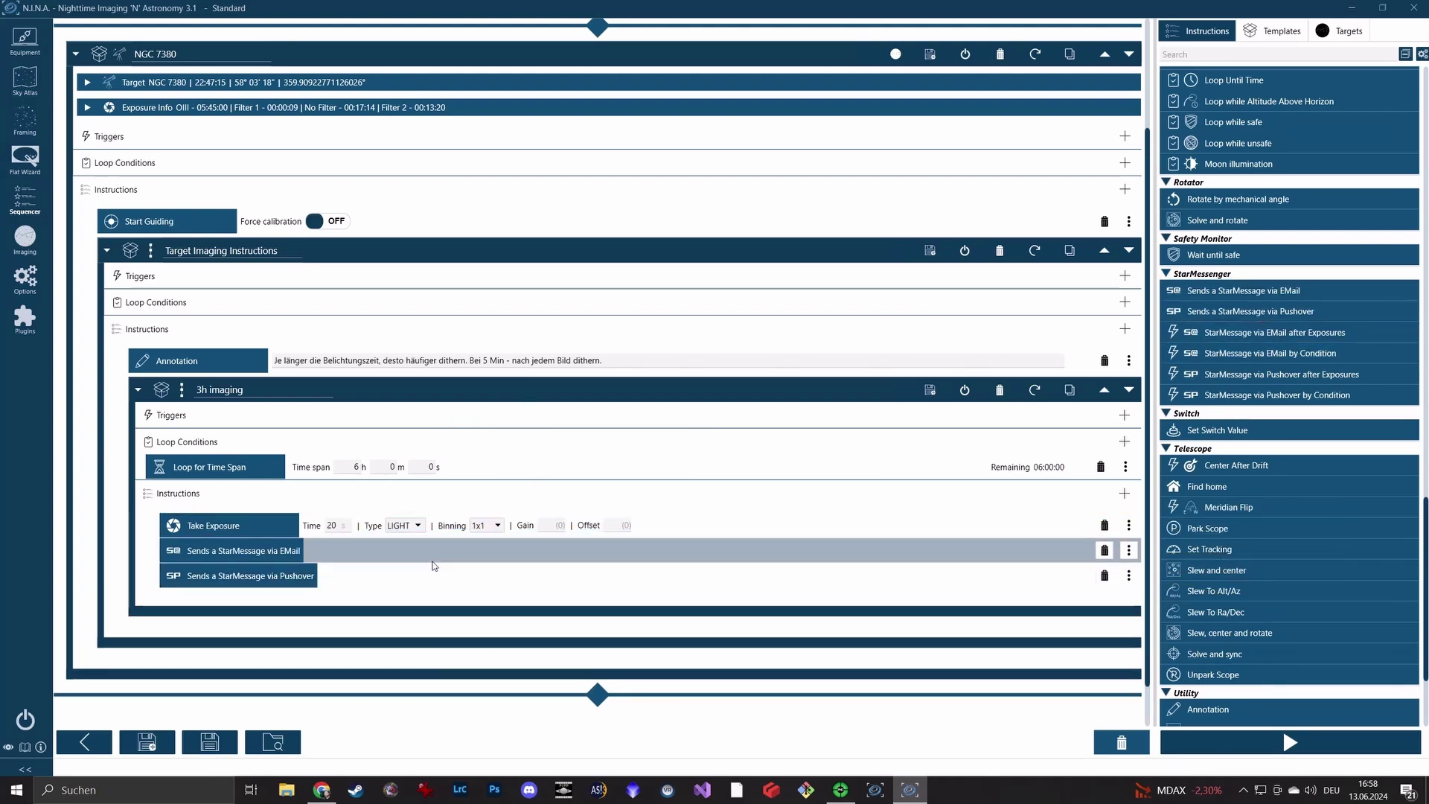
Start the sequence and switch to Chrome to check Pushover and Gmail for incoming messages
{"action": "left_click", "coordinate": [1288, 742]}
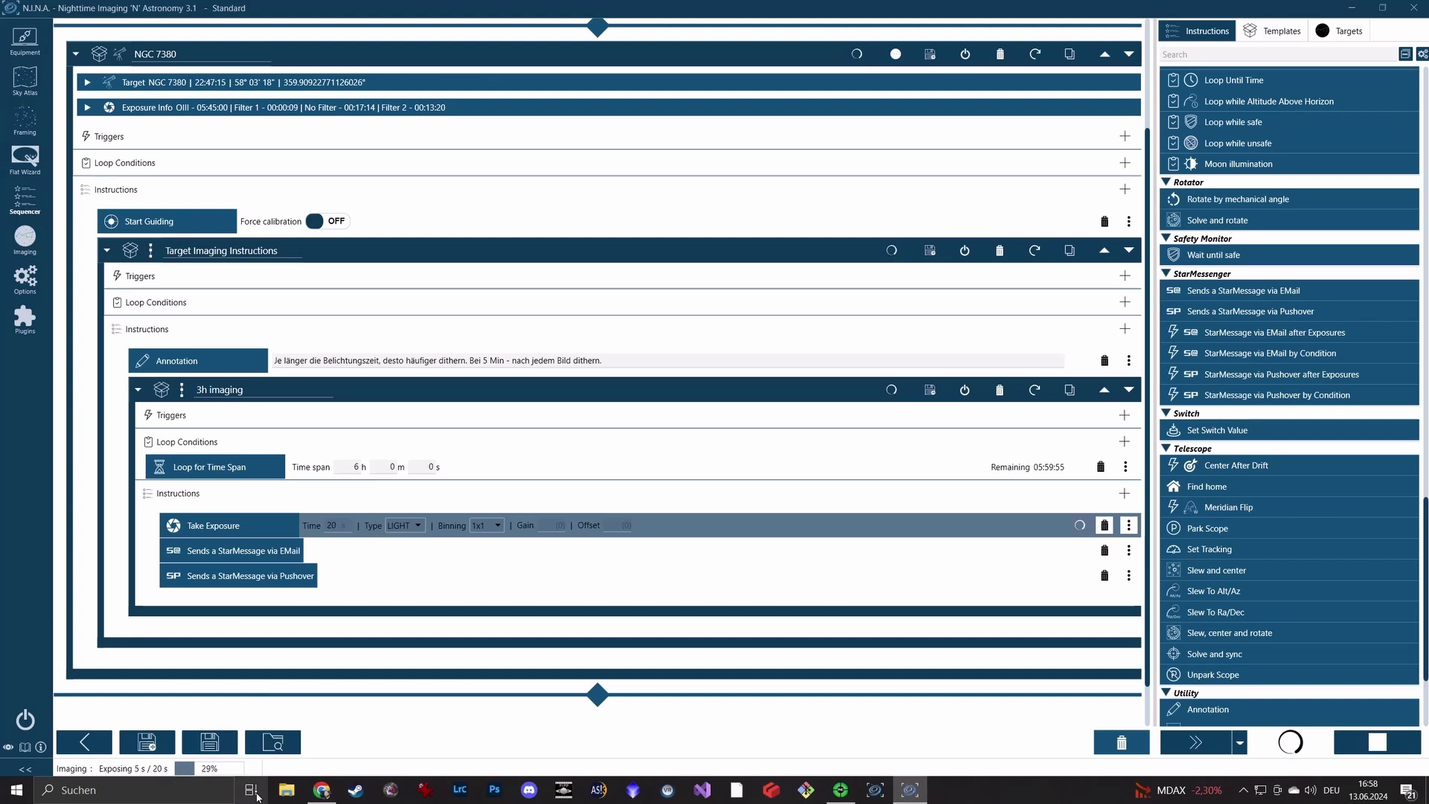
{"action": "left_click", "coordinate": [321, 790]}
{"action": "left_click", "coordinate": [238, 75]}
{"action": "left_click", "coordinate": [357, 74]}
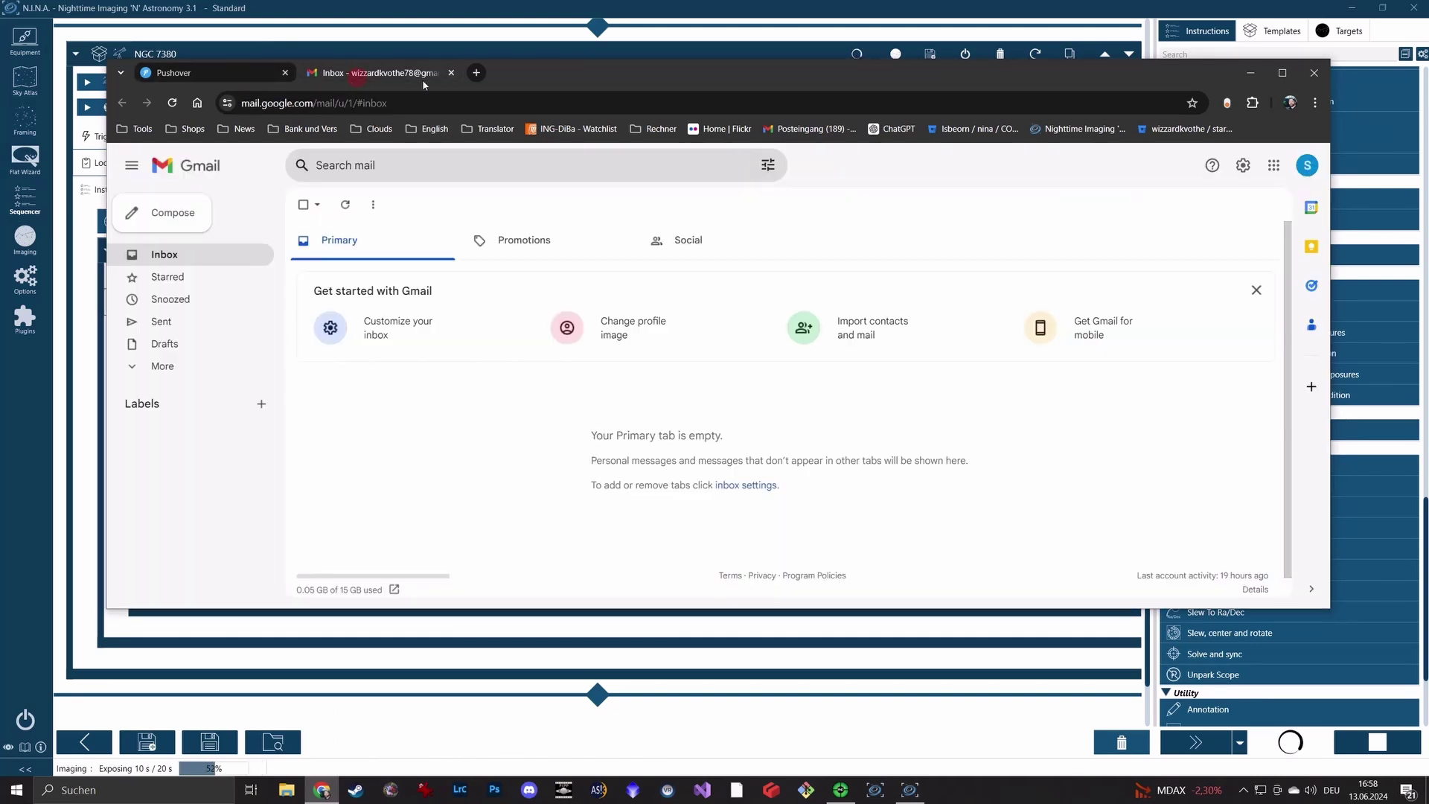
{"action": "left_click", "coordinate": [216, 73]}
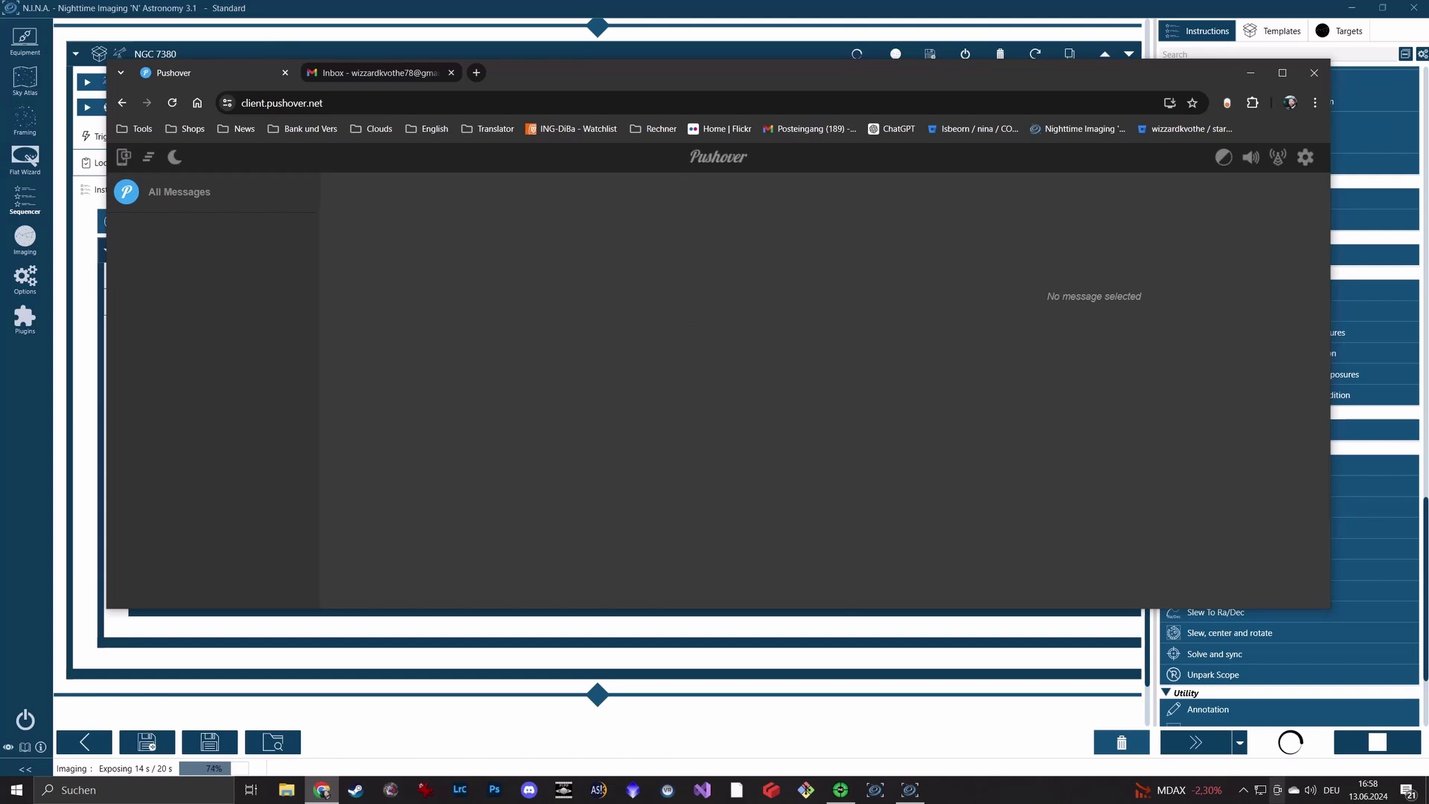
Set the system audio volume to 31
{"action": "left_click", "coordinate": [1309, 790]}
{"action": "left_click", "coordinate": [1275, 763]}
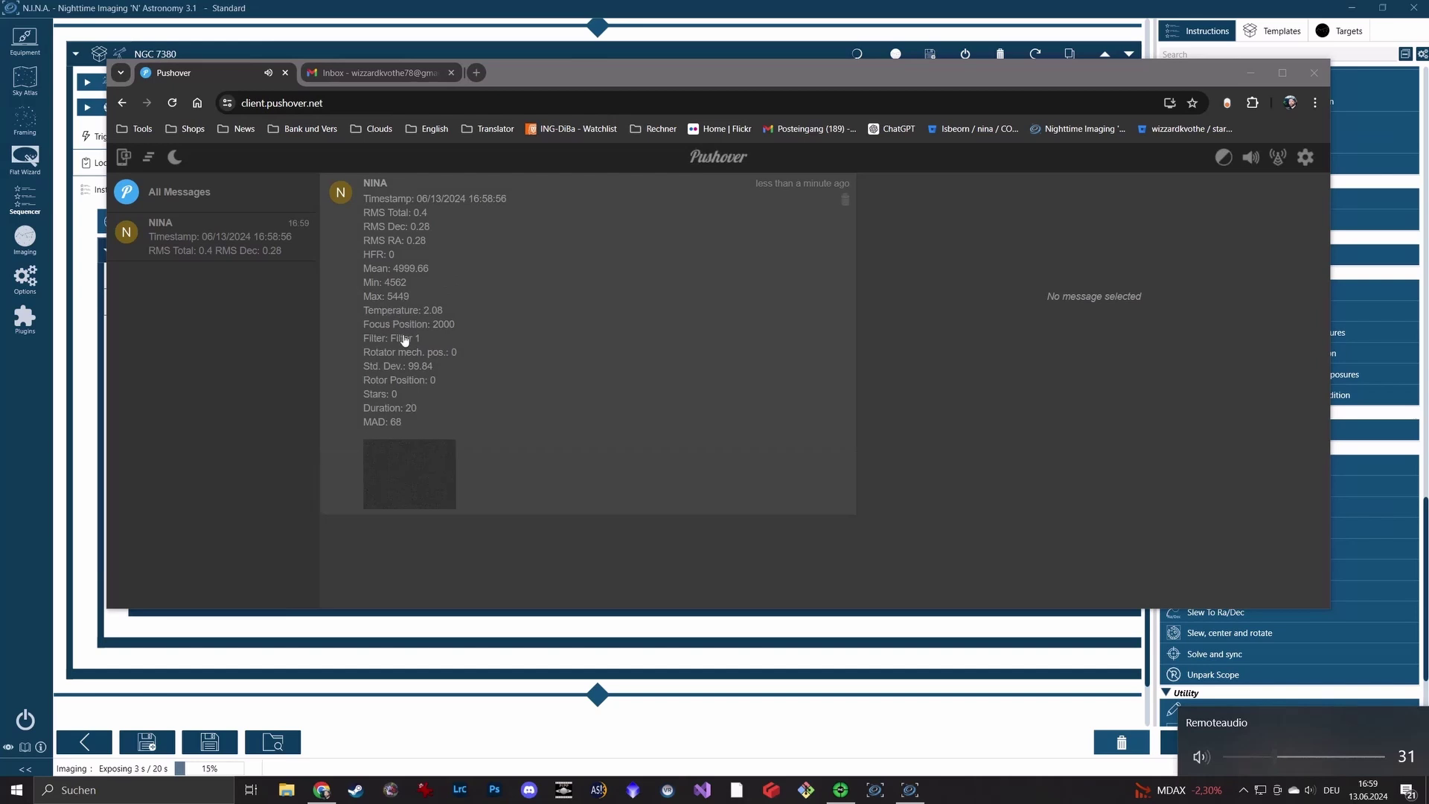
Check the Gmail inbox for the StarMessage, and return to N.I.N.A. to stop the running sequence
{"action": "left_click", "coordinate": [370, 73]}
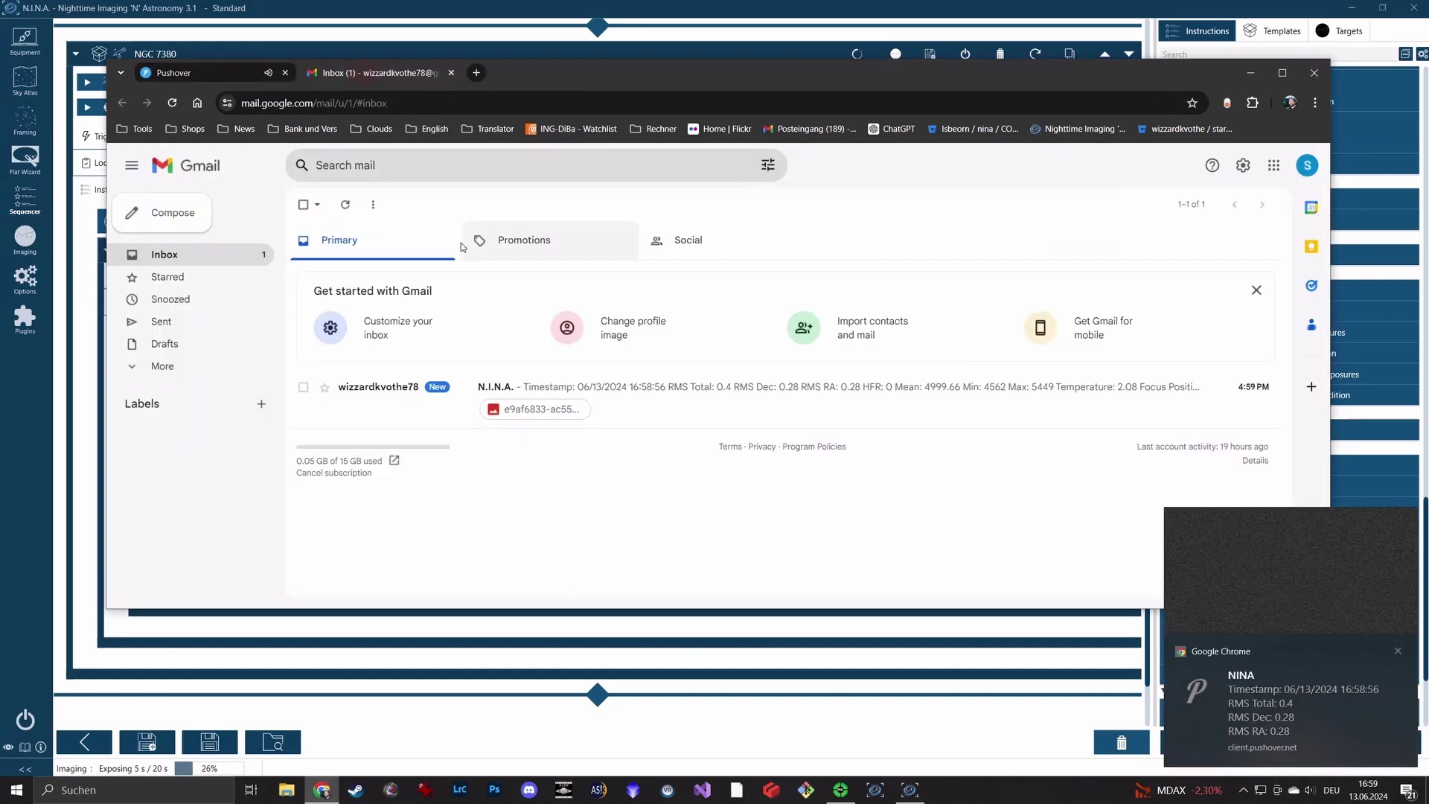
{"action": "left_click", "coordinate": [907, 724]}
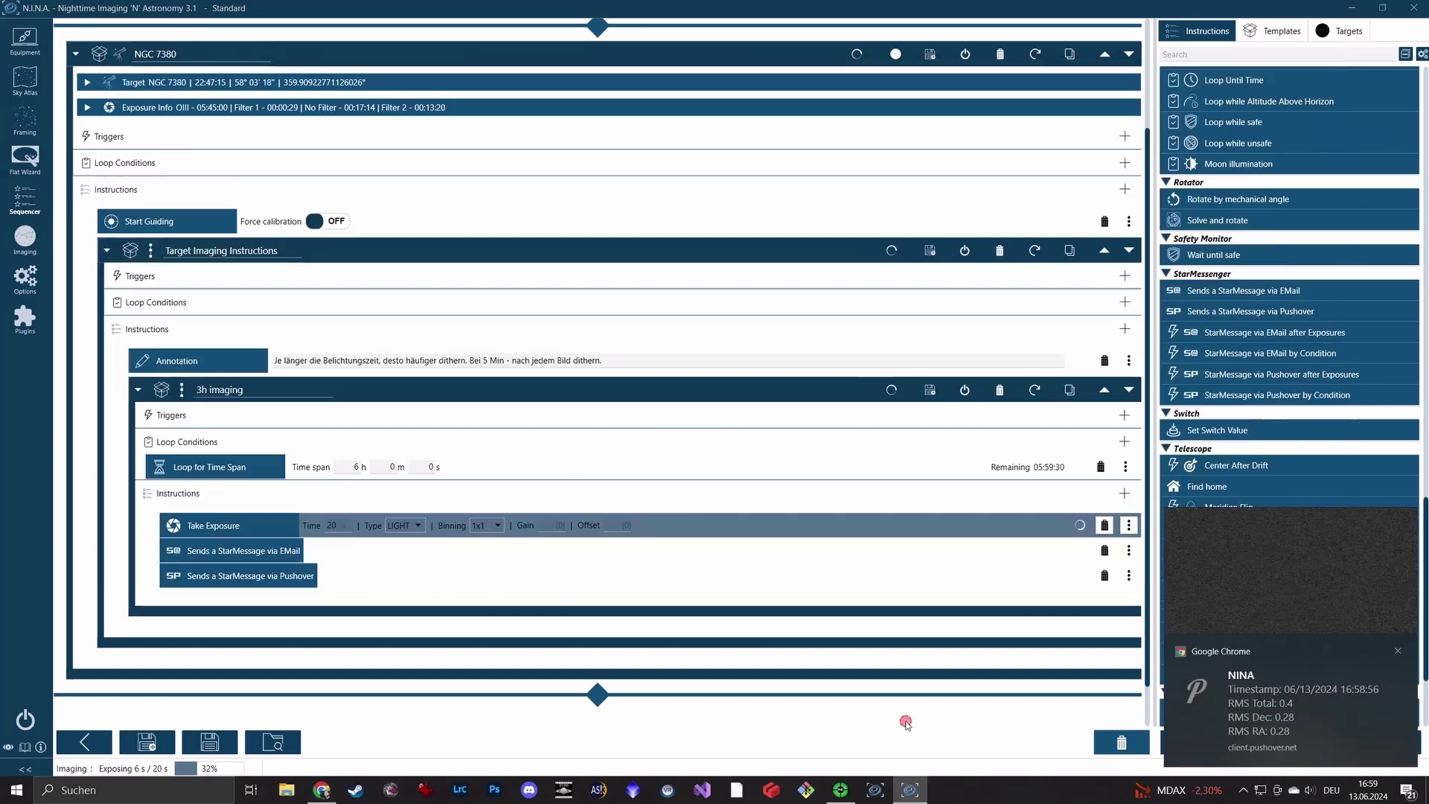
{"action": "left_click", "coordinate": [1398, 651]}
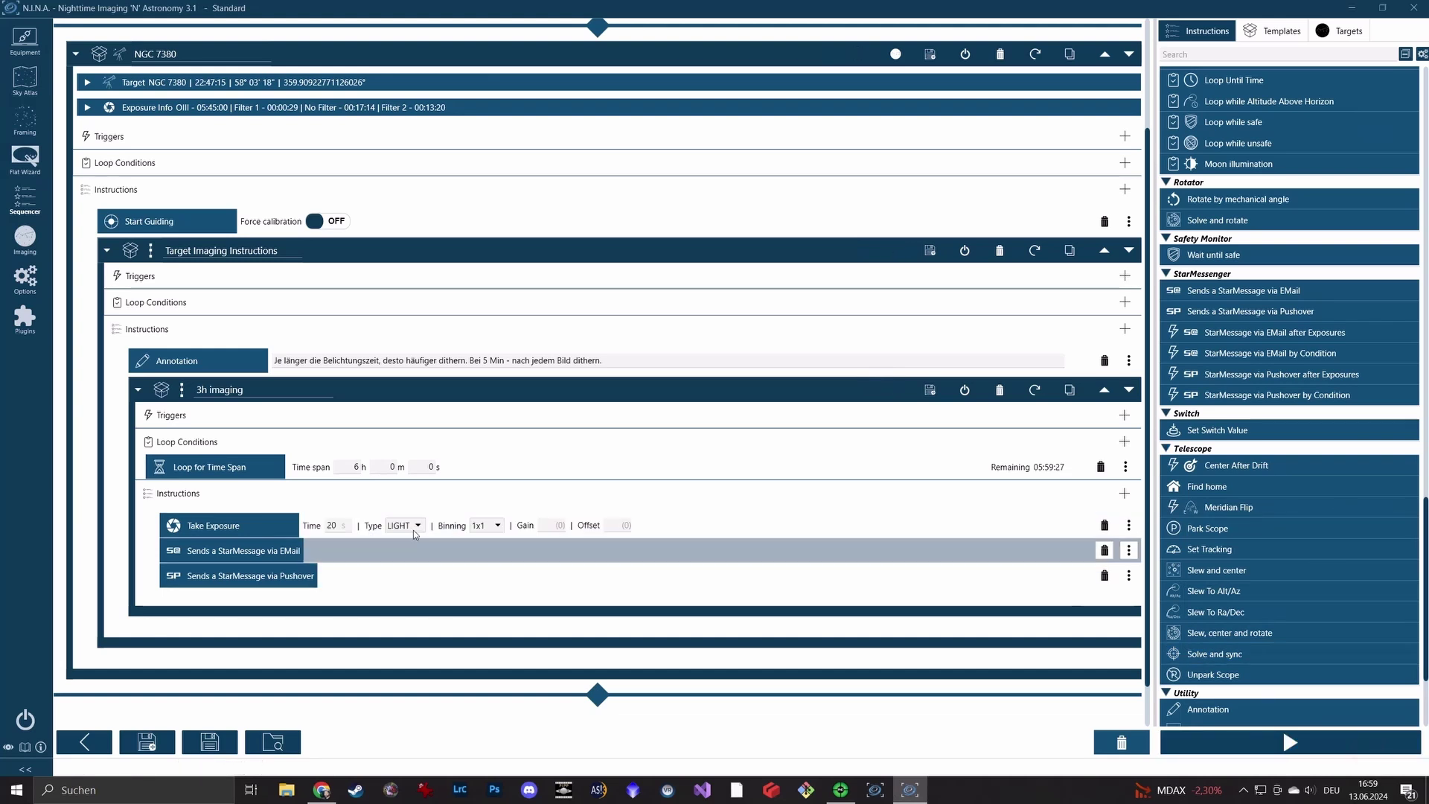
Switch to Chrome and open the NINA message in Pushover to examine its session data and attached image
{"action": "left_click", "coordinate": [323, 794]}
{"action": "left_click", "coordinate": [186, 72]}
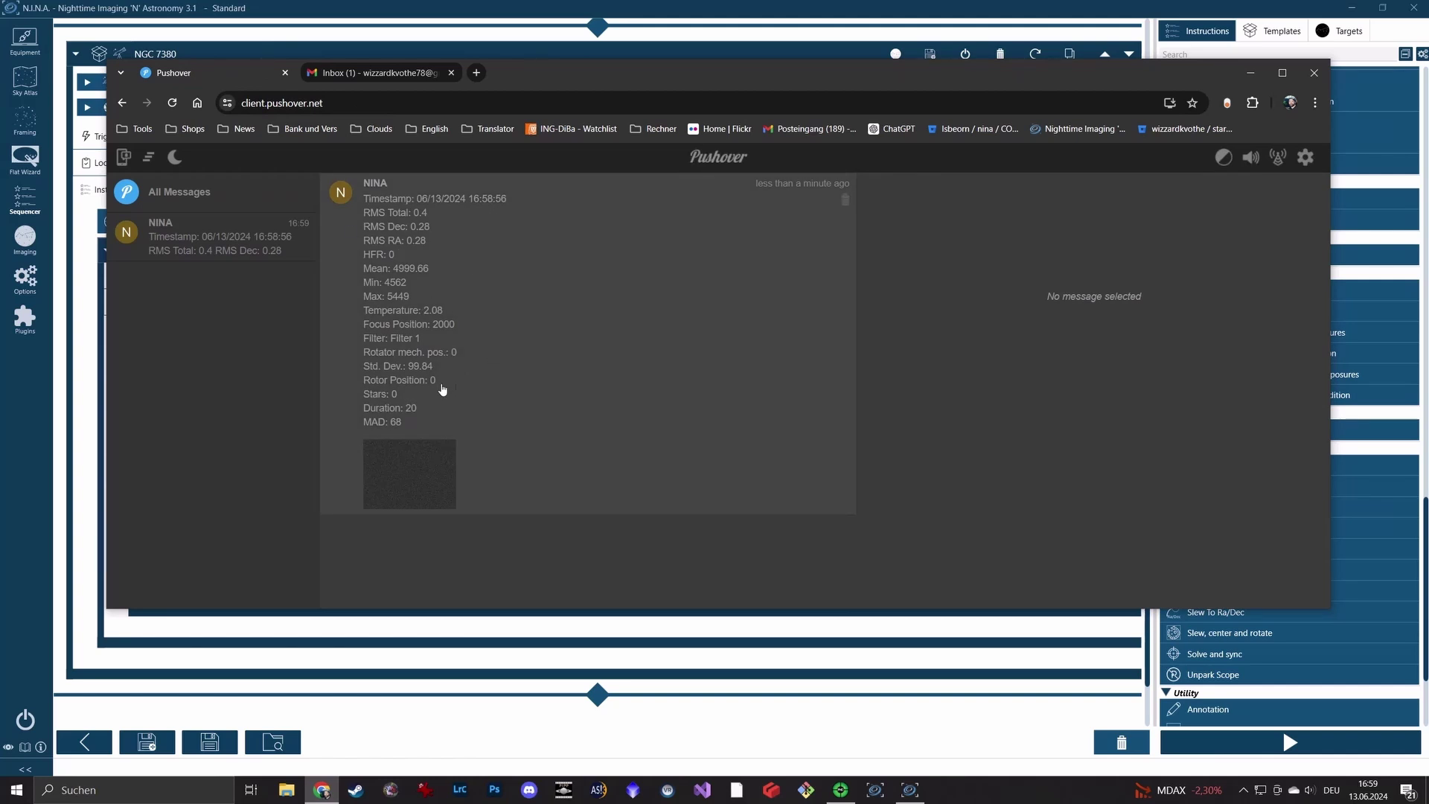
{"action": "left_click", "coordinate": [408, 479]}
{"action": "scroll", "coordinate": [1043, 485], "scroll_direction": "down", "scroll_amount": 3}
{"action": "scroll", "coordinate": [1049, 494], "scroll_direction": "up", "scroll_amount": 3}
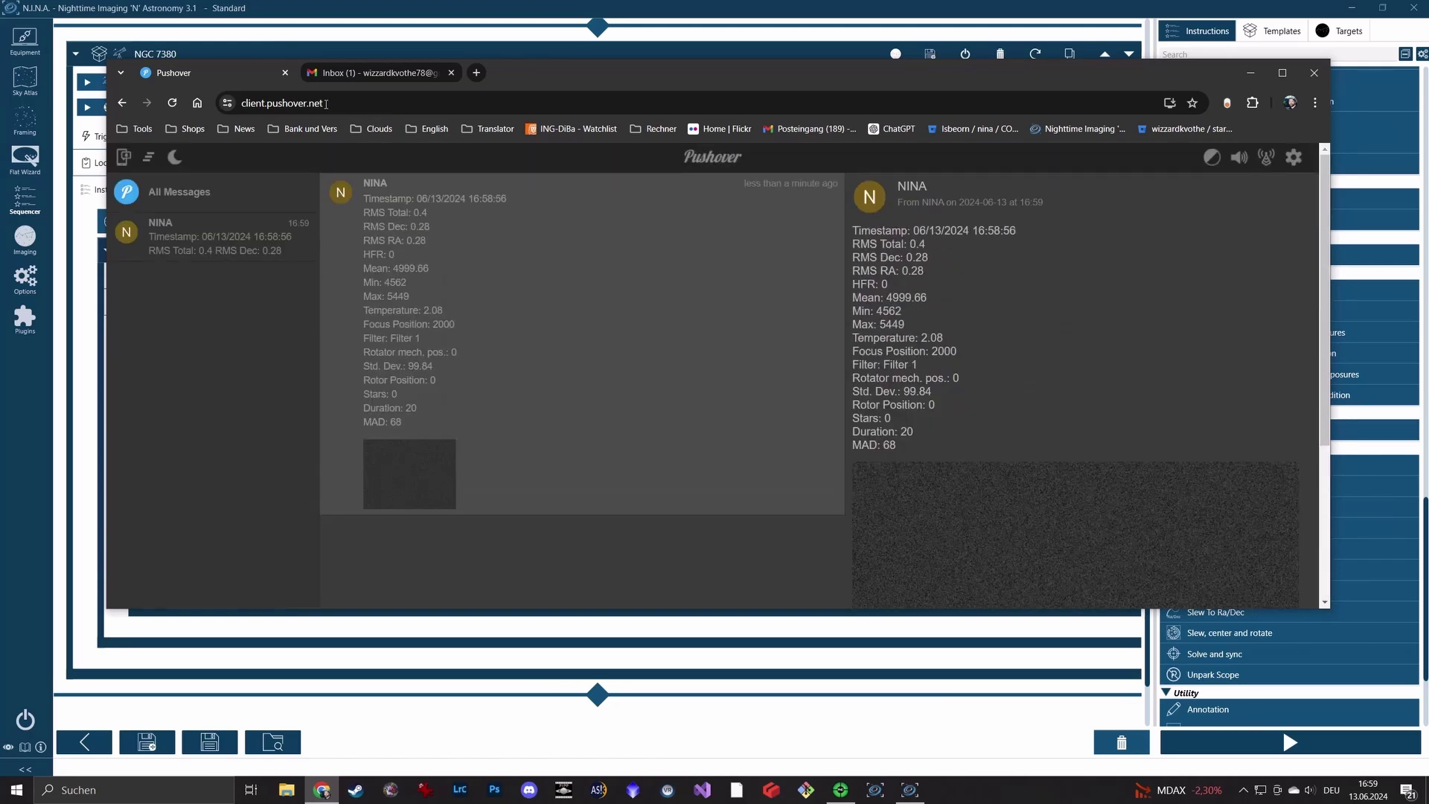
Open the N.I.N.A. email in Gmail and examine its session data and attachment
{"action": "left_click", "coordinate": [371, 80]}
{"action": "left_click", "coordinate": [378, 389]}
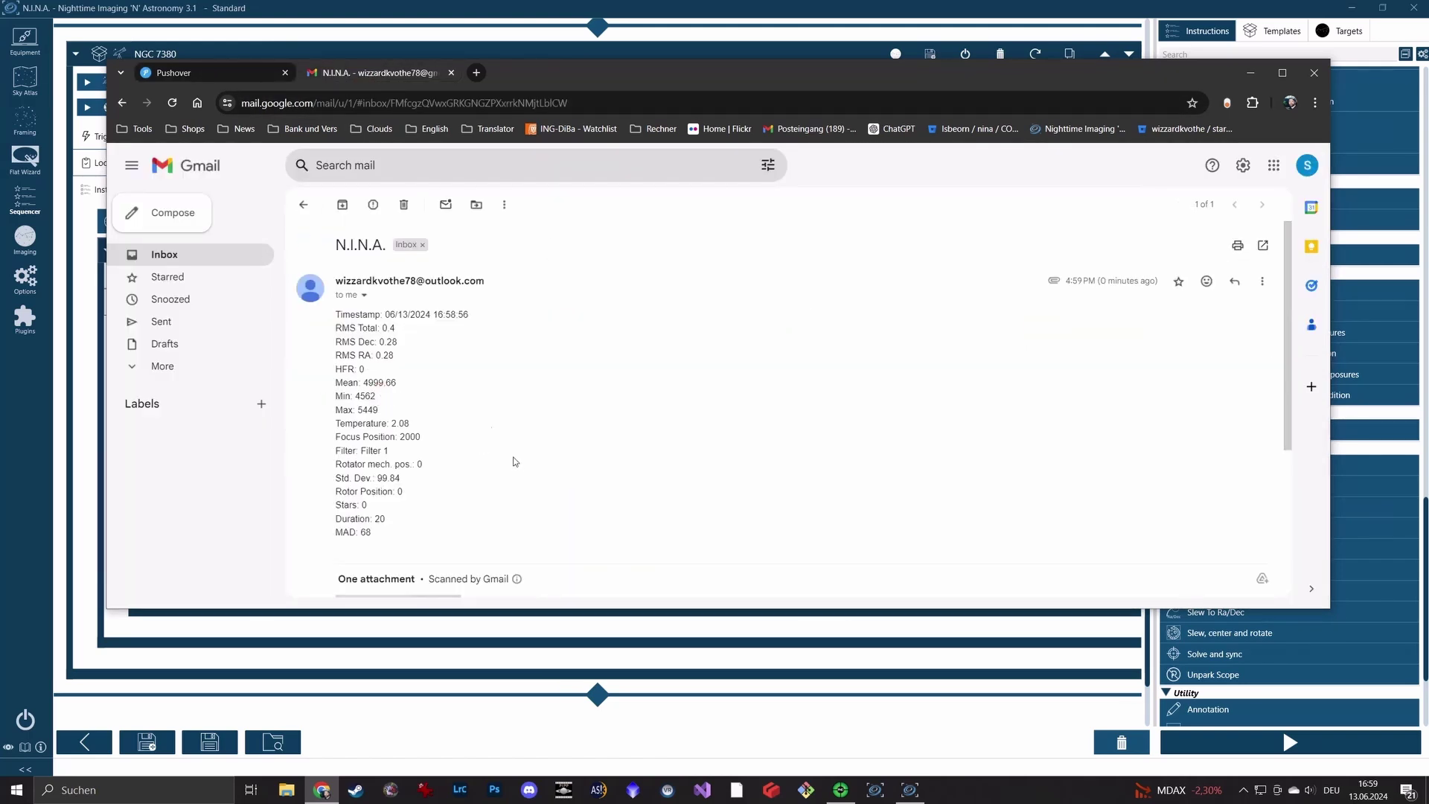
{"action": "scroll", "coordinate": [629, 421], "scroll_direction": "down", "scroll_amount": 3}
{"action": "scroll", "coordinate": [636, 428], "scroll_direction": "up", "scroll_amount": 5}
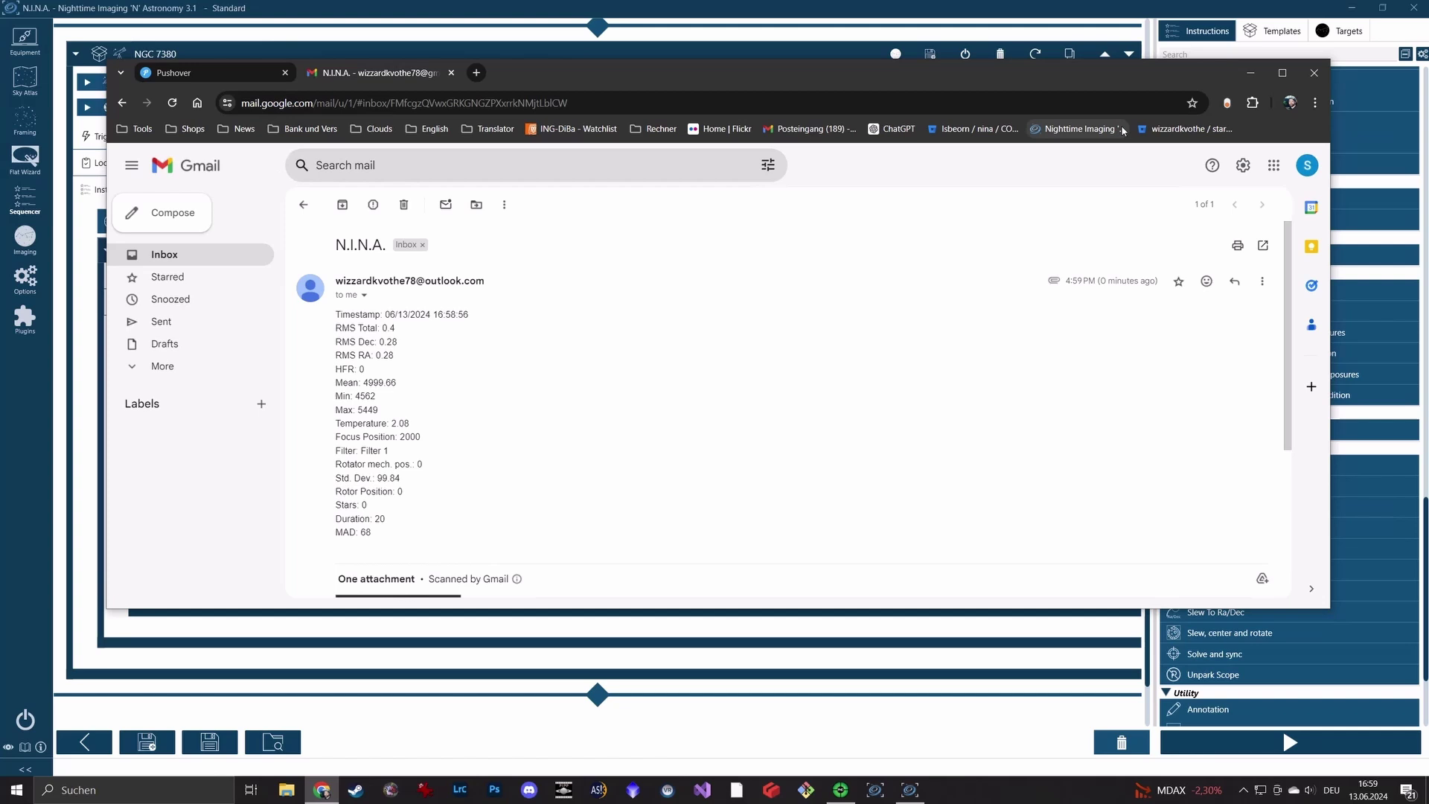
Return to N.I.N.A. and run the sequence again with its exposure and StarMessage instructions
{"action": "left_click", "coordinate": [1250, 73]}
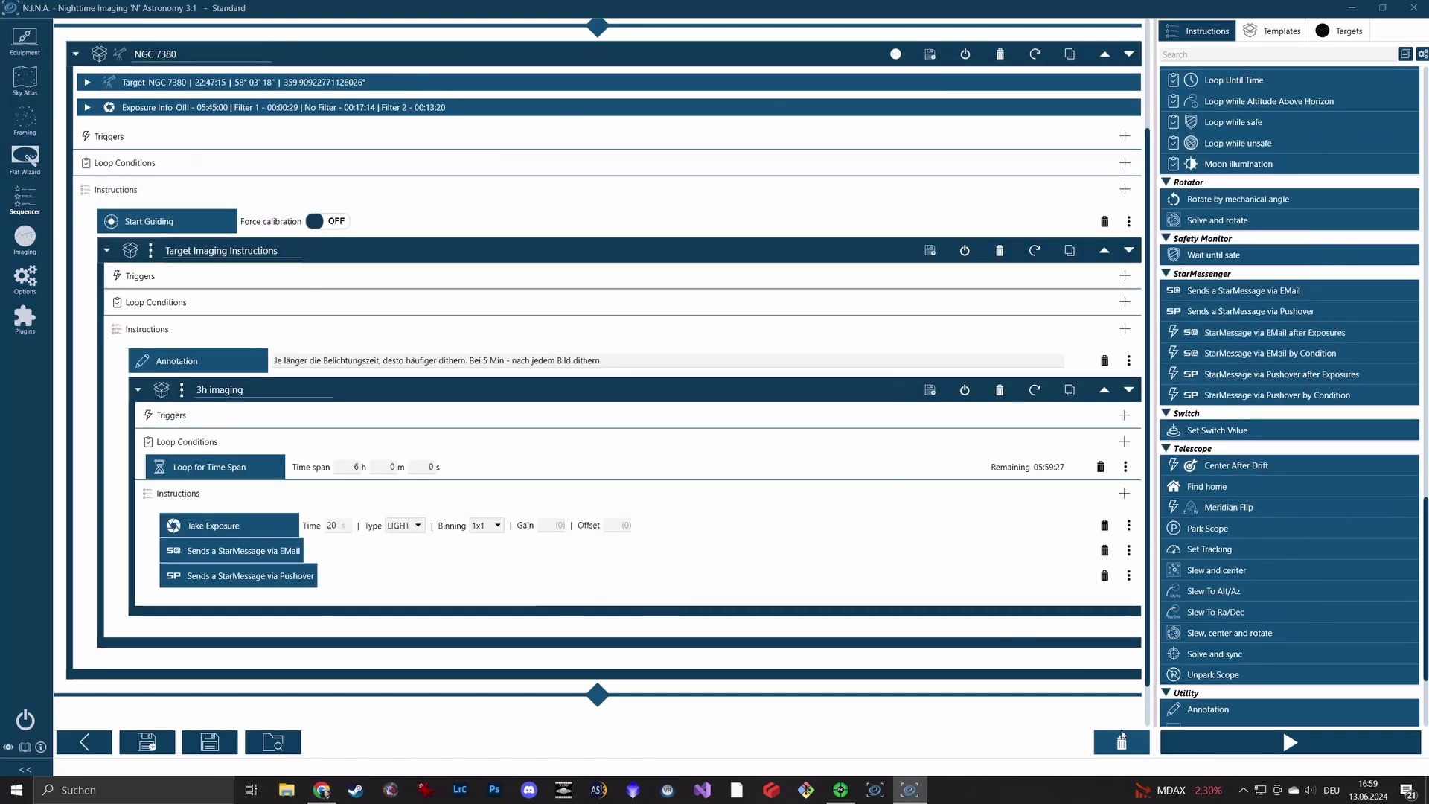
{"action": "left_click", "coordinate": [1256, 753]}
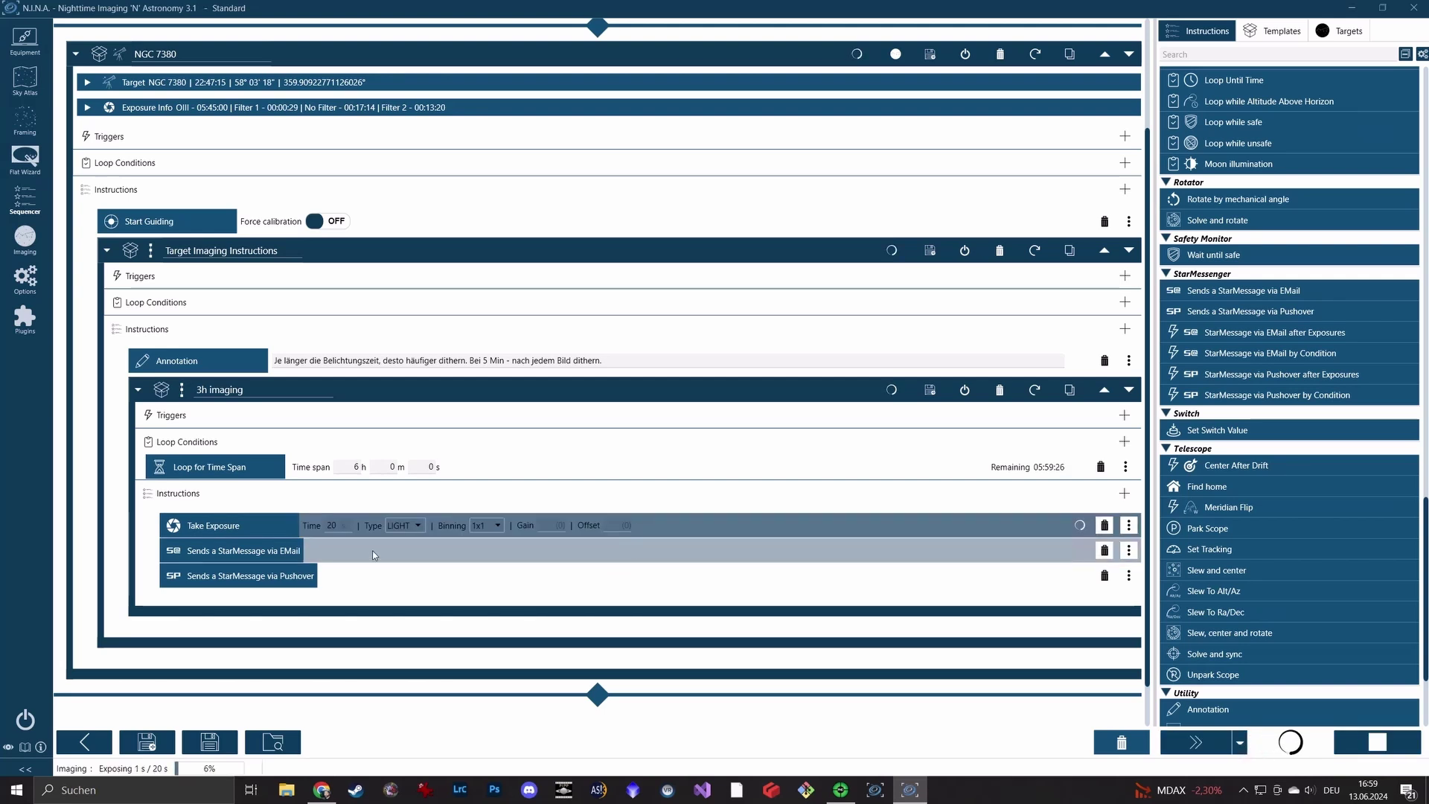
{"action": "left_click", "coordinate": [415, 525]}
{"action": "left_click", "coordinate": [414, 556]}
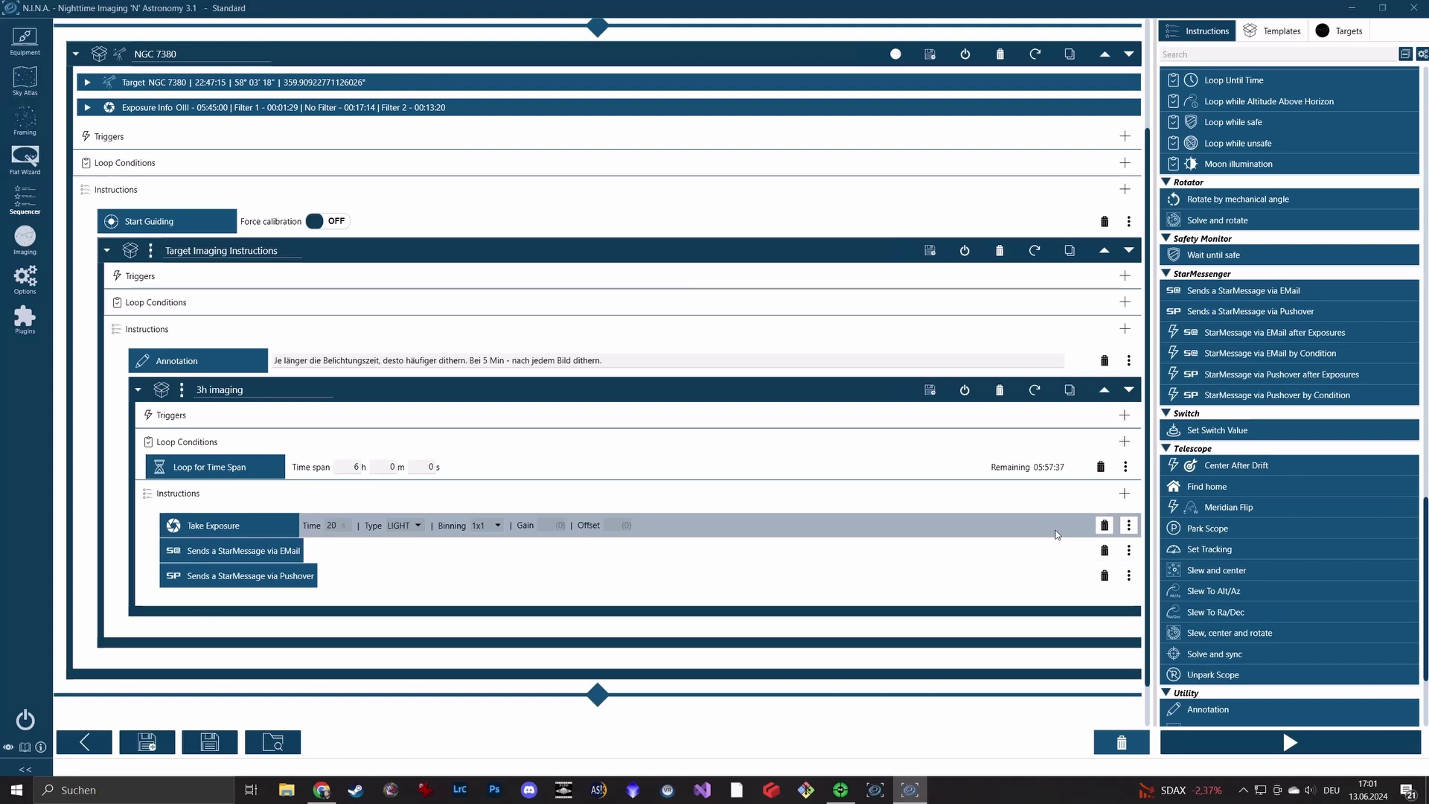
Replace the two StarMessage instructions in 3h imaging with the triggers StarMessage via EMail after Exposures and StarMessage via Pushover after Exposures
{"action": "left_click", "coordinate": [1104, 549]}
{"action": "left_click", "coordinate": [1104, 550]}
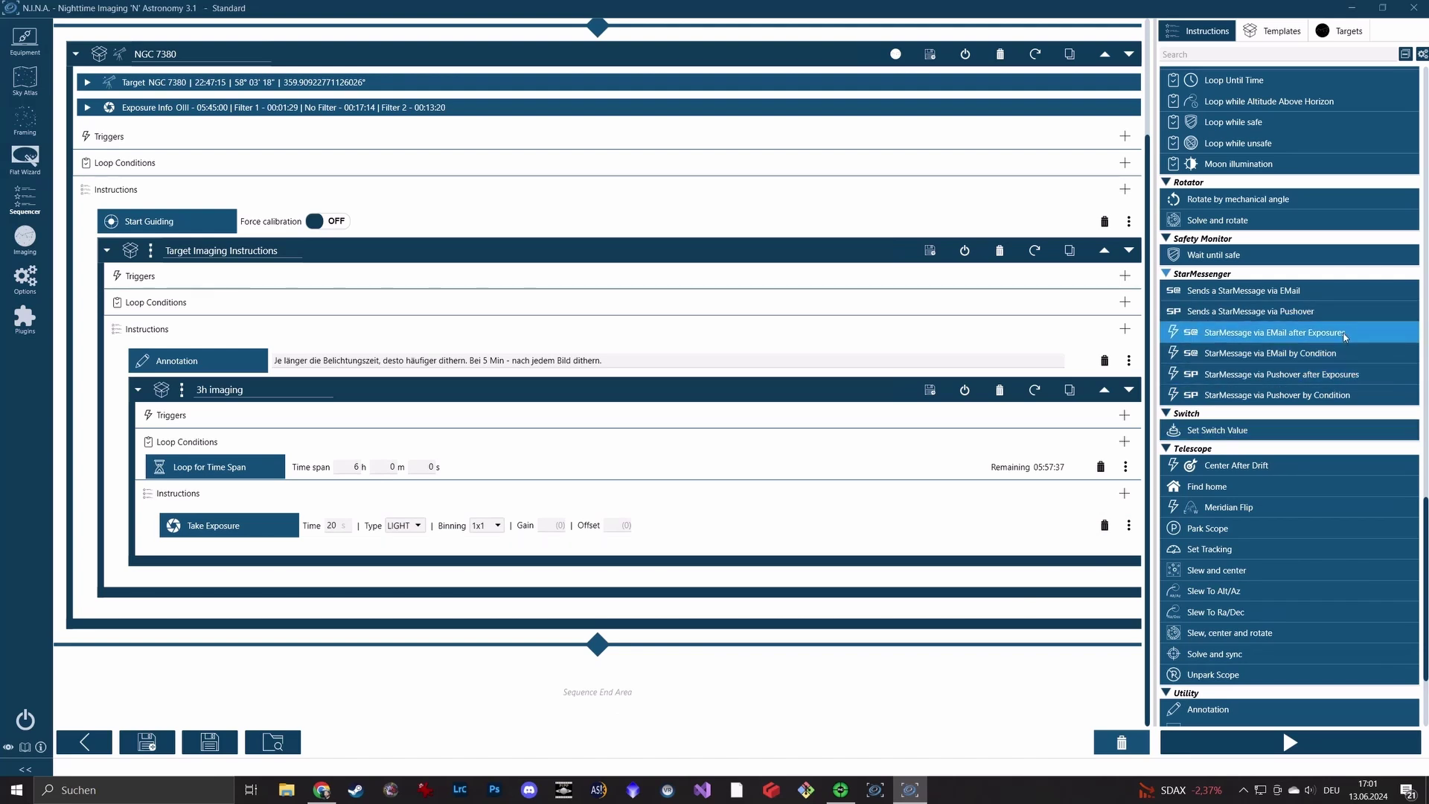
{"action": "left_click_drag", "start_coordinate": [1315, 357], "coordinate": [431, 414]}
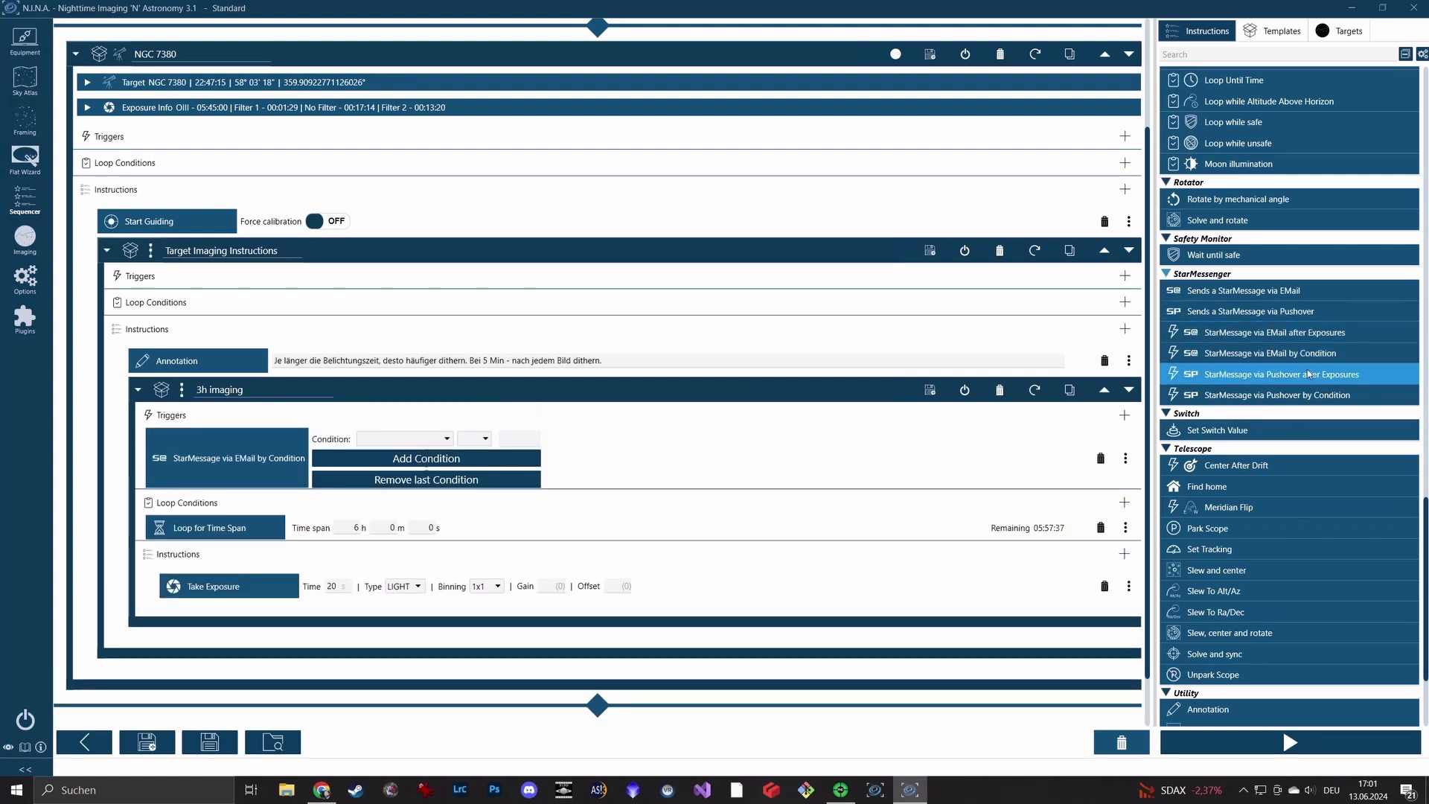
{"action": "left_click", "coordinate": [1101, 457]}
{"action": "left_click_drag", "start_coordinate": [1312, 332], "coordinate": [369, 416]}
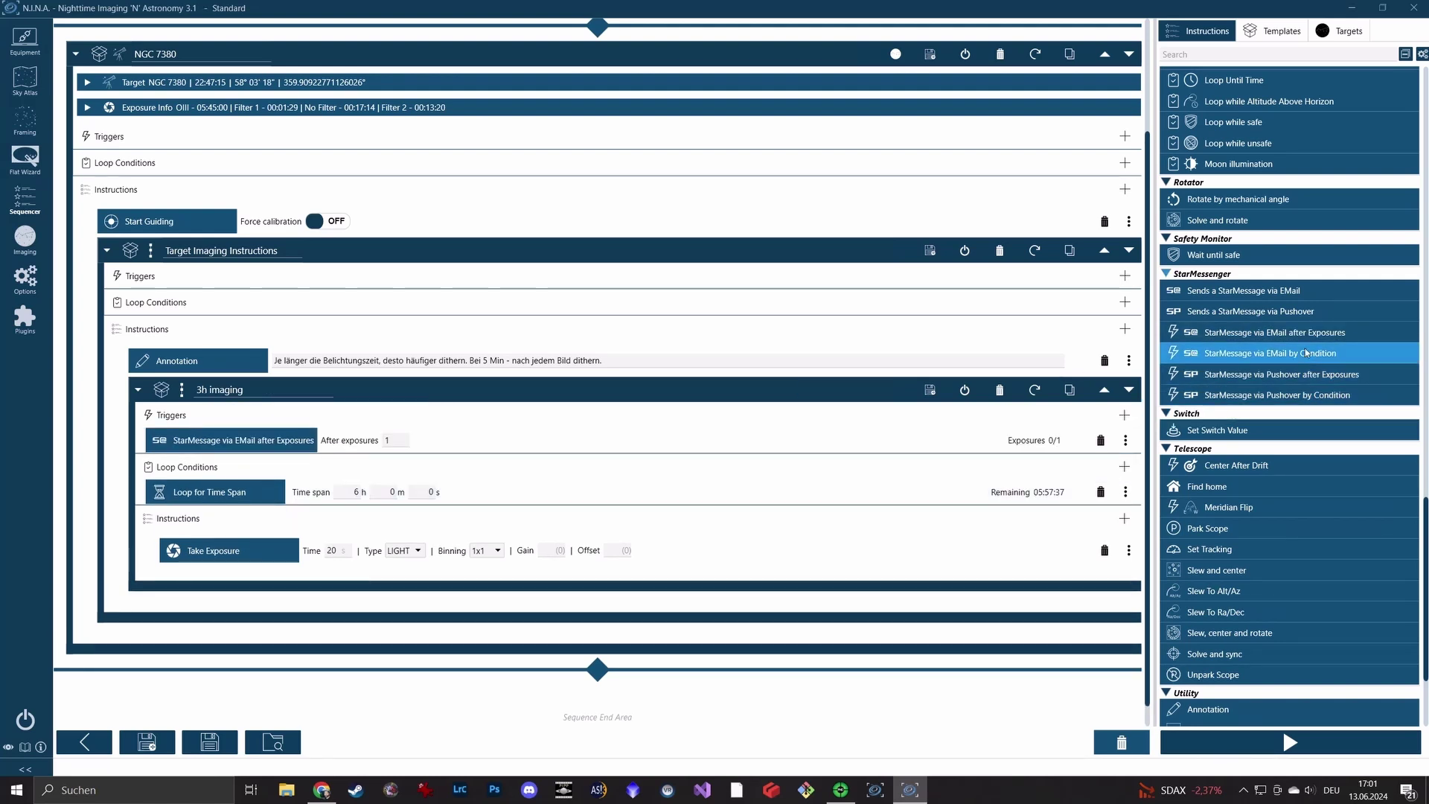
{"action": "mouse_move", "coordinate": [1321, 374]}
{"action": "left_mouse_down"}
{"action": "mouse_move", "coordinate": [839, 447]}
{"action": "mouse_move", "coordinate": [298, 416]}
{"action": "mouse_move", "coordinate": [311, 440]}
{"action": "left_mouse_up"}
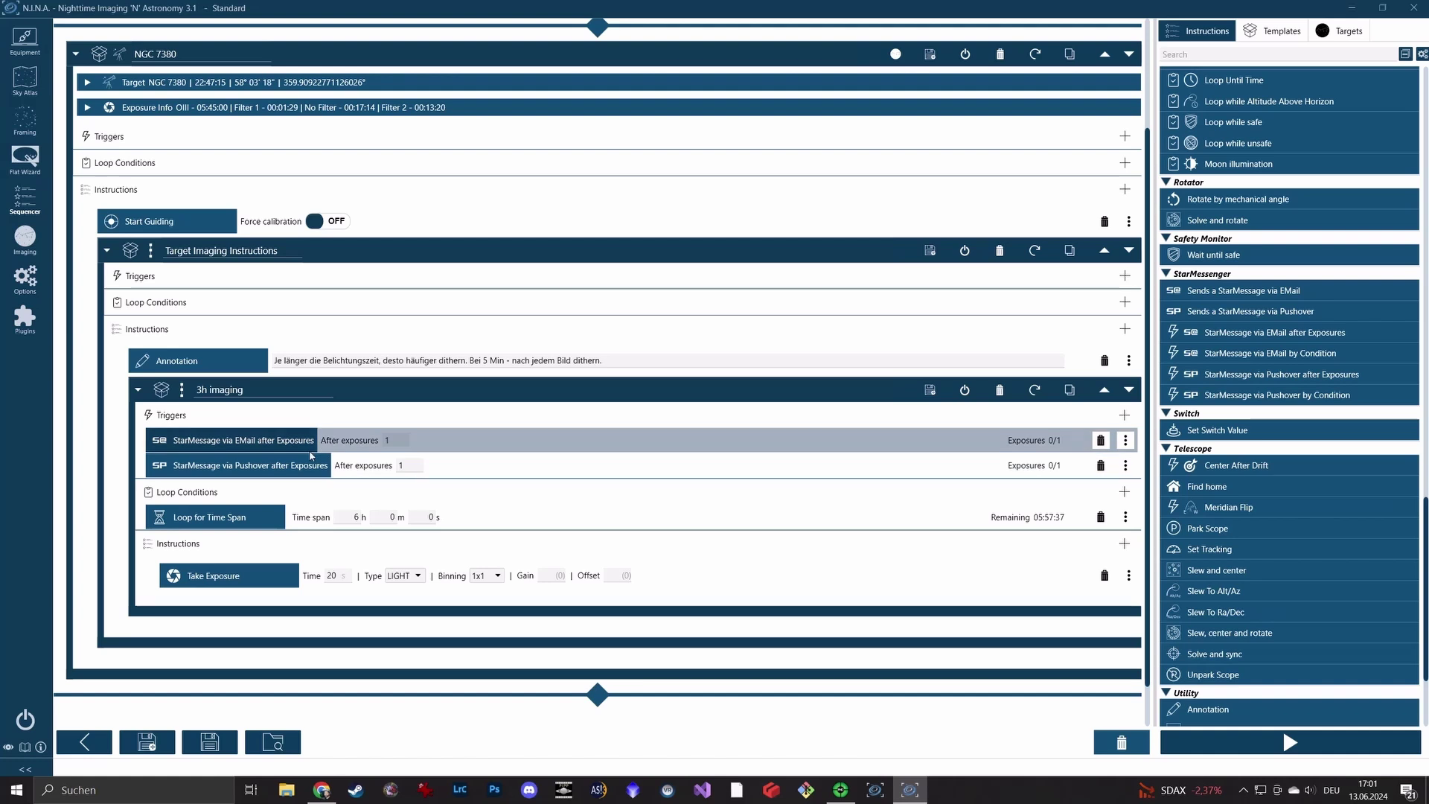
Set the email trigger to send after 2 exposures, and start the sequence
{"action": "double_click", "coordinate": [387, 440]}
{"action": "type", "text": "2"}
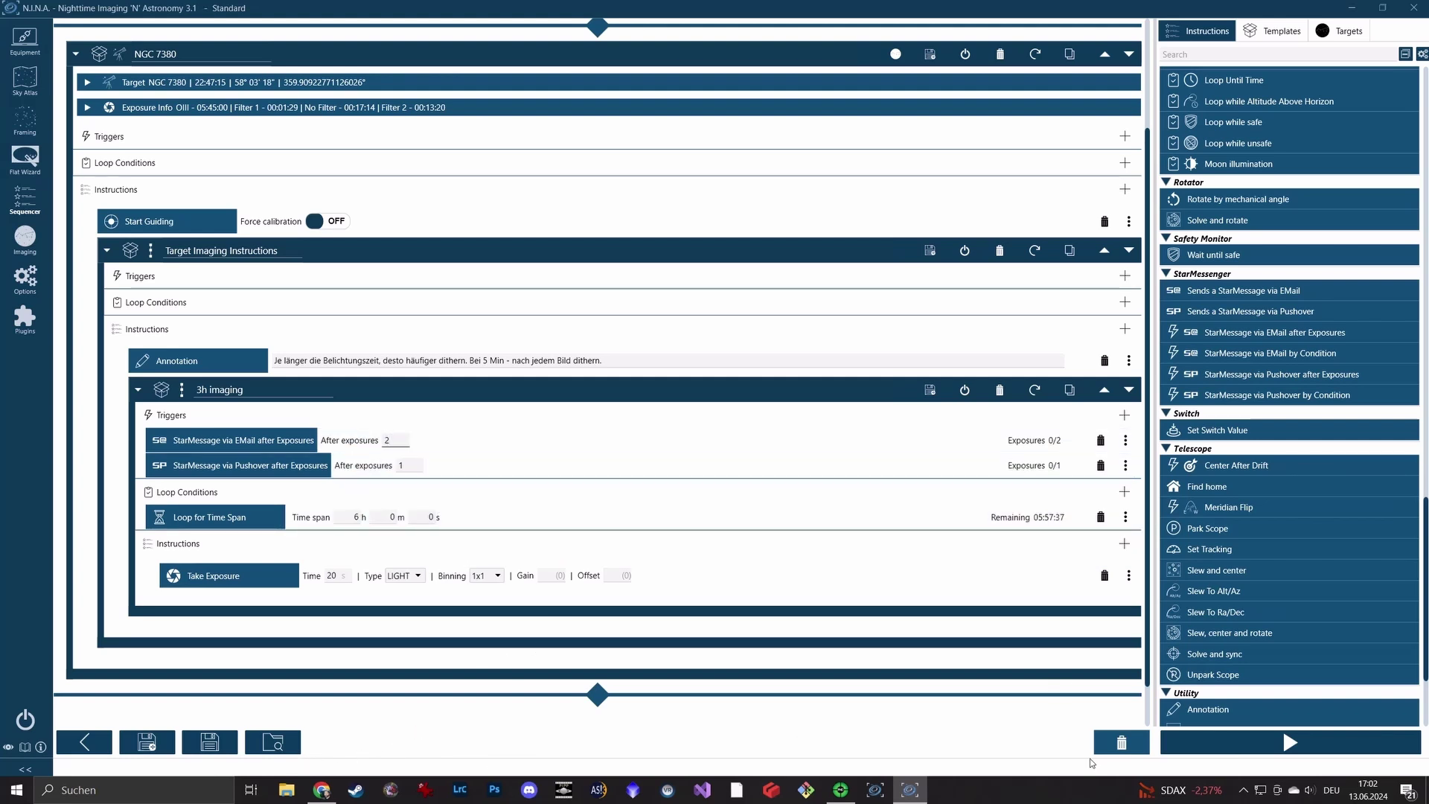
{"action": "left_click", "coordinate": [1290, 742]}
Switch to Chrome and delete the existing N.I.N.A. conversation from the Gmail inbox
{"action": "left_click", "coordinate": [321, 790]}
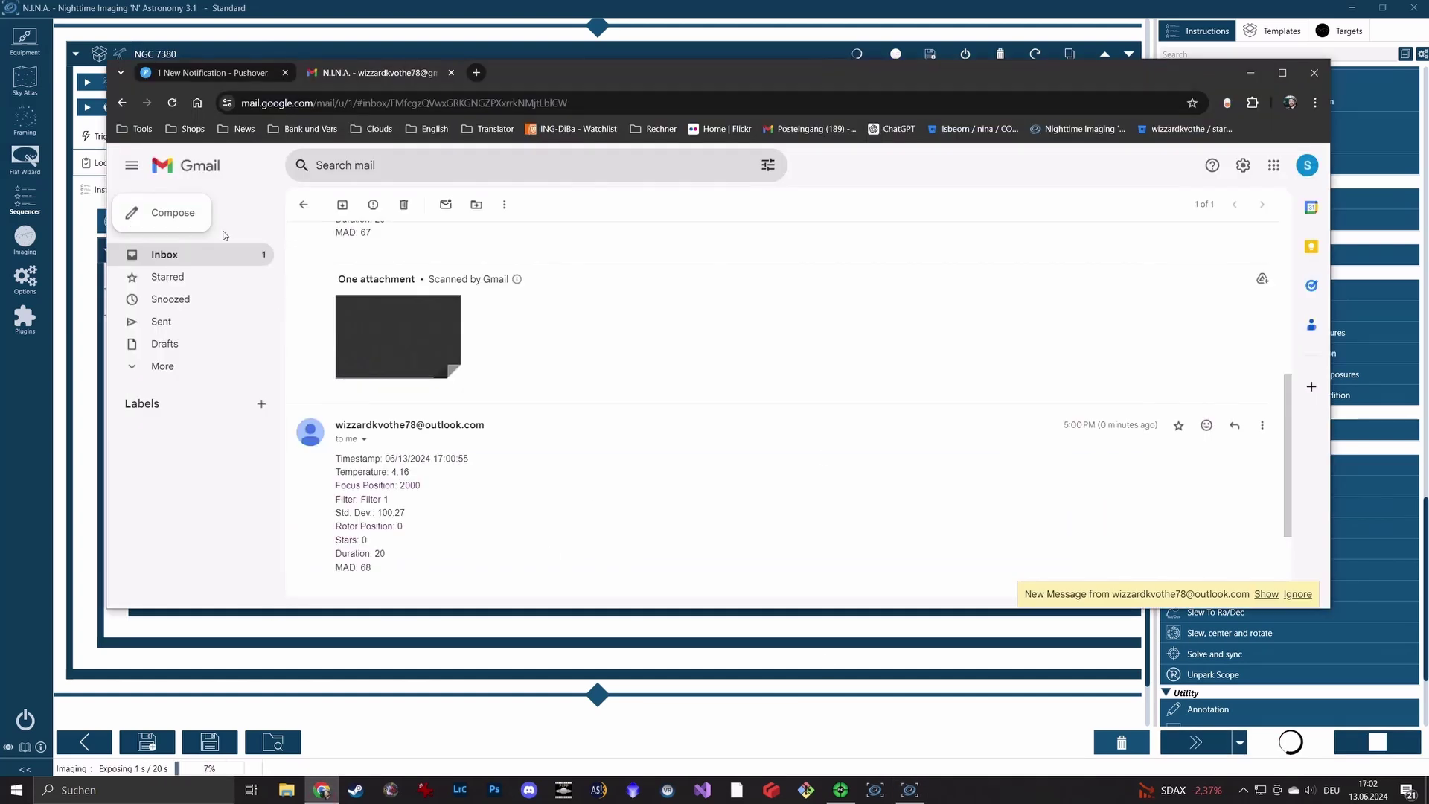
{"action": "left_click", "coordinate": [164, 255]}
{"action": "left_click", "coordinate": [303, 386]}
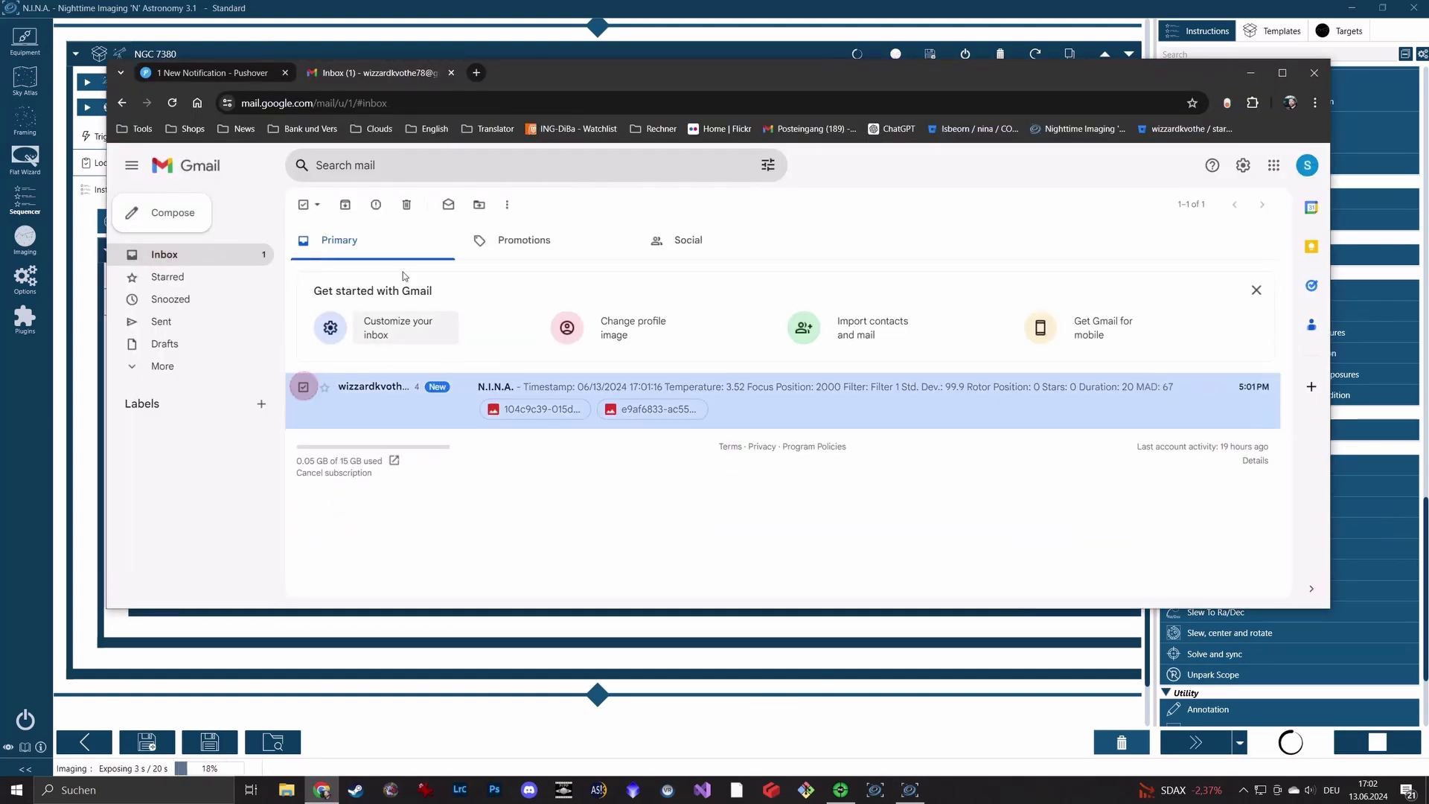
{"action": "left_click", "coordinate": [406, 204]}
Delete the old NINA messages in Pushover, and return to N.I.N.A
{"action": "left_click", "coordinate": [204, 72]}
{"action": "left_click", "coordinate": [306, 196]}
{"action": "left_click", "coordinate": [331, 194]}
{"action": "left_click", "coordinate": [1250, 72]}
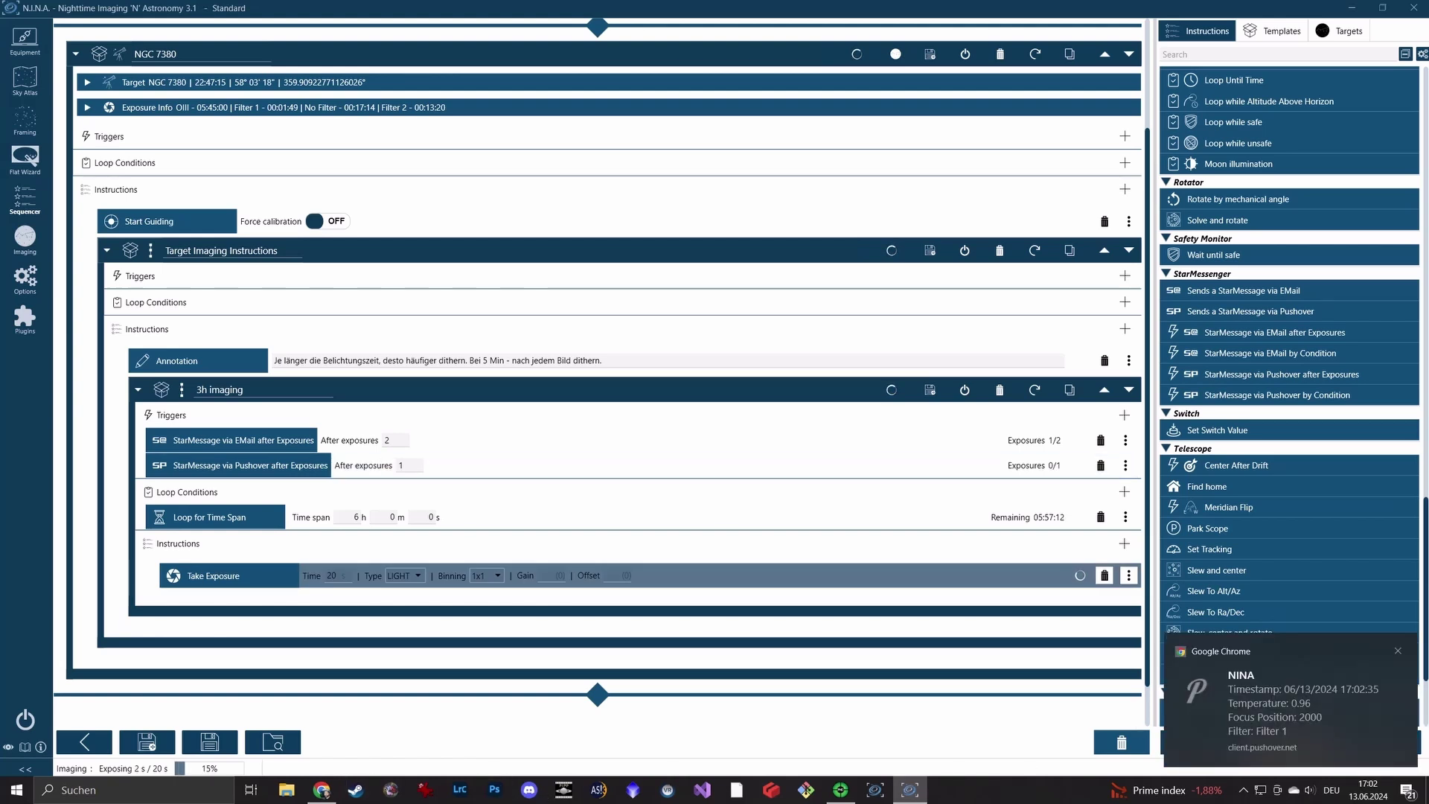
Check Pushover and the refreshed Gmail inbox in Chrome for messages from the first exposure, and return to N.I.N.A
{"action": "left_click", "coordinate": [322, 789]}
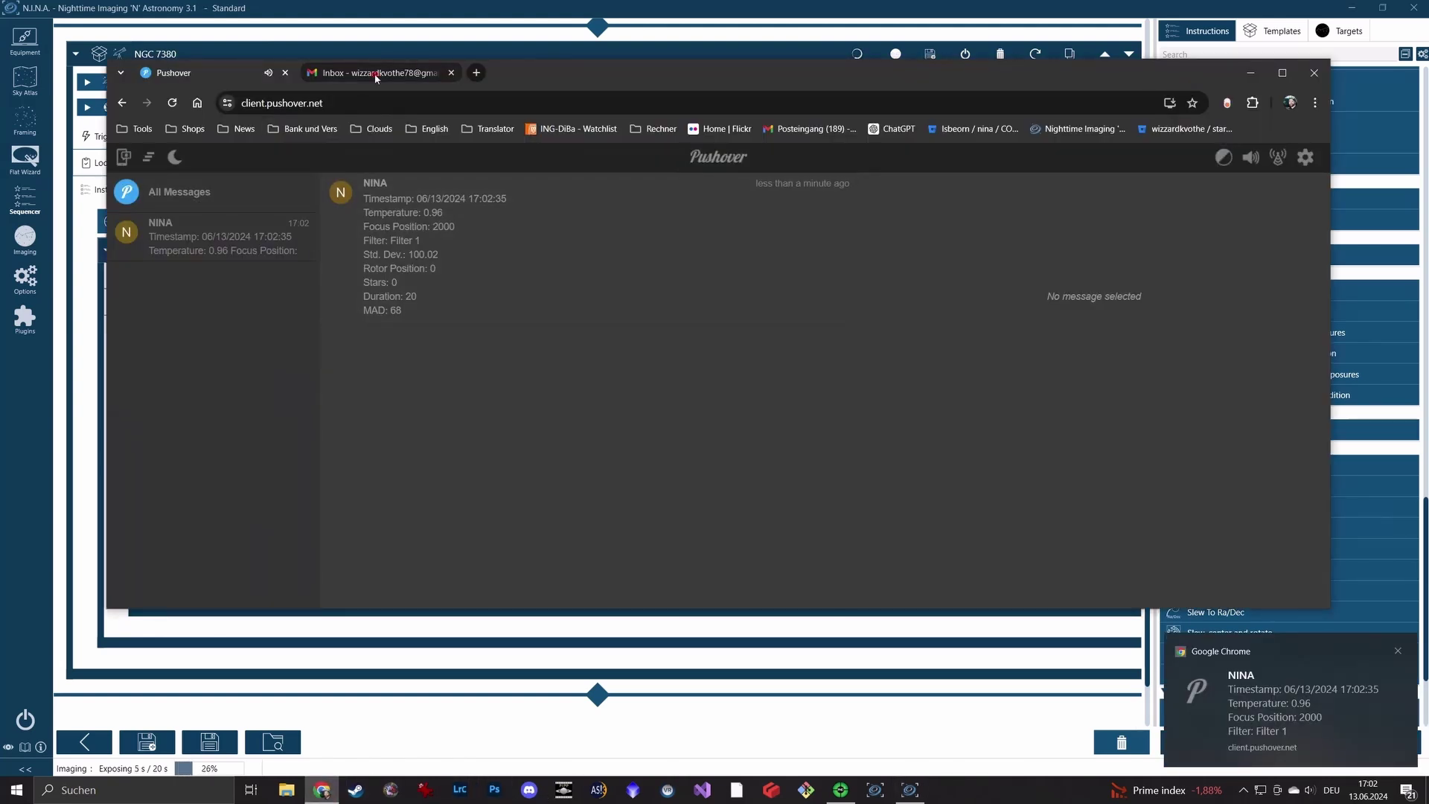
{"action": "left_click", "coordinate": [375, 75]}
{"action": "left_click", "coordinate": [172, 102]}
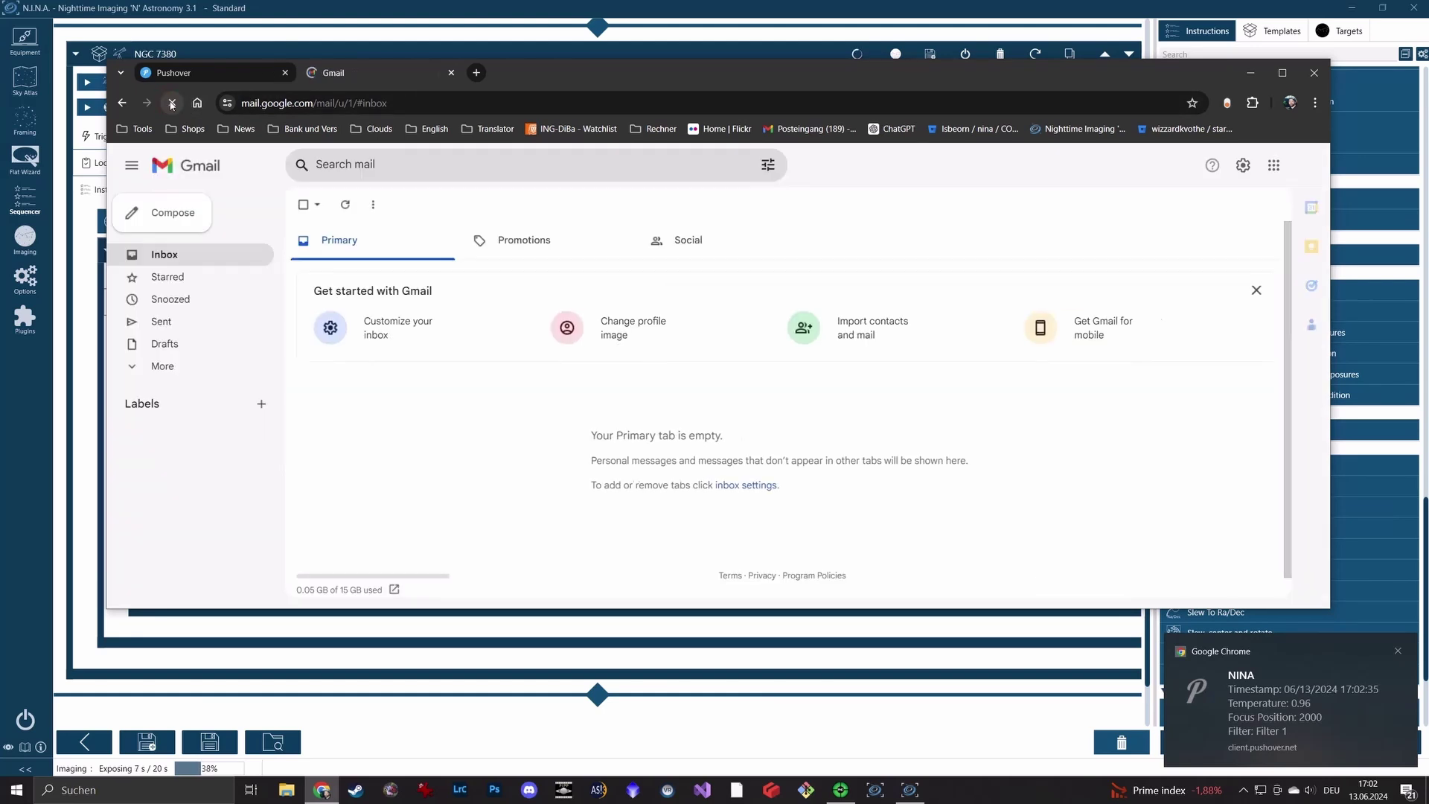
{"action": "left_click", "coordinate": [552, 726]}
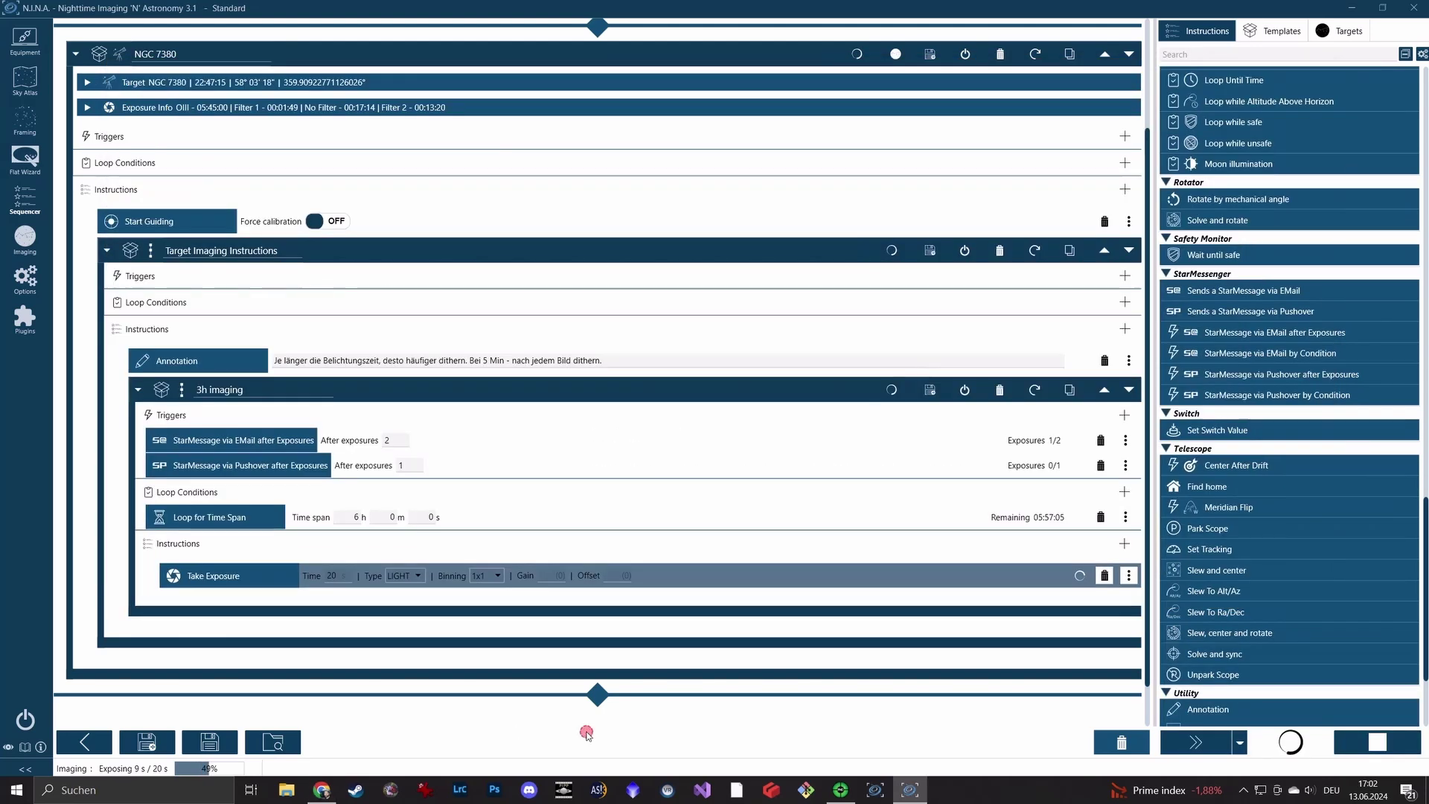
{"action": "left_click", "coordinate": [322, 790]}
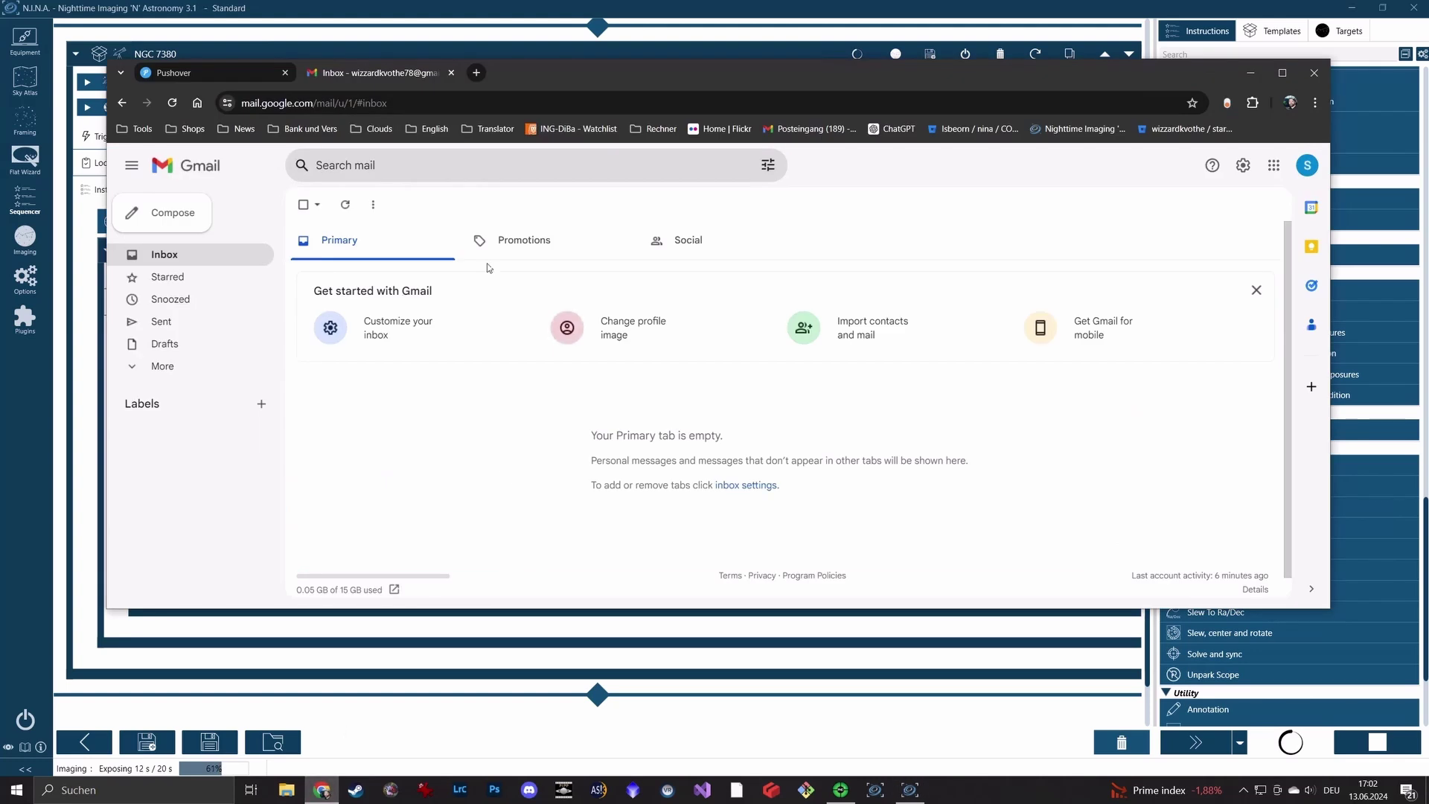
{"action": "left_click", "coordinate": [227, 76]}
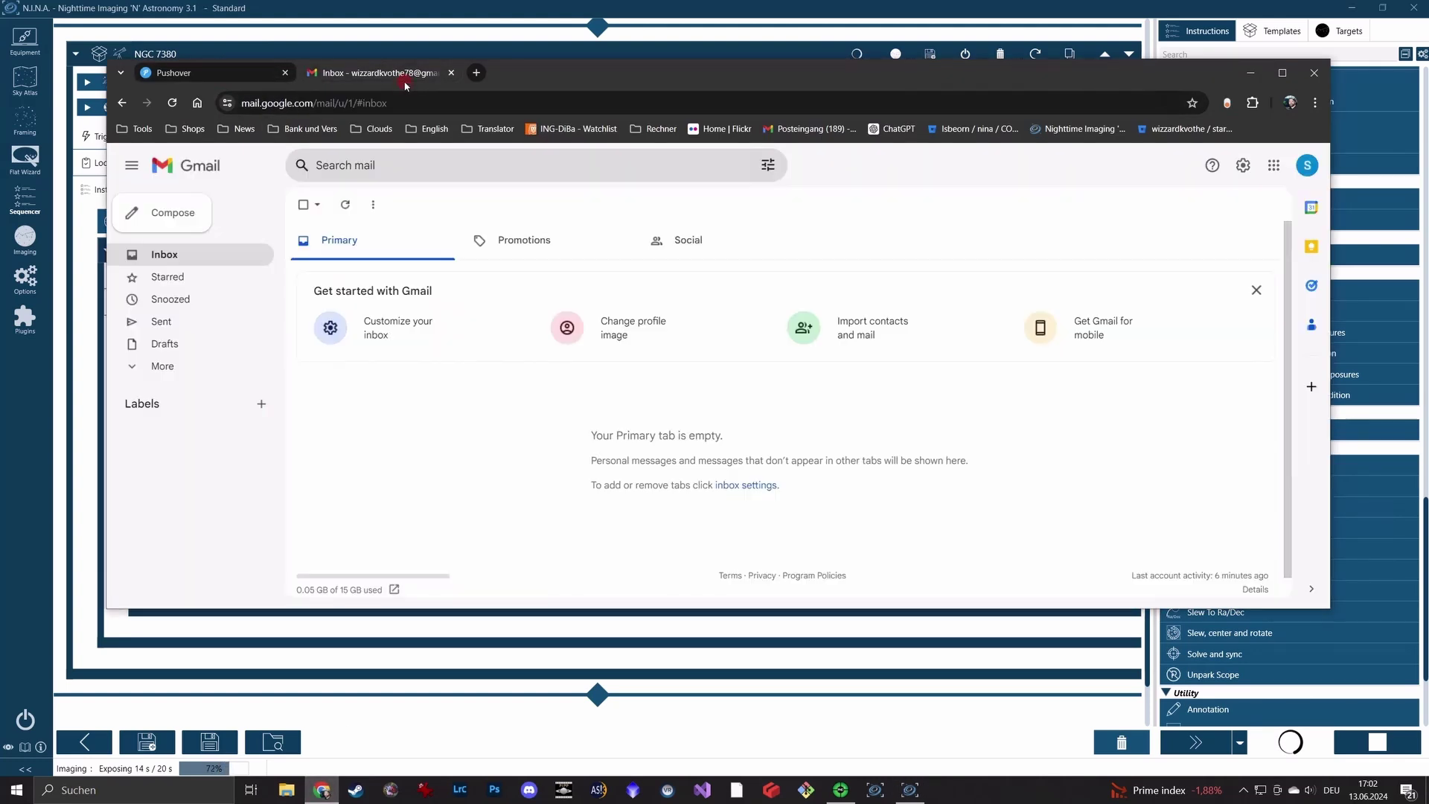
{"action": "left_click", "coordinate": [376, 72]}
{"action": "left_click", "coordinate": [1250, 72]}
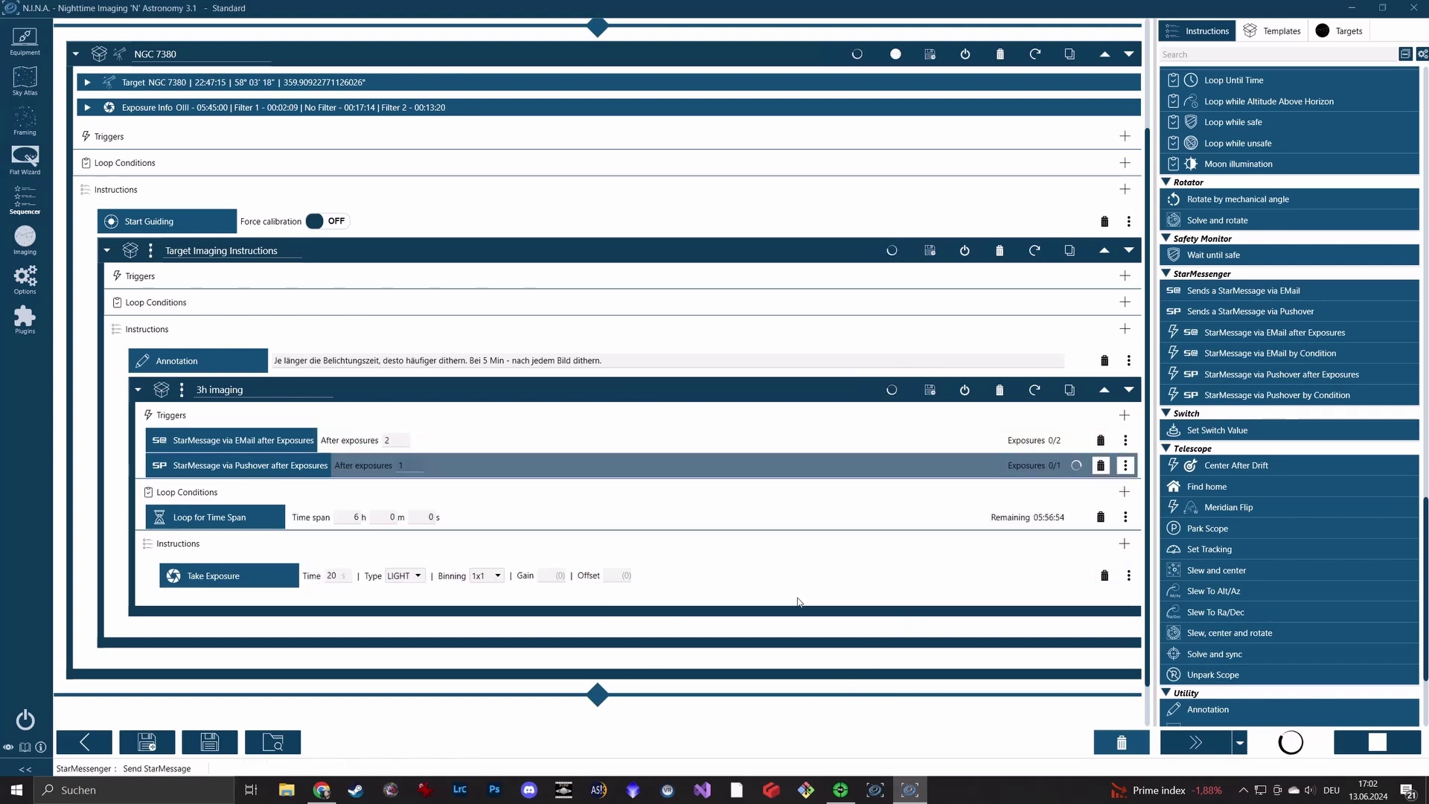
Check Pushover and Gmail for messages from the second exposure, dismiss the desktop notification, and return to N.I.N.A
{"action": "left_click", "coordinate": [322, 789]}
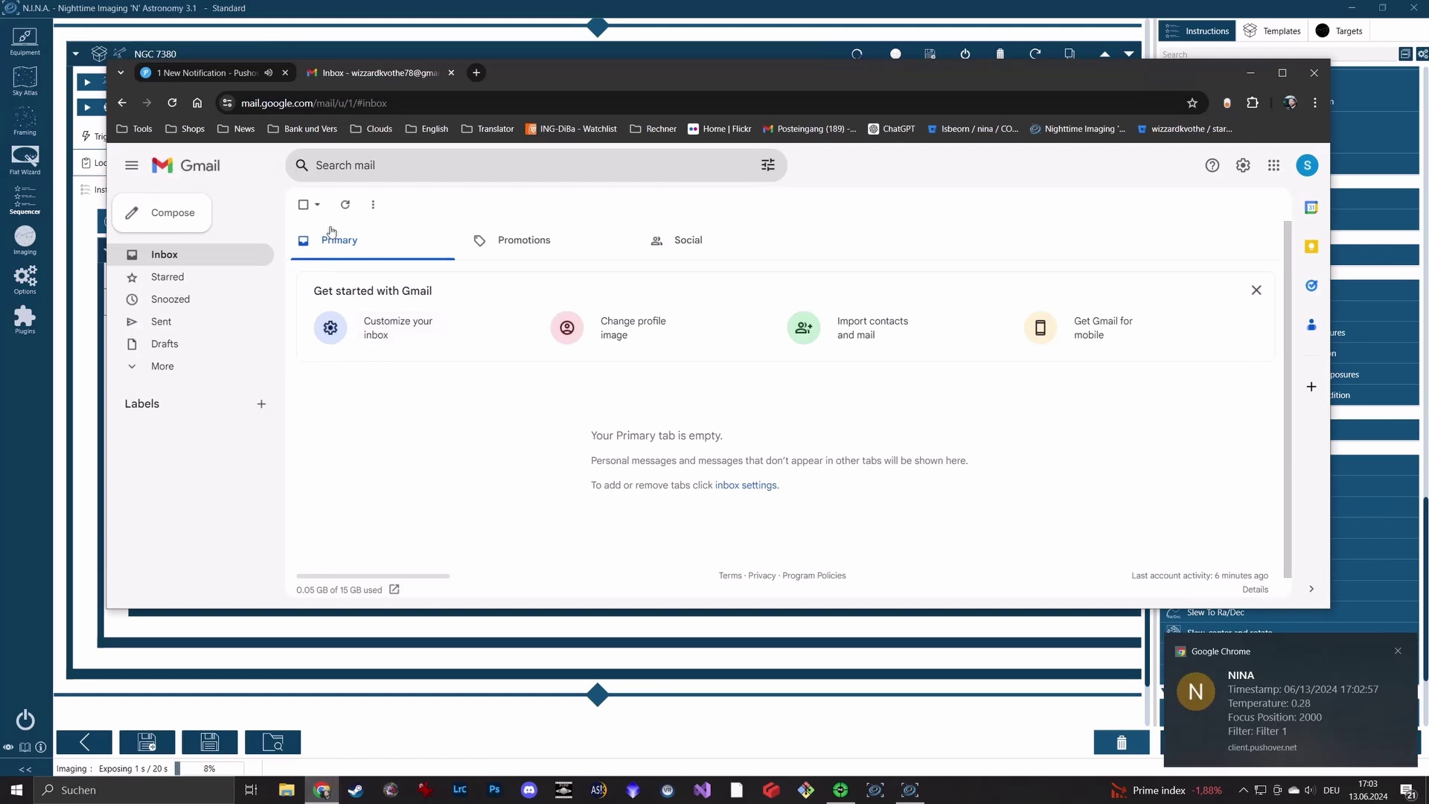
{"action": "left_click", "coordinate": [221, 73]}
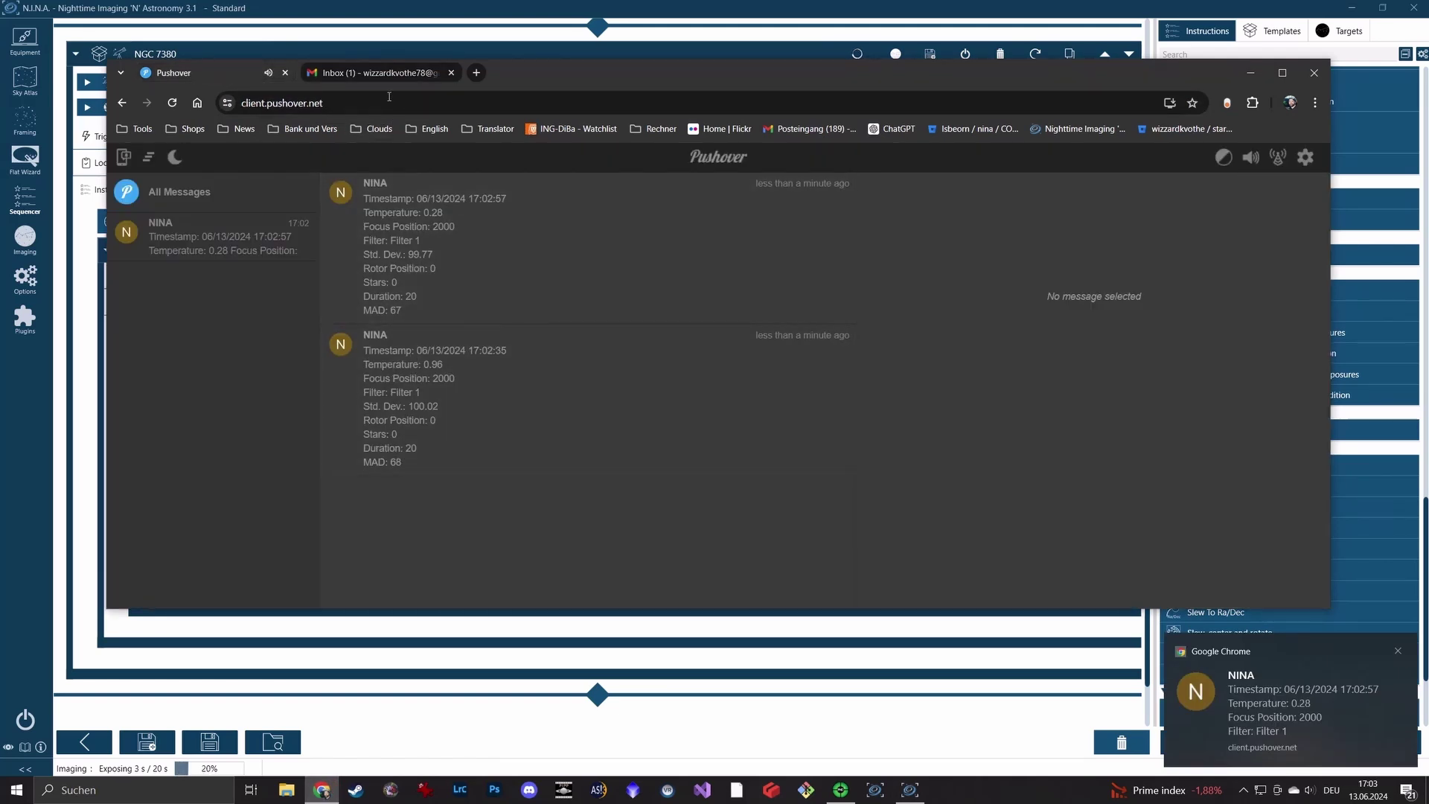
{"action": "key", "text": "ctrl+Tab"}
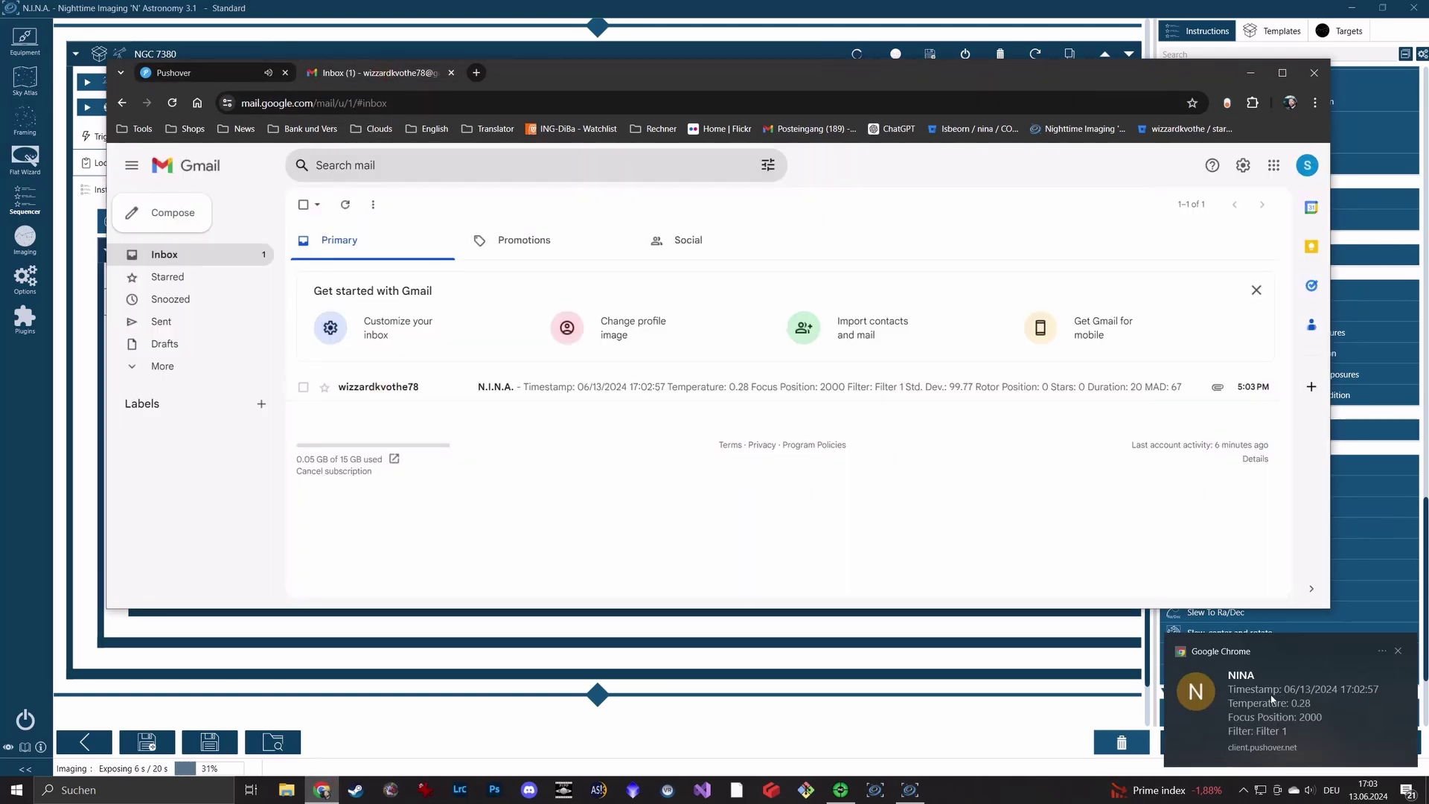
{"action": "left_click", "coordinate": [1398, 651]}
{"action": "left_click", "coordinate": [637, 612]}
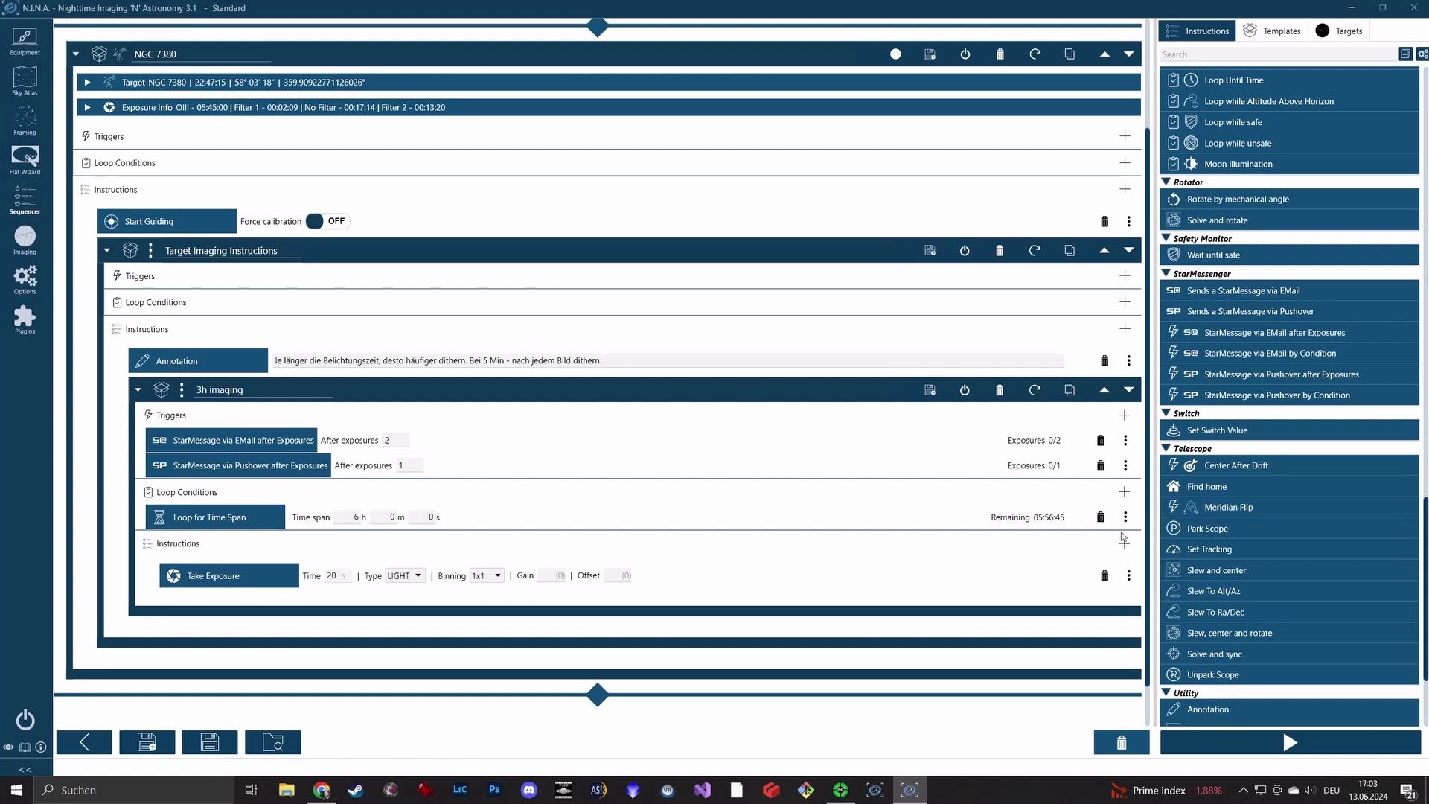
Replace both after-exposures triggers in 3h imaging with a StarMessage via Pushover by Condition trigger
{"action": "left_click", "coordinate": [1101, 440]}
{"action": "left_click", "coordinate": [1100, 440]}
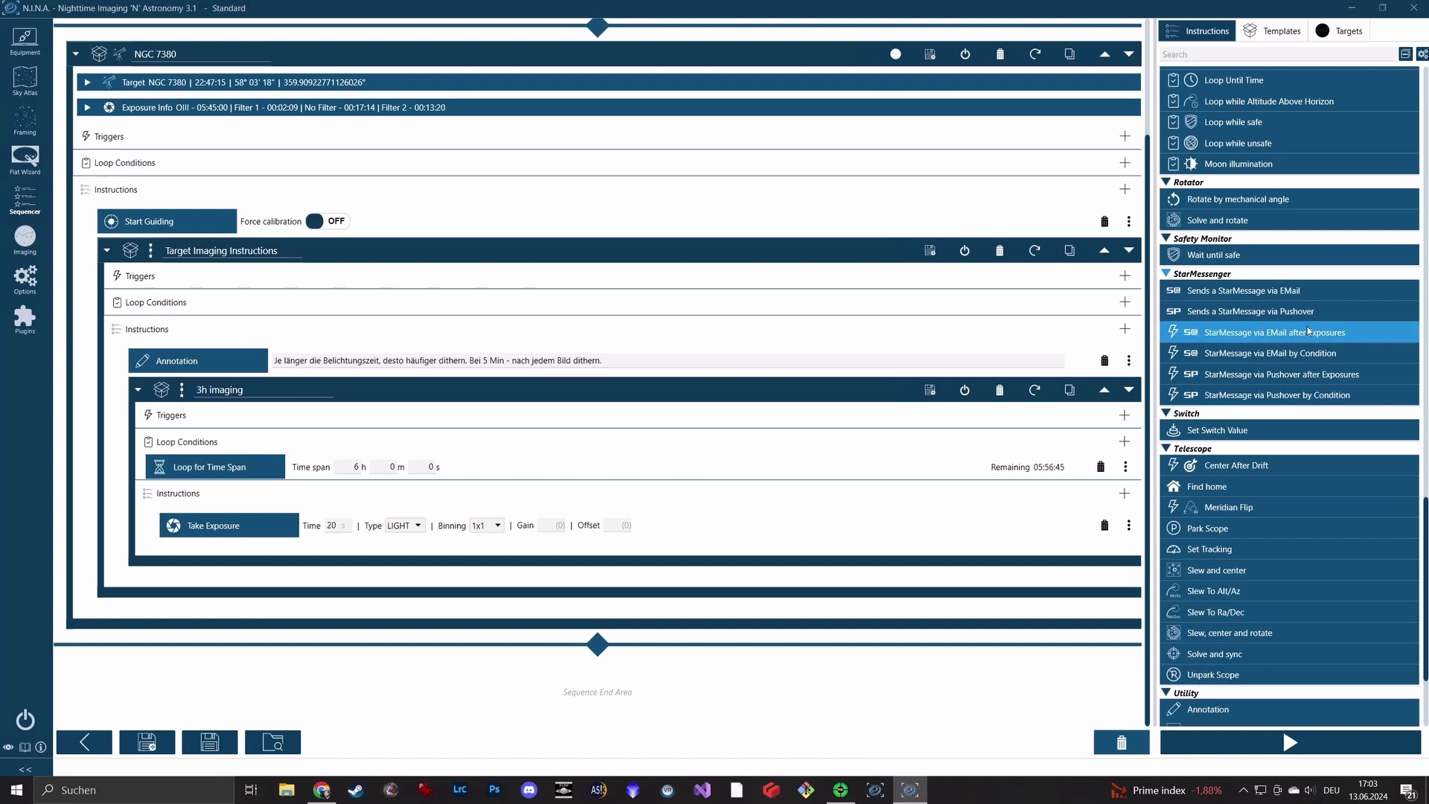
{"action": "left_click_drag", "start_coordinate": [1307, 400], "coordinate": [366, 409]}
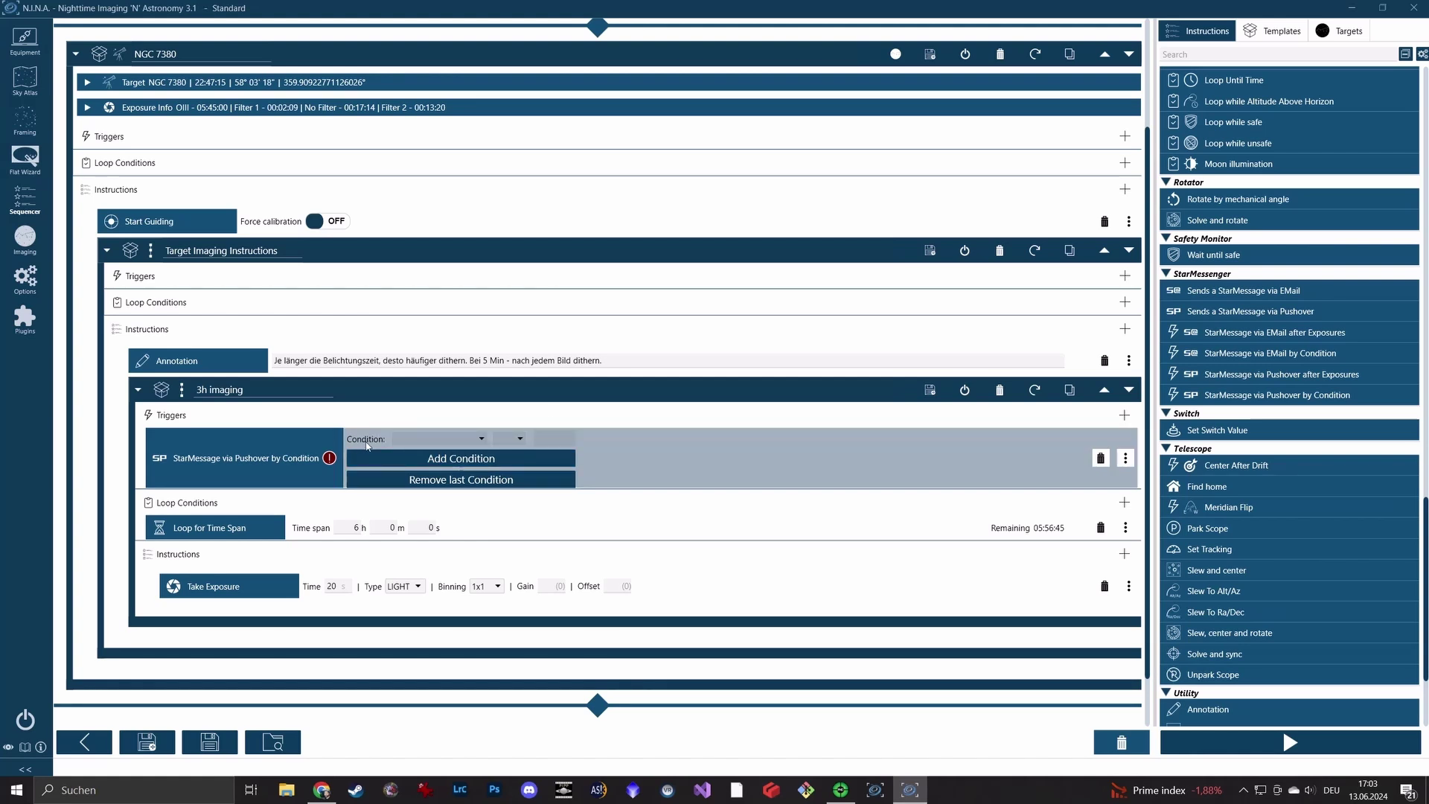
Set the Pushover trigger's condition to Timestamp < 06/13/2024 17:05:43
{"action": "left_click", "coordinate": [436, 440]}
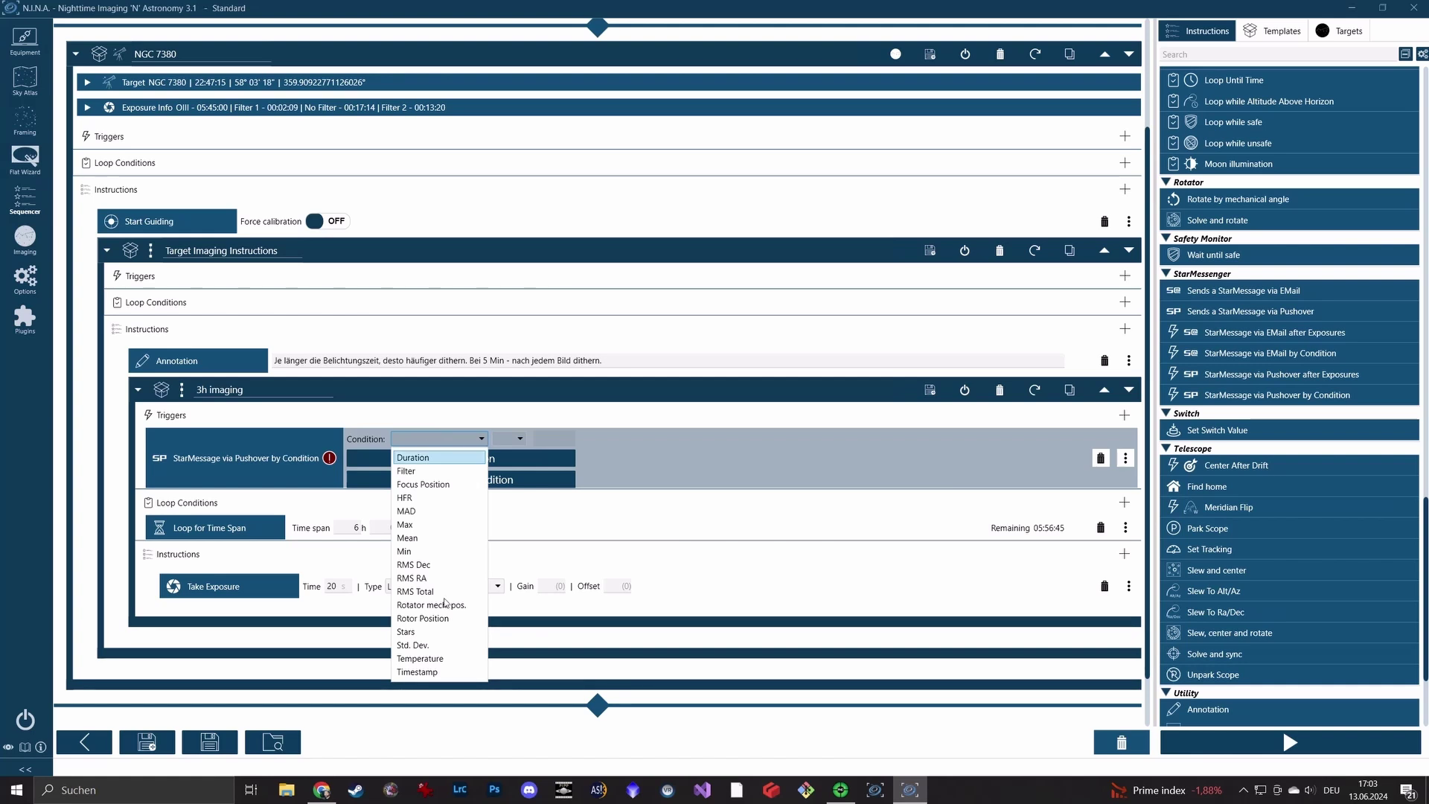
{"action": "left_click", "coordinate": [419, 672]}
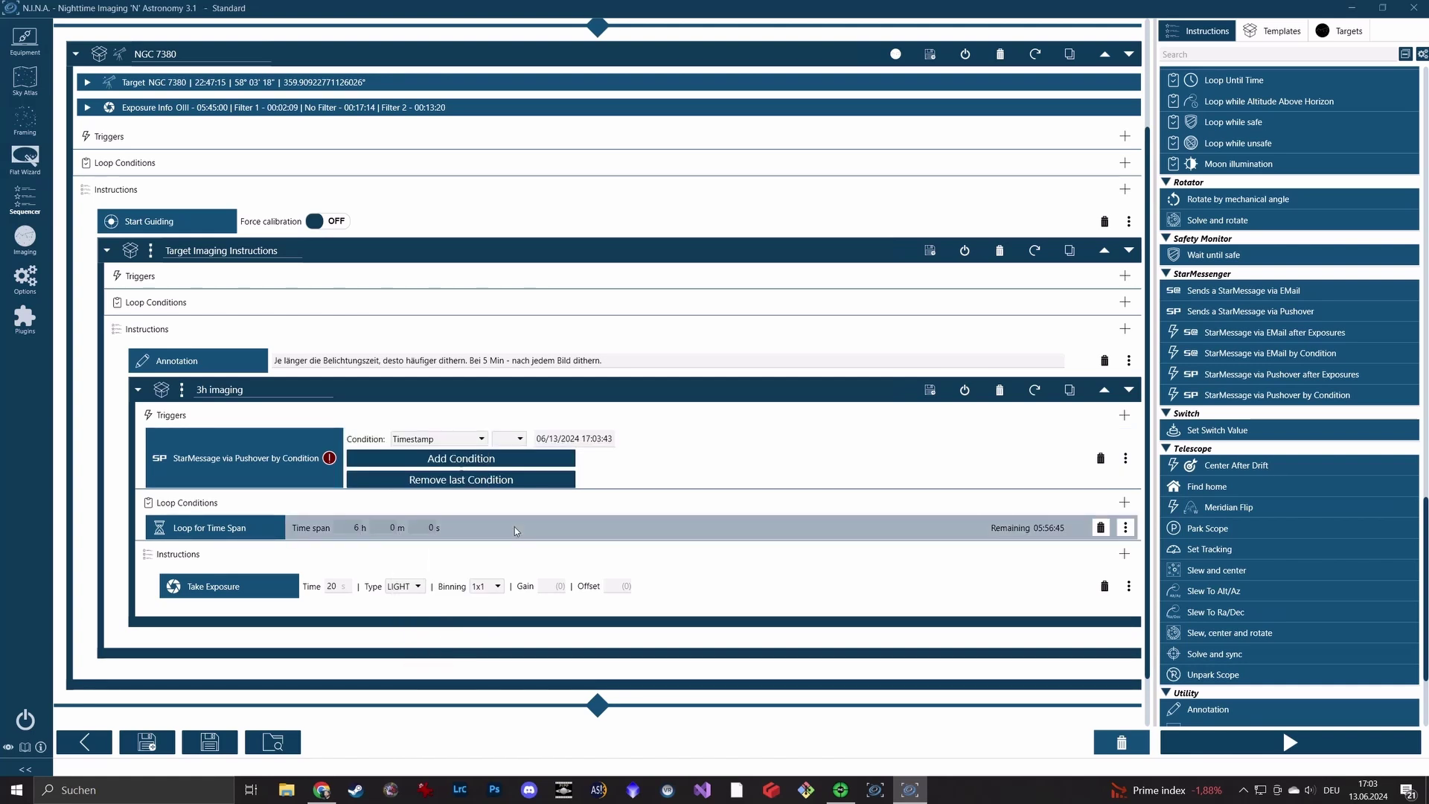
{"action": "left_click", "coordinate": [520, 438]}
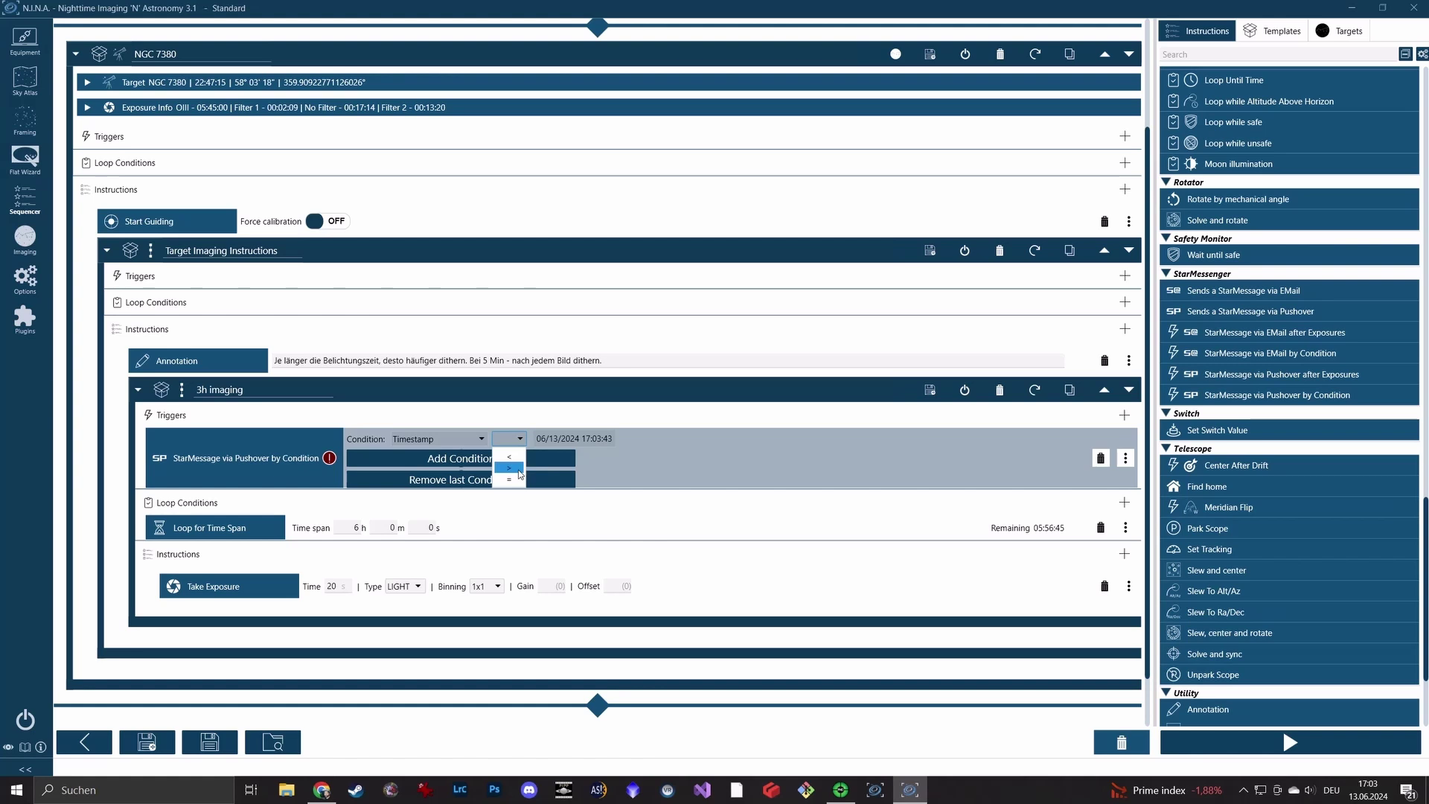
{"action": "left_click", "coordinate": [513, 469]}
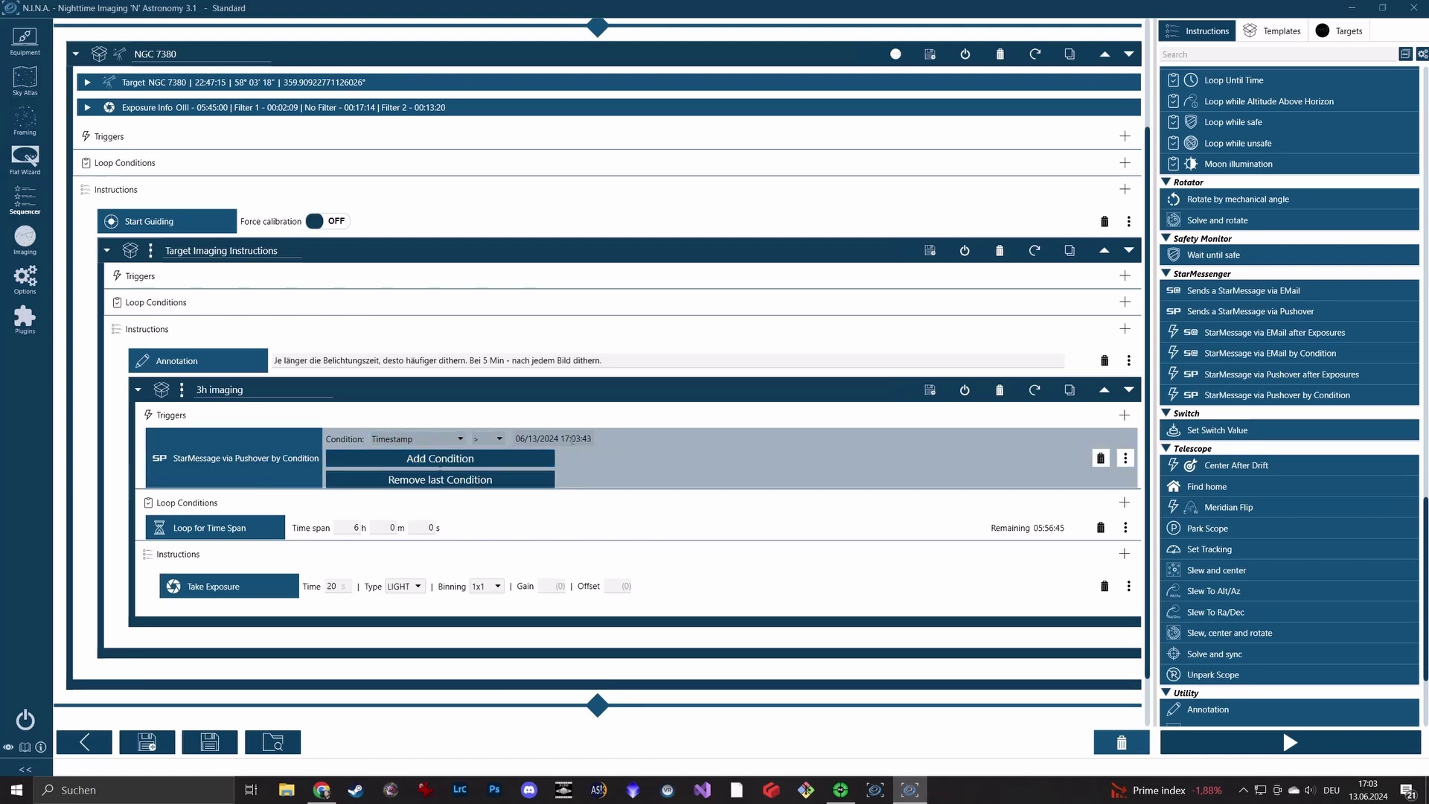
{"action": "left_click", "coordinate": [571, 439]}
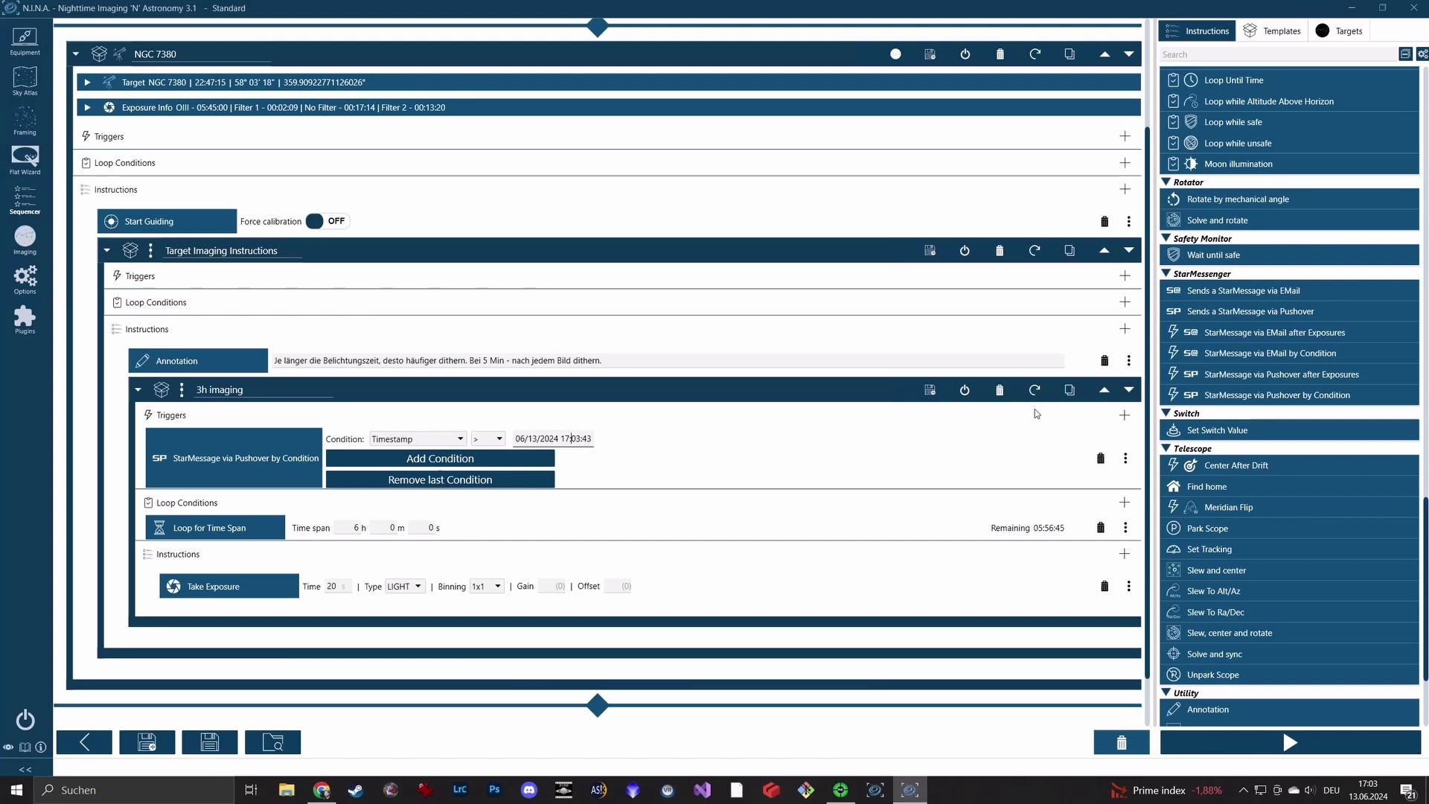
{"action": "left_click", "coordinate": [488, 438]}
{"action": "left_click", "coordinate": [488, 457]}
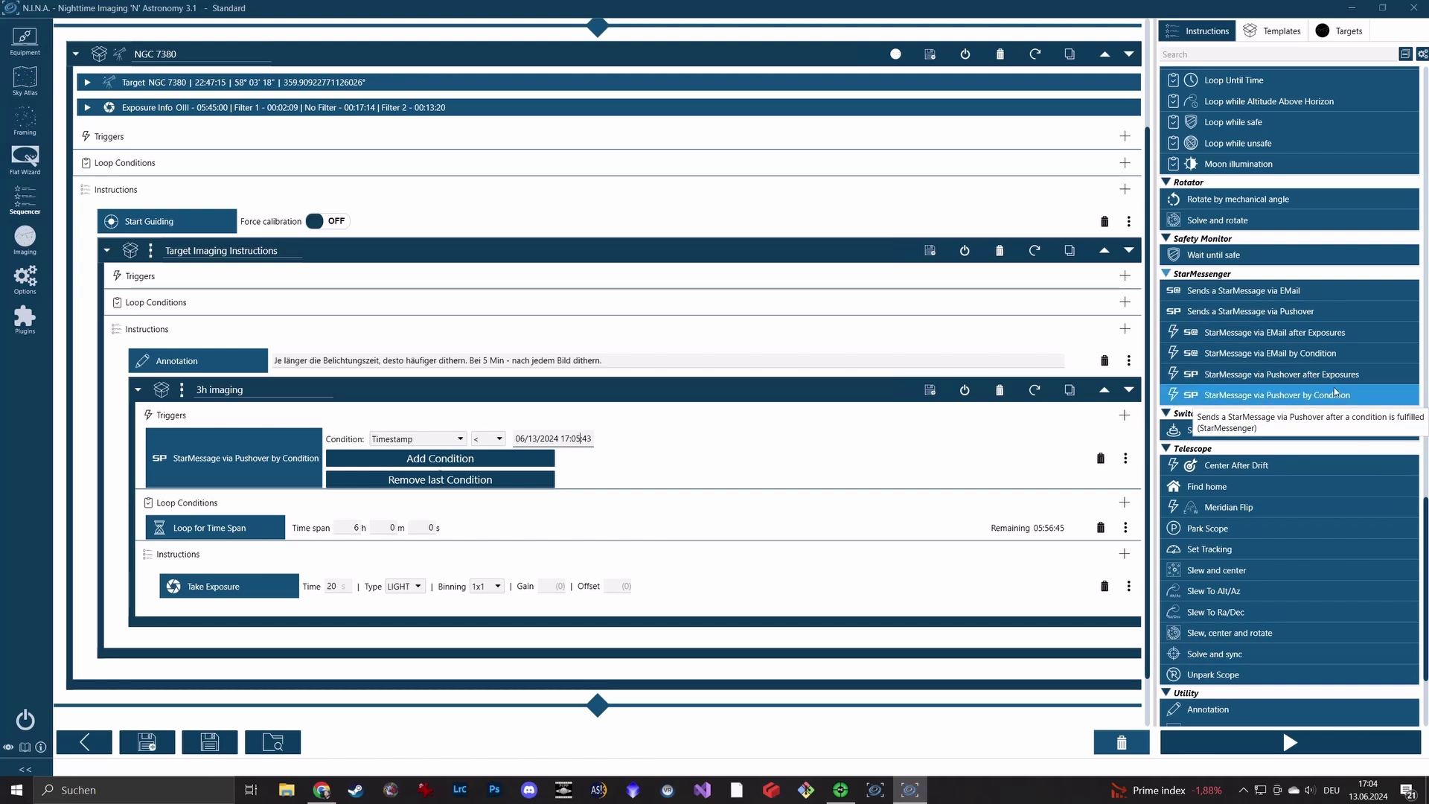
Add a StarMessage via EMail by Condition trigger to 3h imaging with the condition Timestamp > 06/13/2024 17:05:43
{"action": "left_click_drag", "start_coordinate": [1332, 354], "coordinate": [423, 488]}
{"action": "left_click", "coordinate": [417, 500]}
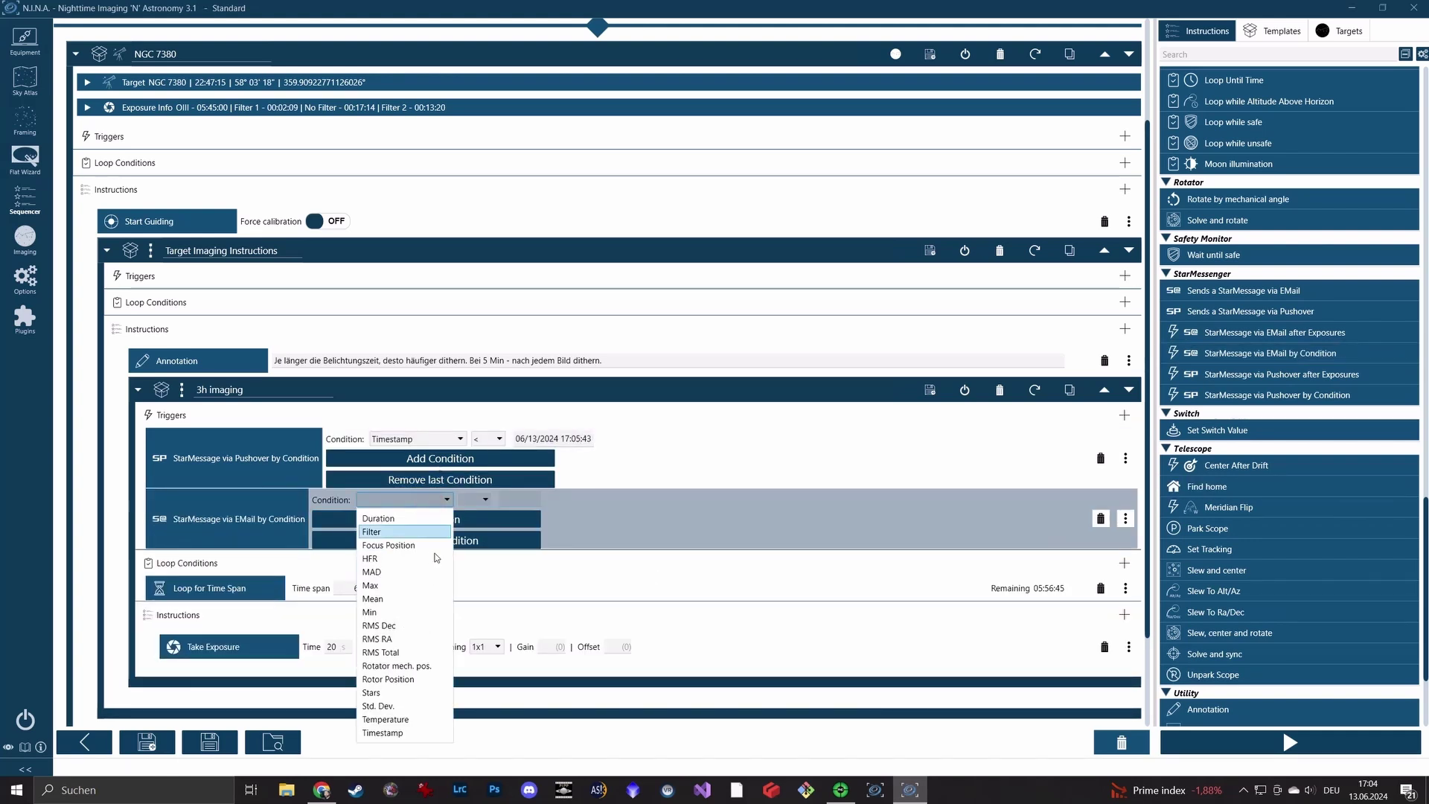
{"action": "left_click", "coordinate": [382, 732]}
{"action": "left_click", "coordinate": [475, 499]}
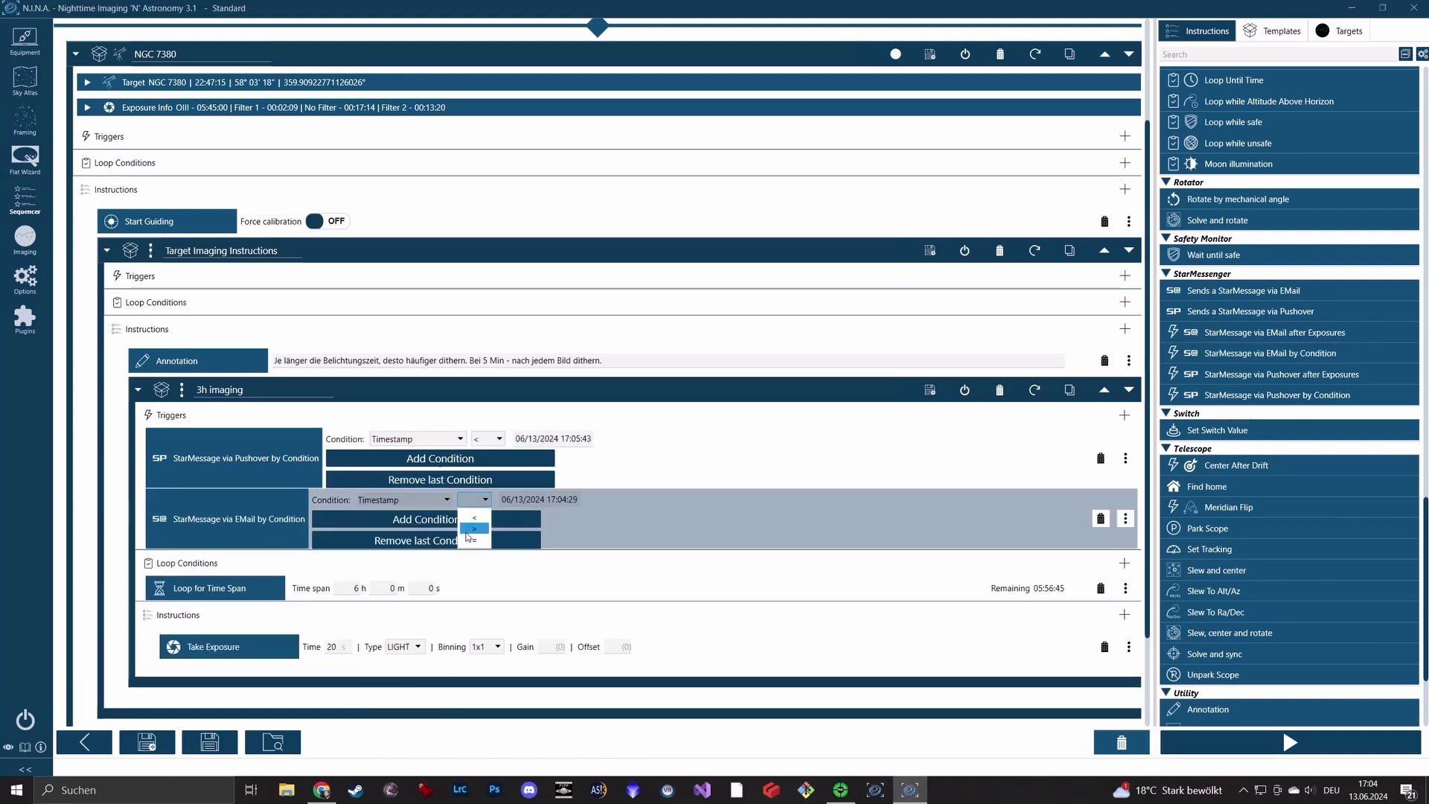
{"action": "left_click", "coordinate": [473, 528]}
{"action": "left_click", "coordinate": [560, 500]}
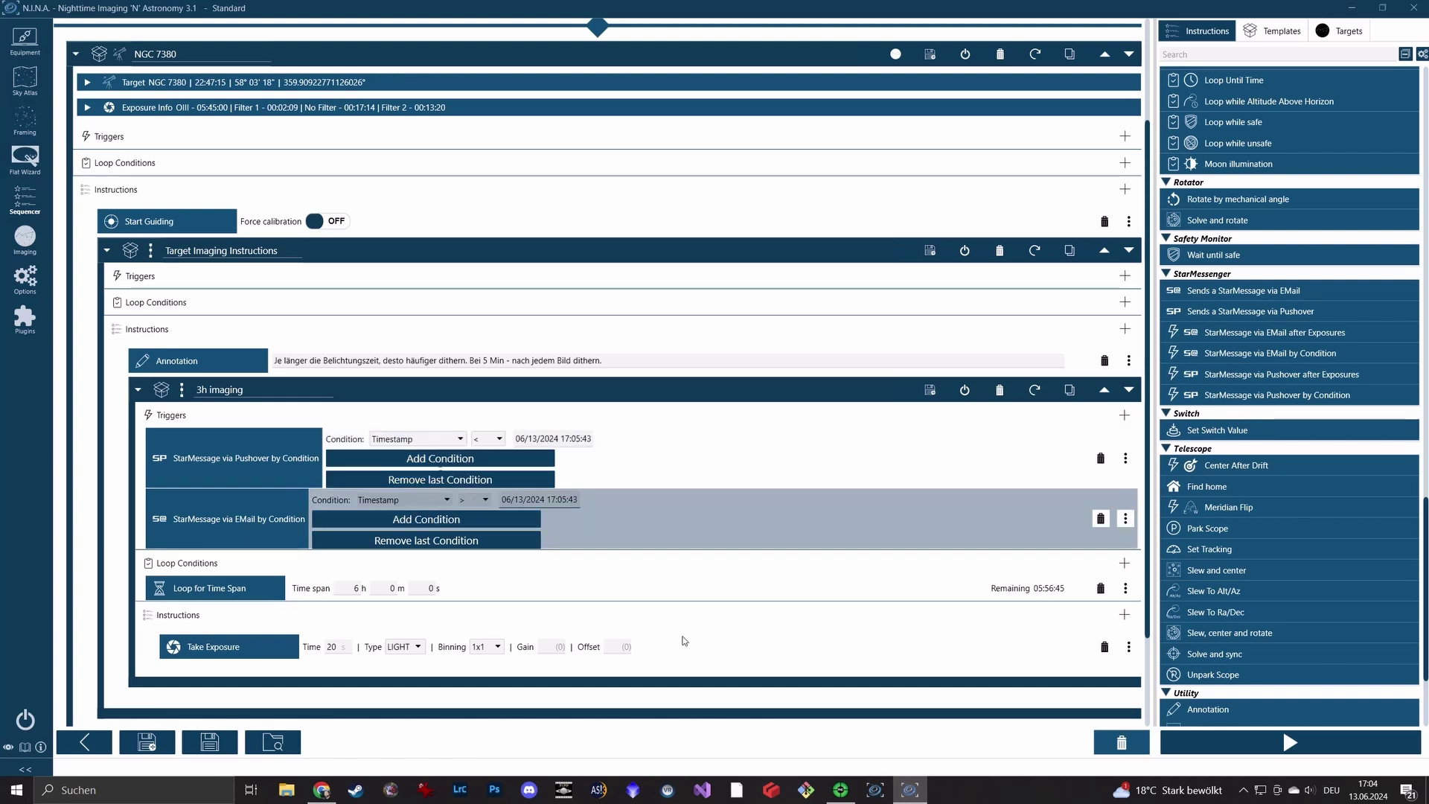
Start the sequence, and delete the old N.I.N.A. email from the Gmail inbox in Chrome
{"action": "left_click", "coordinate": [1289, 742]}
{"action": "left_click", "coordinate": [321, 789]}
{"action": "left_click", "coordinate": [303, 387]}
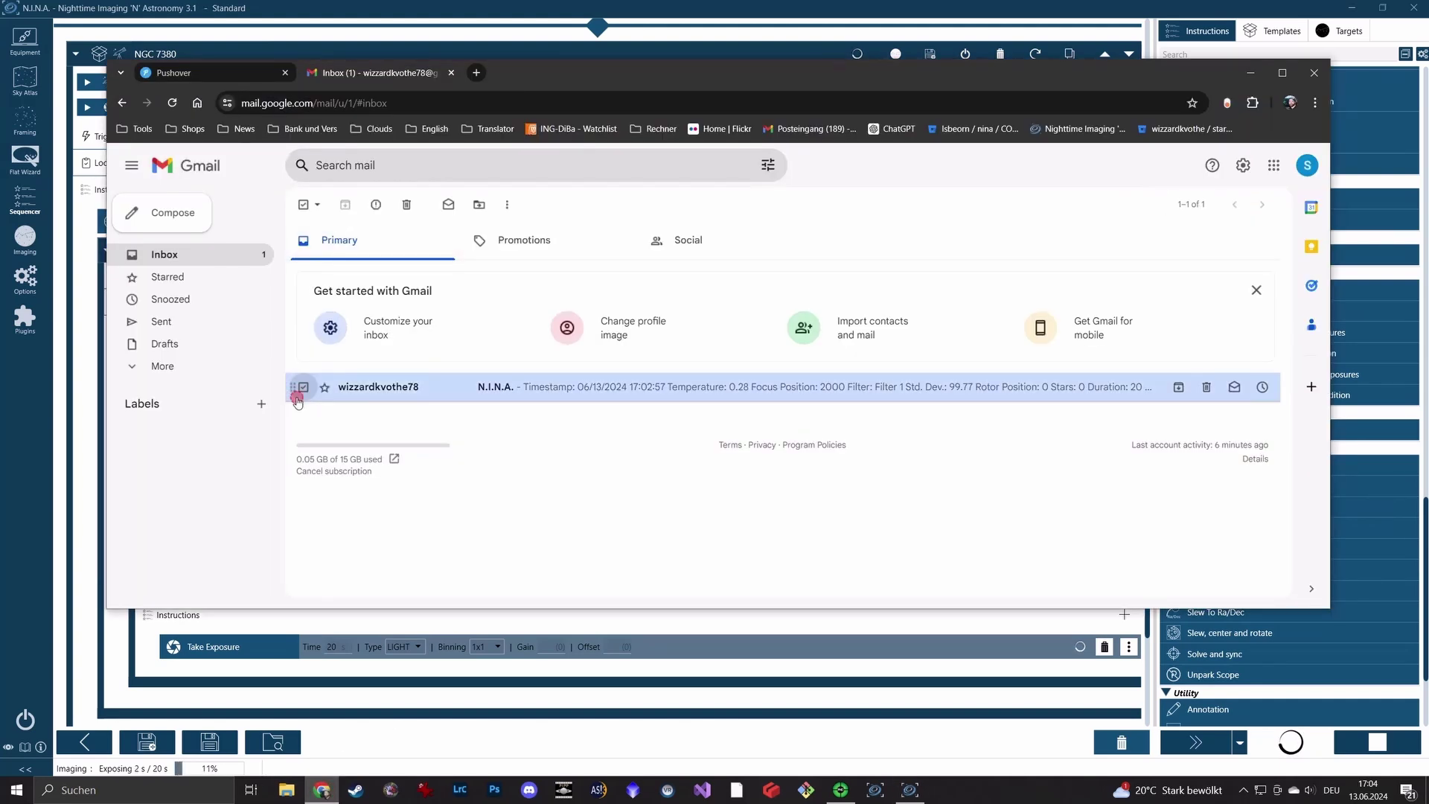
{"action": "left_click", "coordinate": [406, 205]}
Clear the earlier NINA messages from Pushover, and return to the running sequence in N.I.N.A
{"action": "left_click", "coordinate": [216, 74]}
{"action": "left_click", "coordinate": [304, 197]}
{"action": "left_click", "coordinate": [354, 198]}
{"action": "left_click", "coordinate": [1250, 72]}
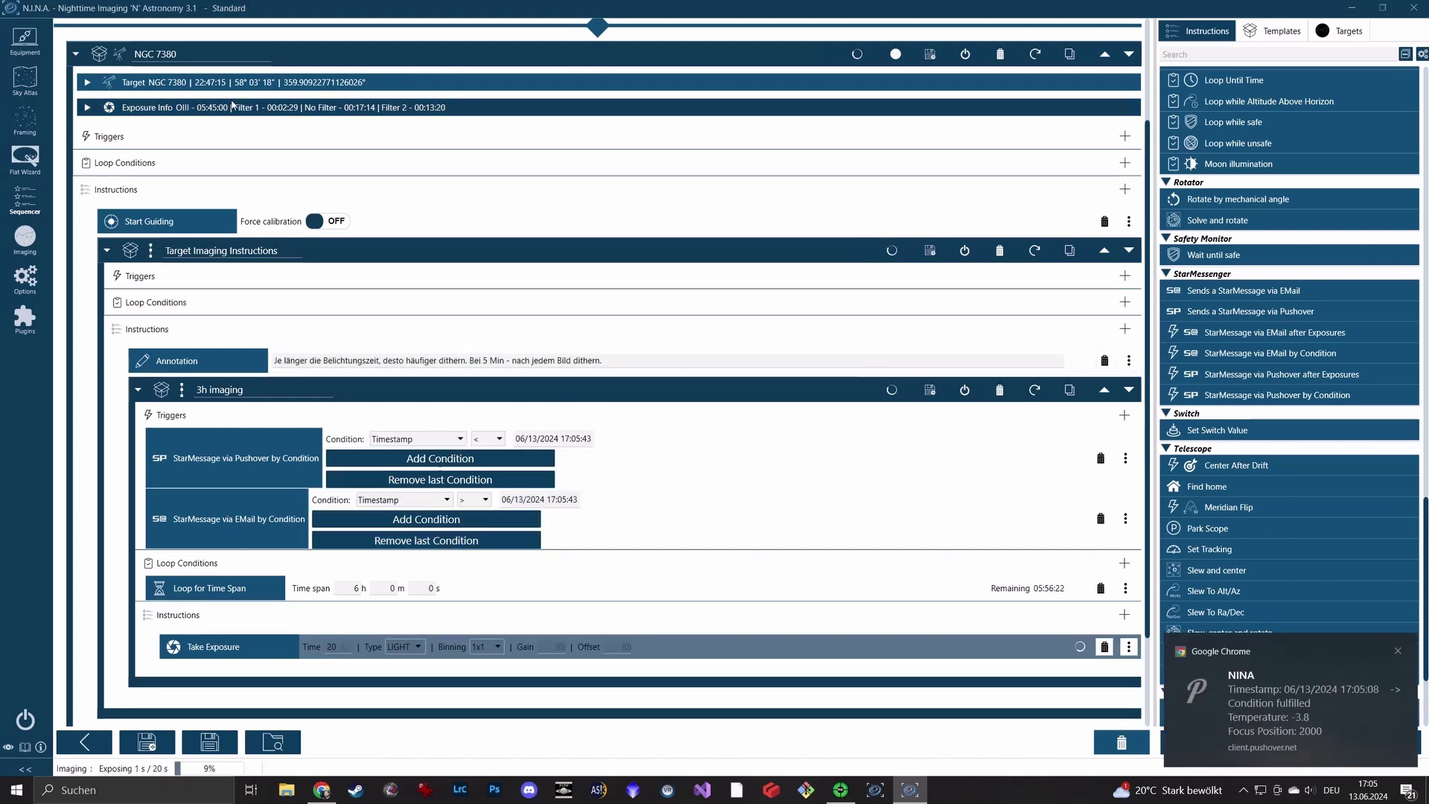
Check Pushover and the refreshed Gmail inbox in Chrome for the condition trigger's messages, and return to N.I.N.A
{"action": "left_click", "coordinate": [321, 789]}
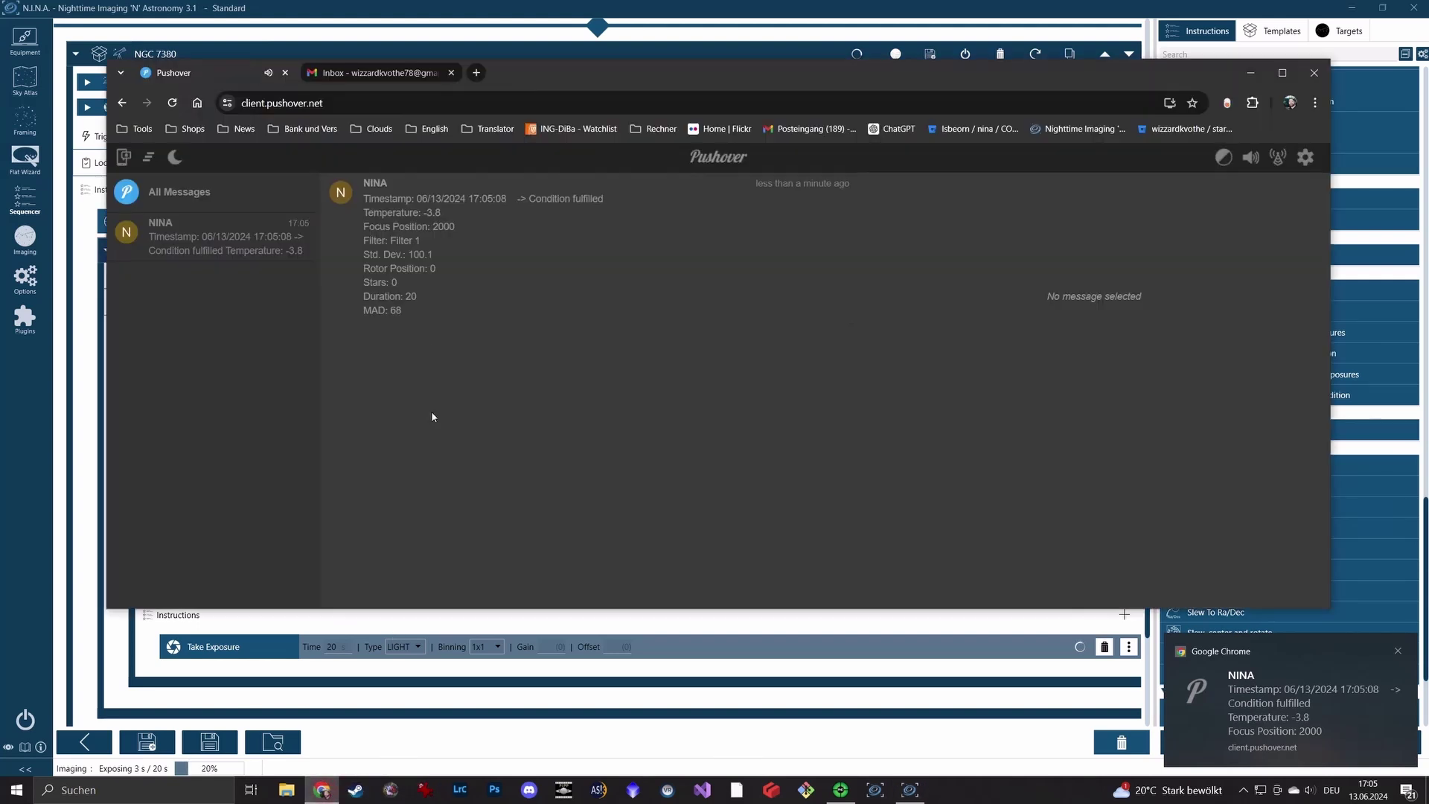
{"action": "left_click", "coordinate": [340, 75]}
{"action": "key", "text": "F5"}
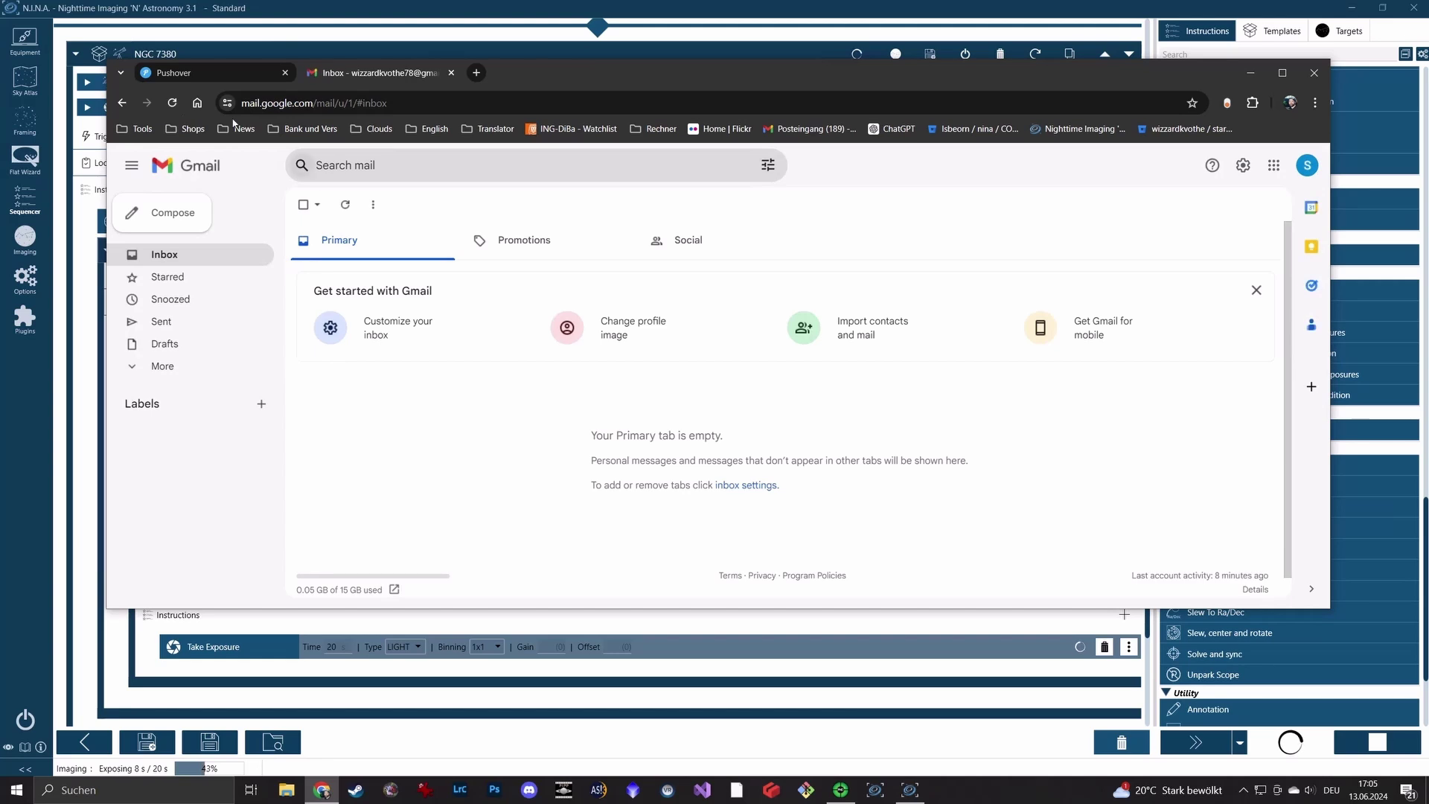
{"action": "left_click", "coordinate": [195, 74]}
{"action": "left_click", "coordinate": [1250, 72]}
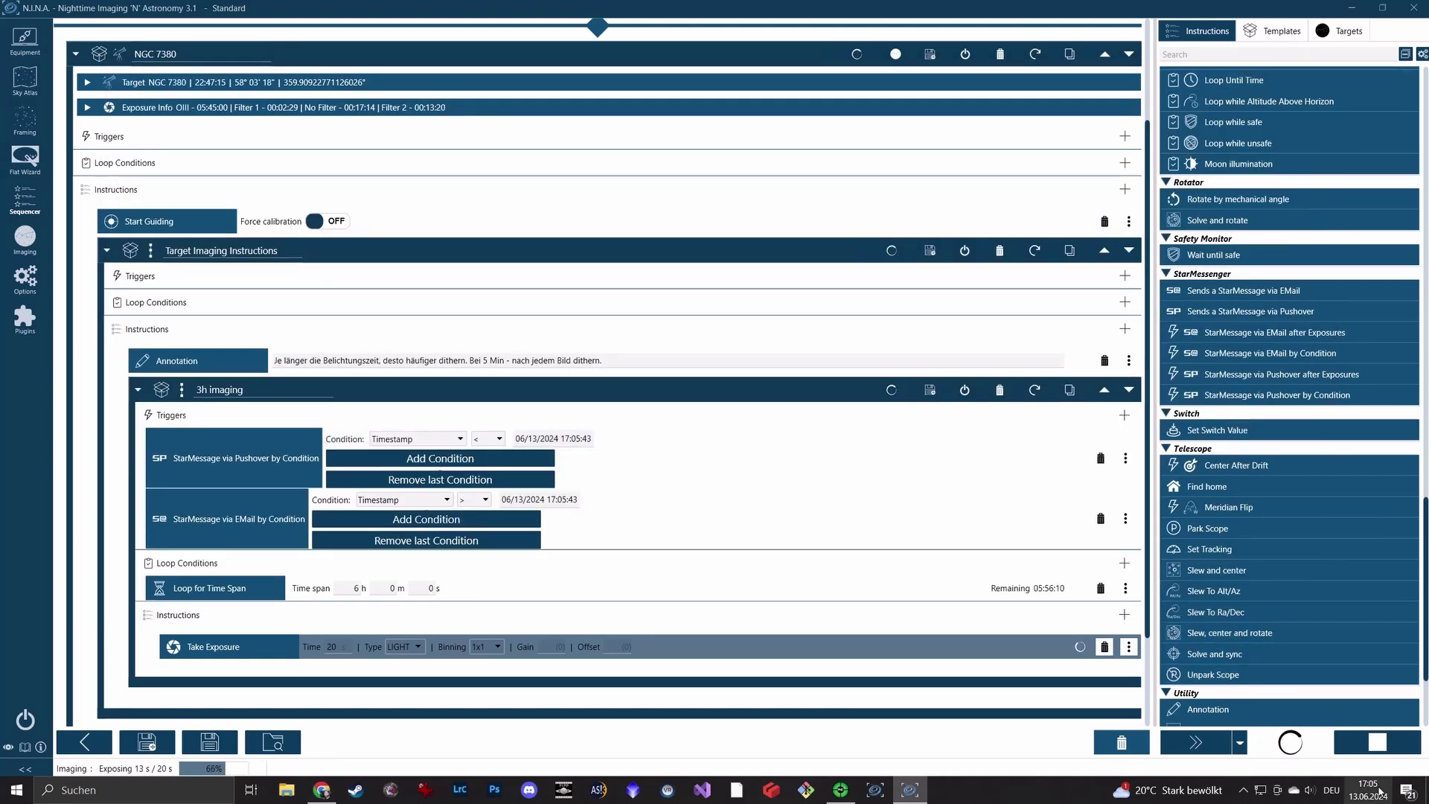
{"action": "mouse_move", "coordinate": [1378, 792]}
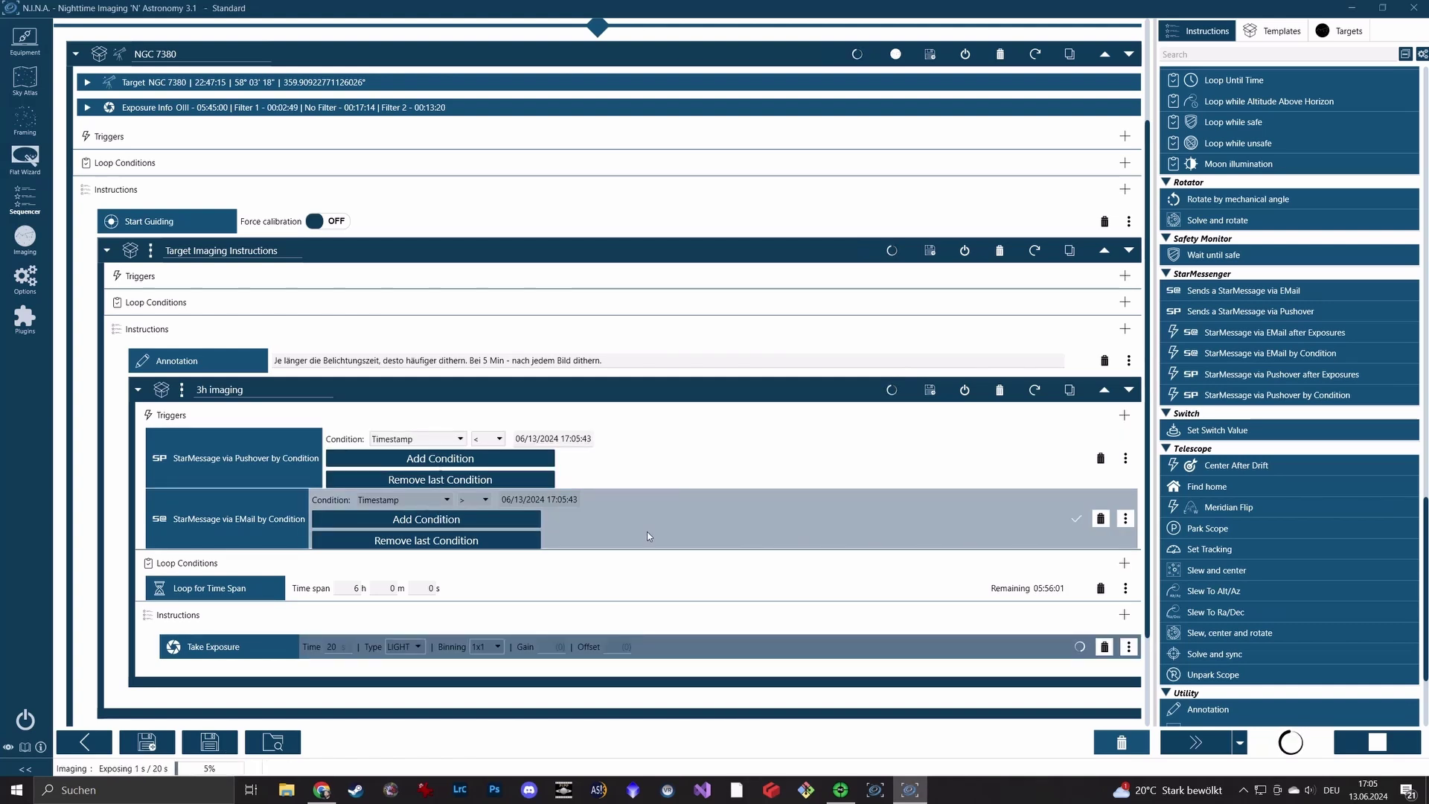
Recheck Pushover and the reloaded Gmail inbox in Chrome after the next exposure, and go back to the running sequence in N.I.N.A
{"action": "left_click", "coordinate": [321, 790]}
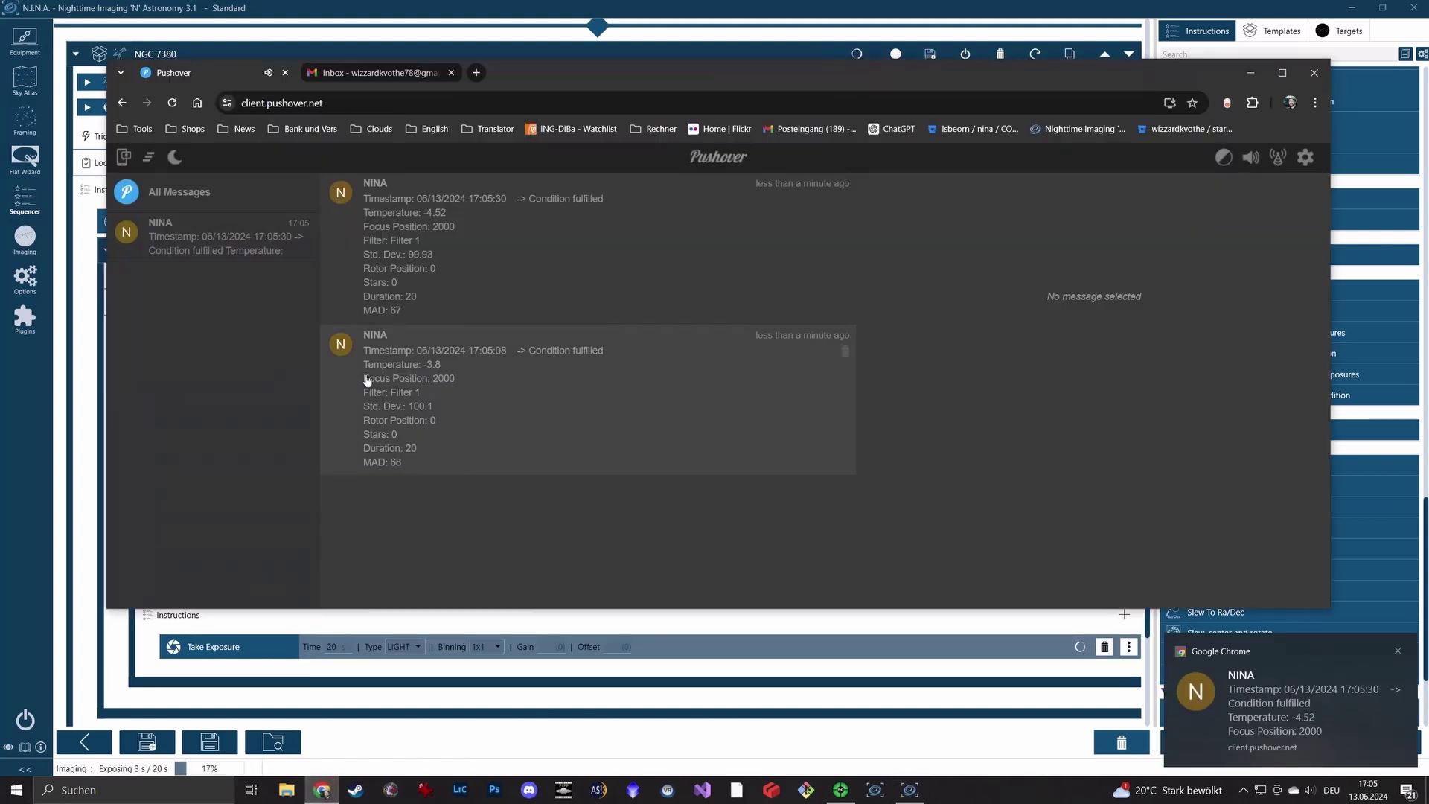
{"action": "left_click", "coordinate": [373, 72]}
{"action": "left_click", "coordinate": [174, 102]}
{"action": "left_click", "coordinate": [1250, 72]}
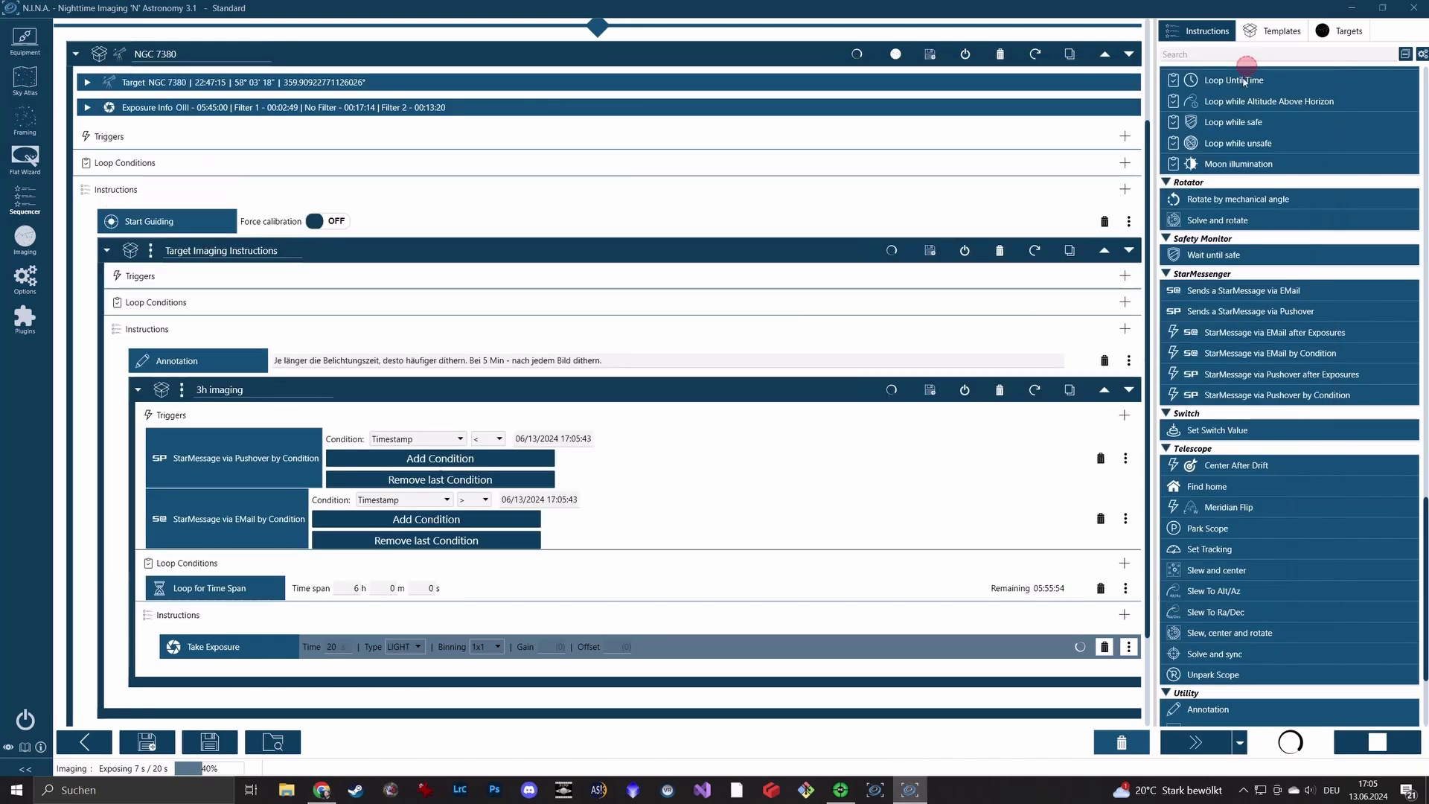
{"action": "left_click", "coordinate": [321, 790]}
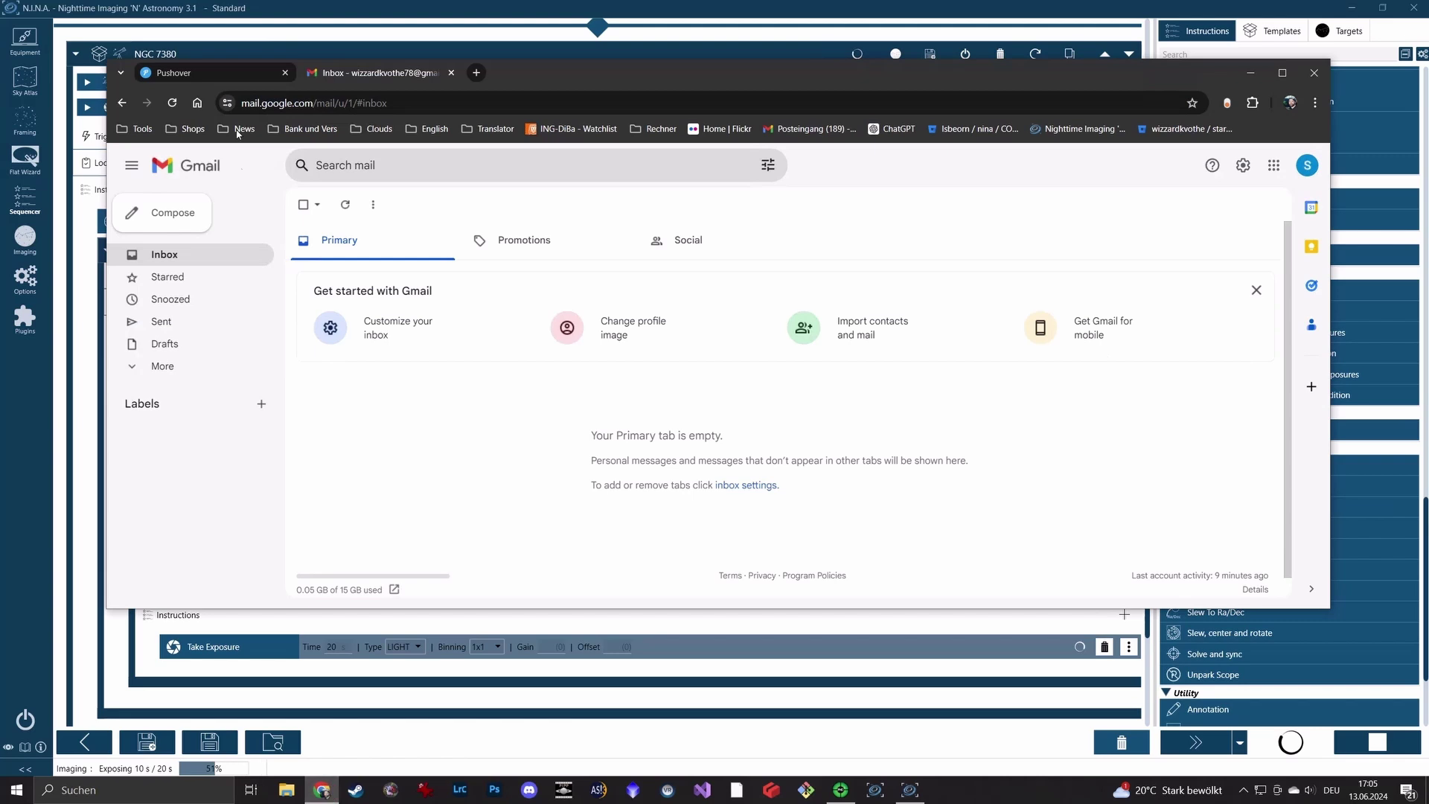
{"action": "left_click", "coordinate": [201, 73]}
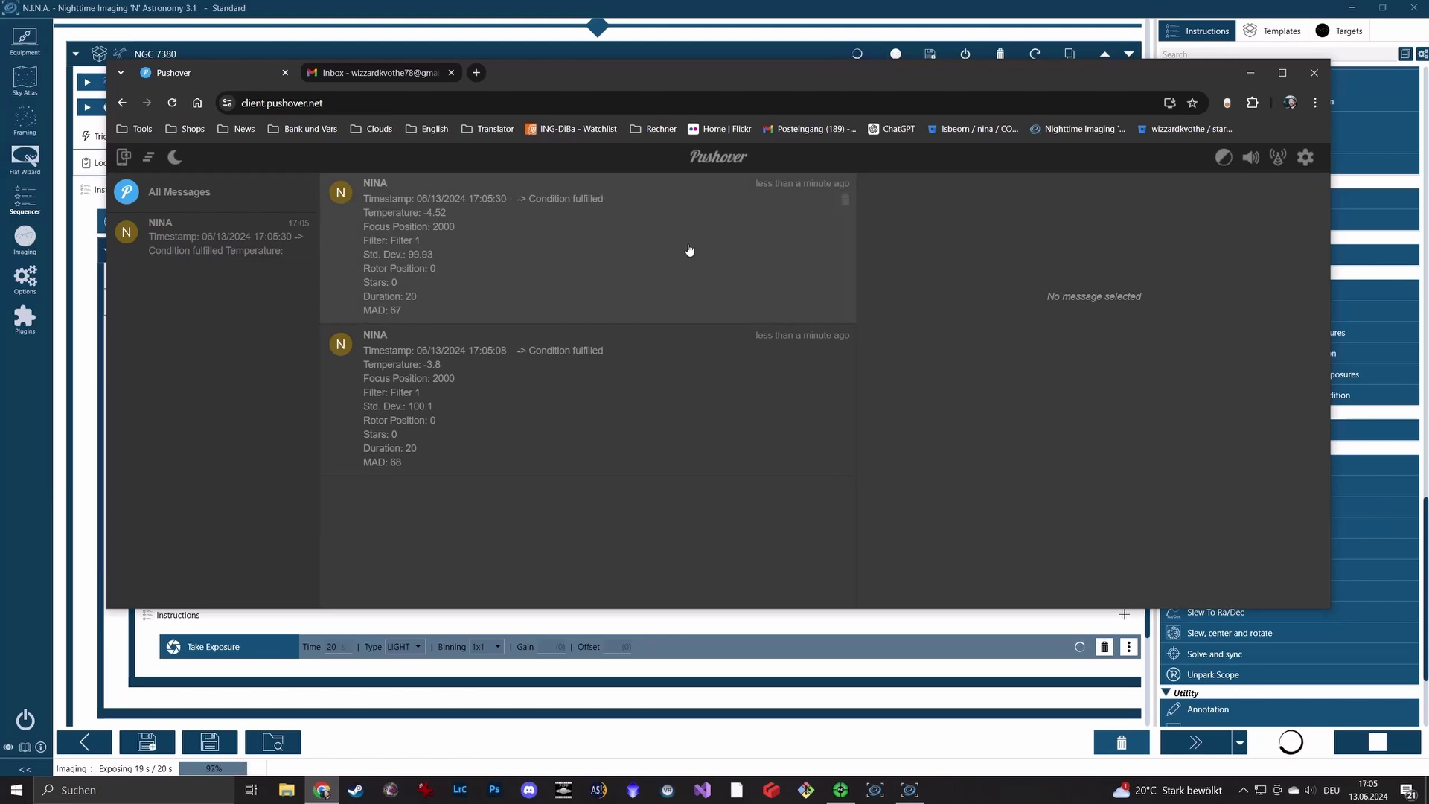
{"action": "left_click", "coordinate": [1250, 73]}
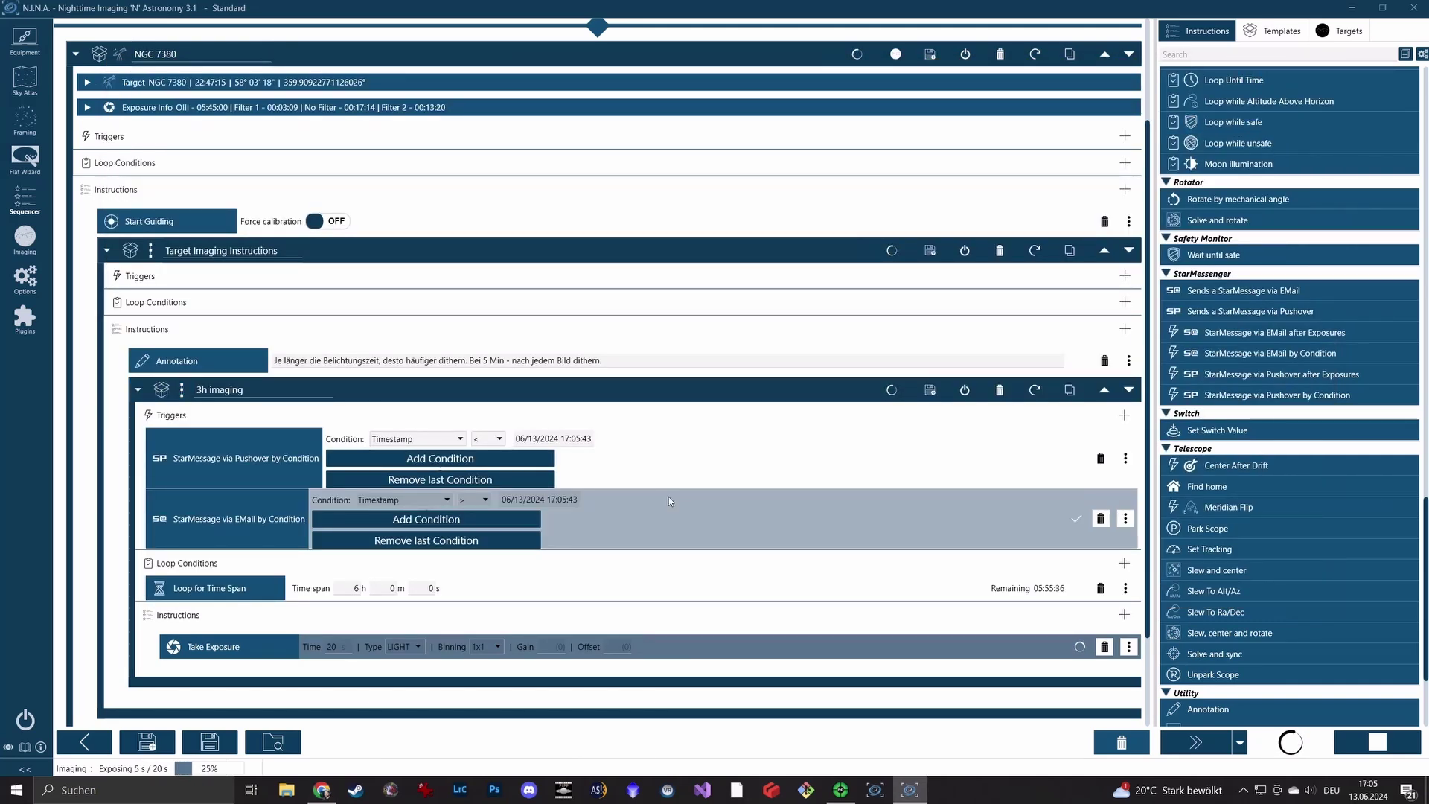
Look in the Gmail inbox in Chrome for the message from the email condition trigger, and return to N.I.N.A
{"action": "left_click", "coordinate": [328, 793]}
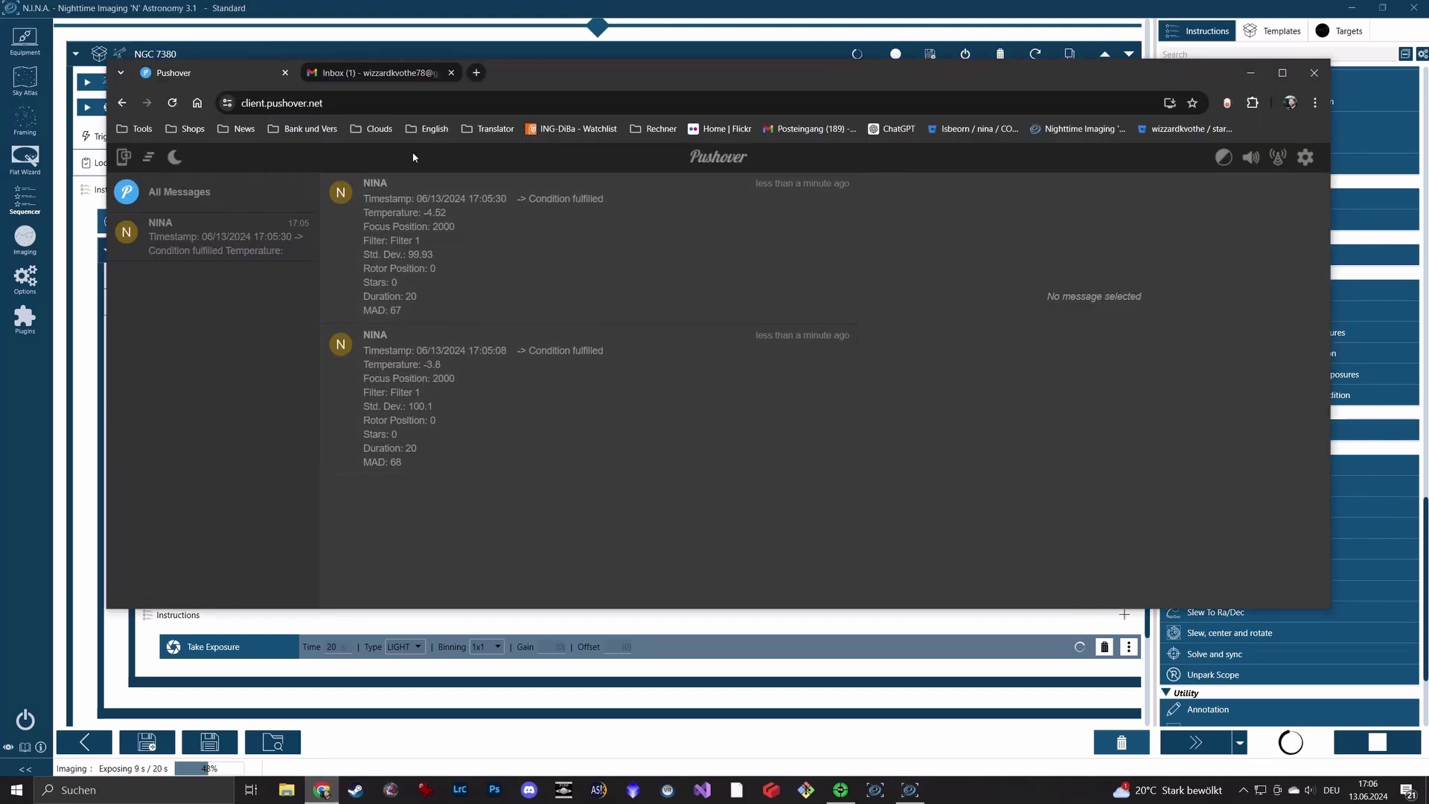
{"action": "left_click", "coordinate": [417, 72]}
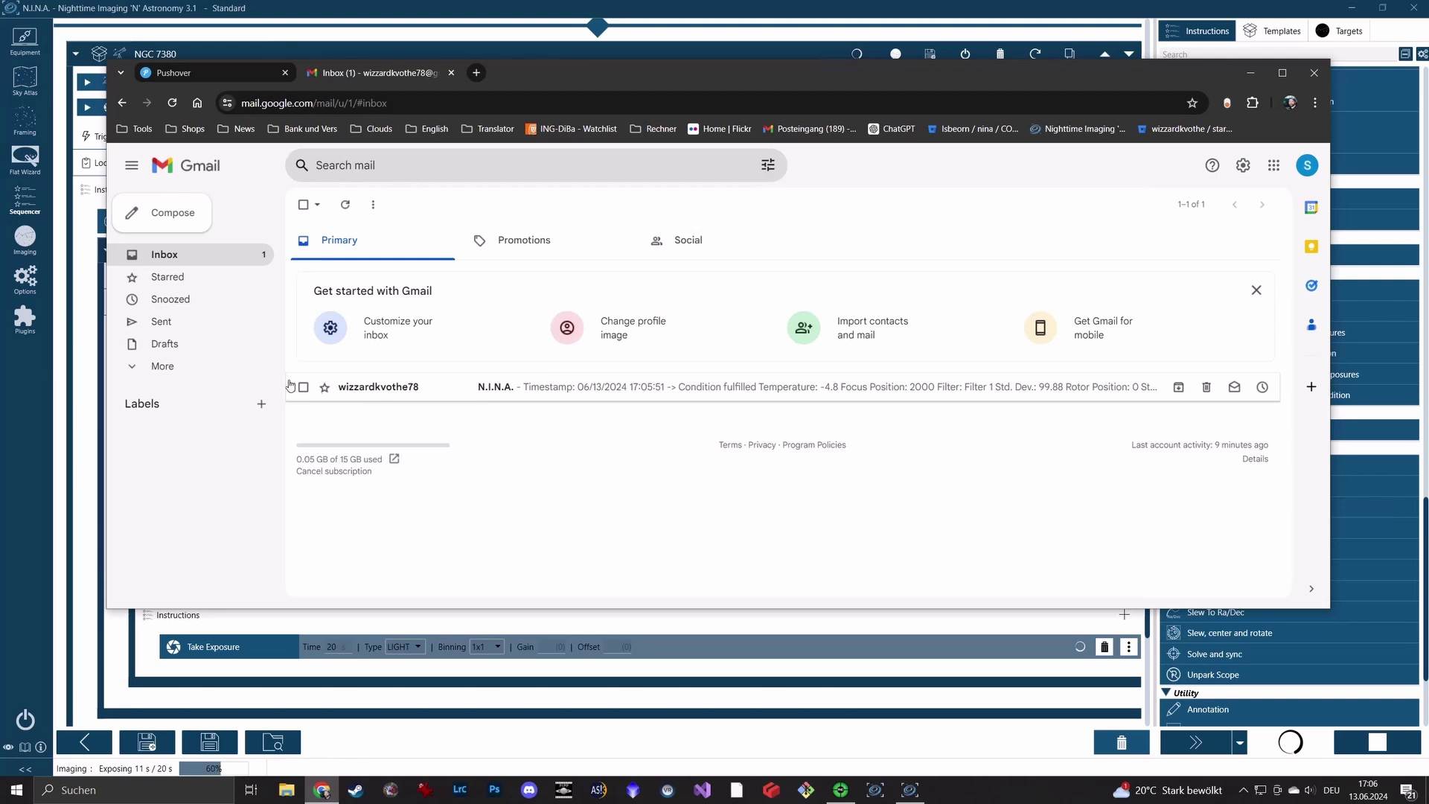
{"action": "left_click", "coordinate": [1250, 72]}
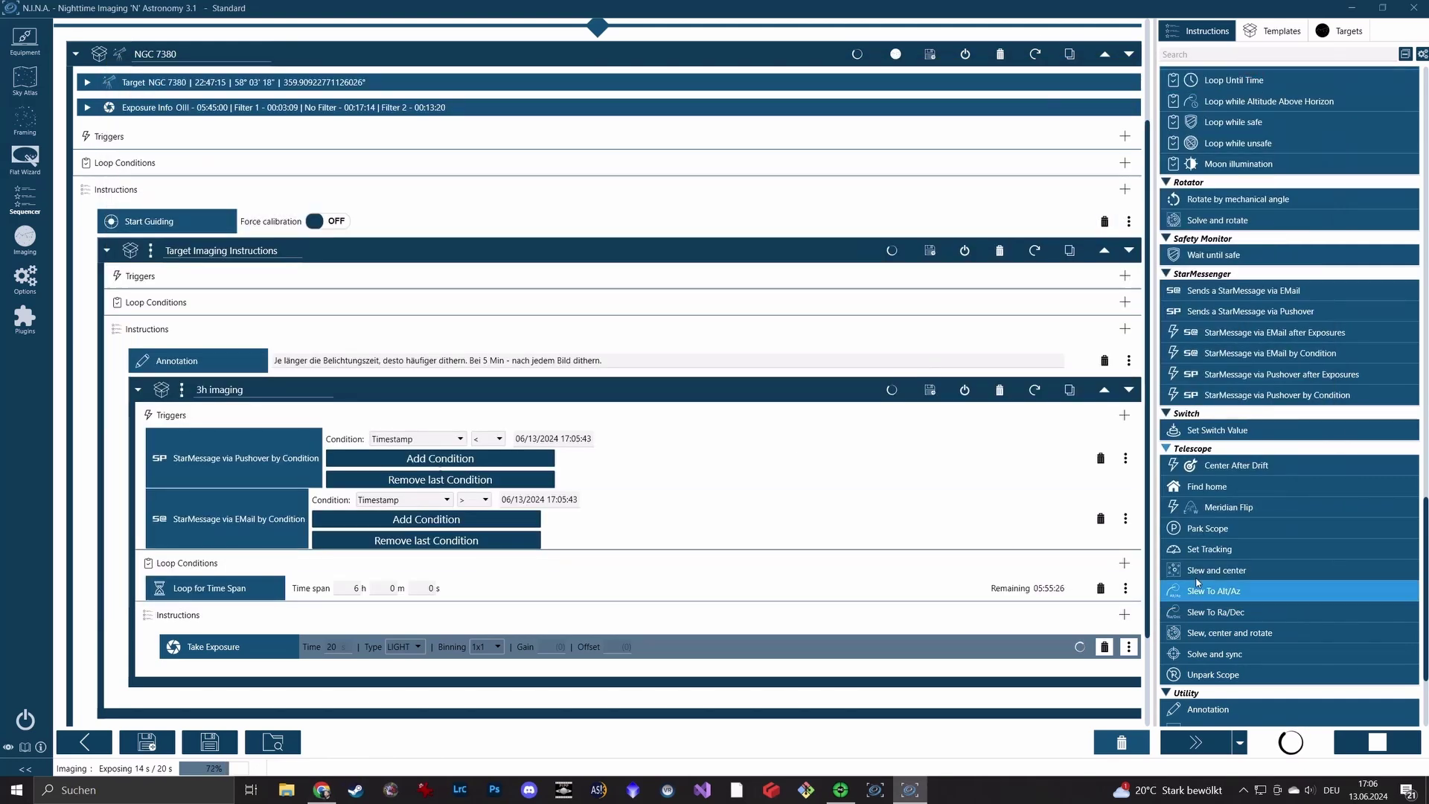
Stop the sequence, and delete both the email and Pushover condition triggers from 3h imaging
{"action": "left_click", "coordinate": [1376, 742]}
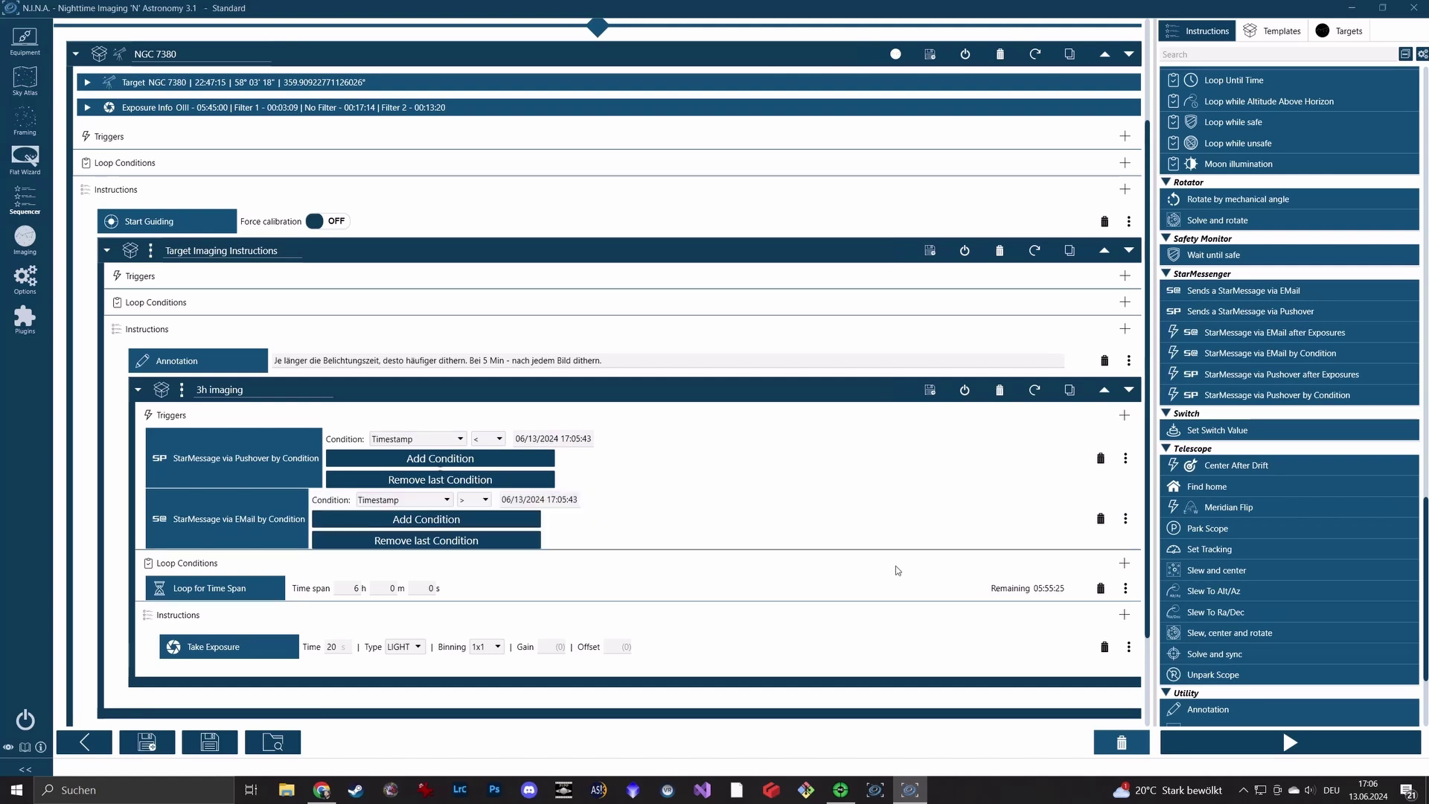
{"action": "left_click", "coordinate": [1101, 519]}
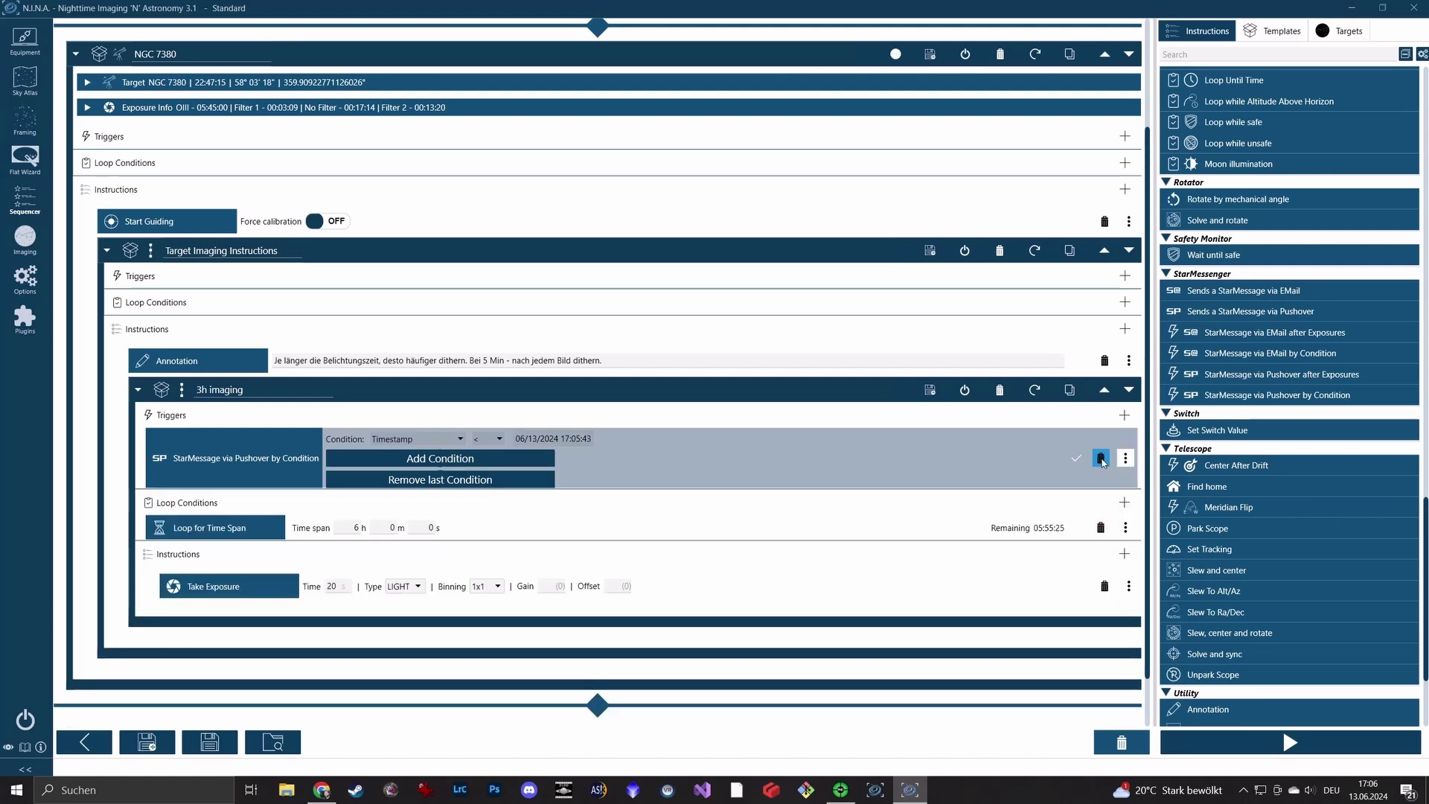
{"action": "left_click", "coordinate": [1101, 457]}
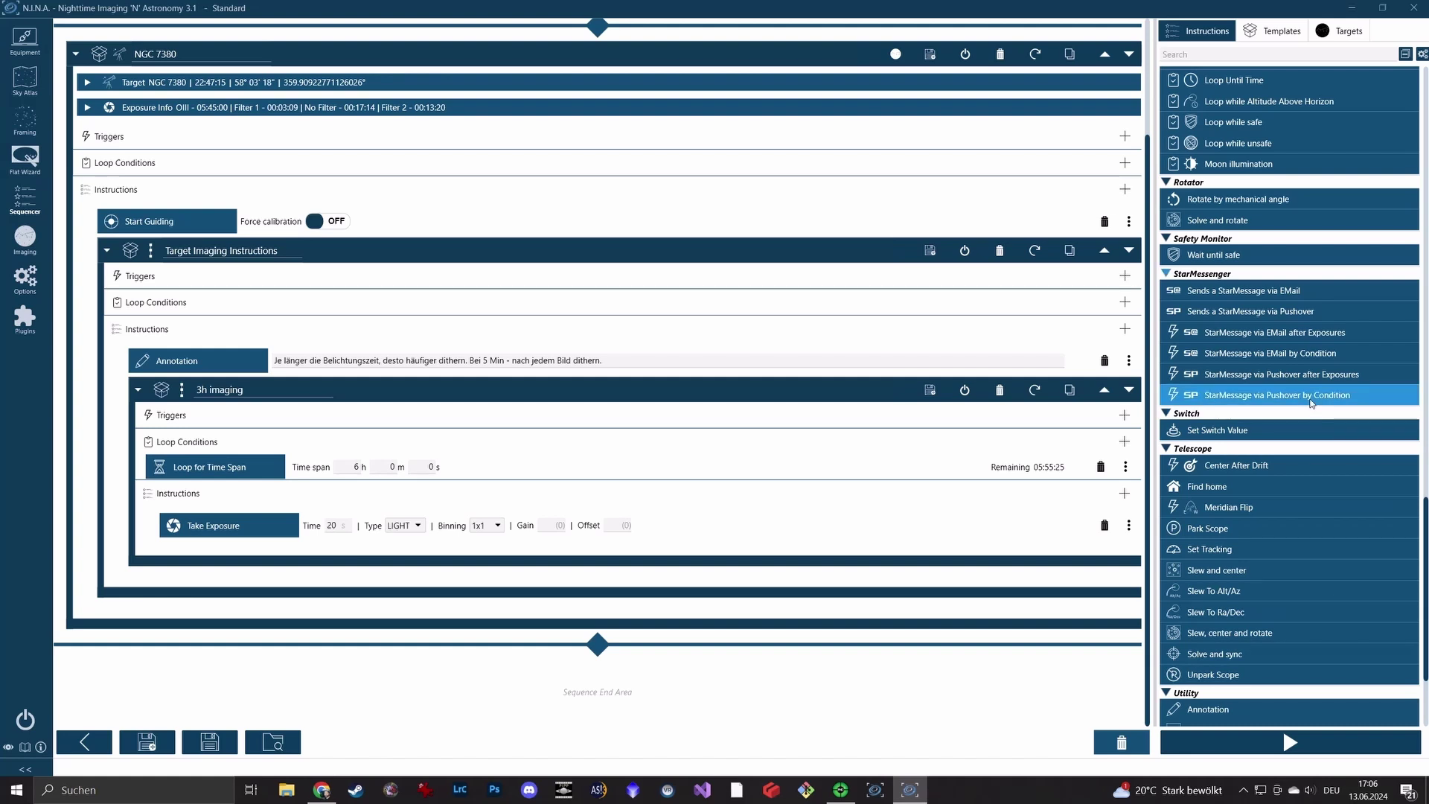
Add a StarMessage via Pushover by Condition trigger to 3h imaging with the condition RMS Total > 0.5
{"action": "left_click_drag", "start_coordinate": [1309, 397], "coordinate": [361, 418]}
{"action": "left_click", "coordinate": [458, 441]}
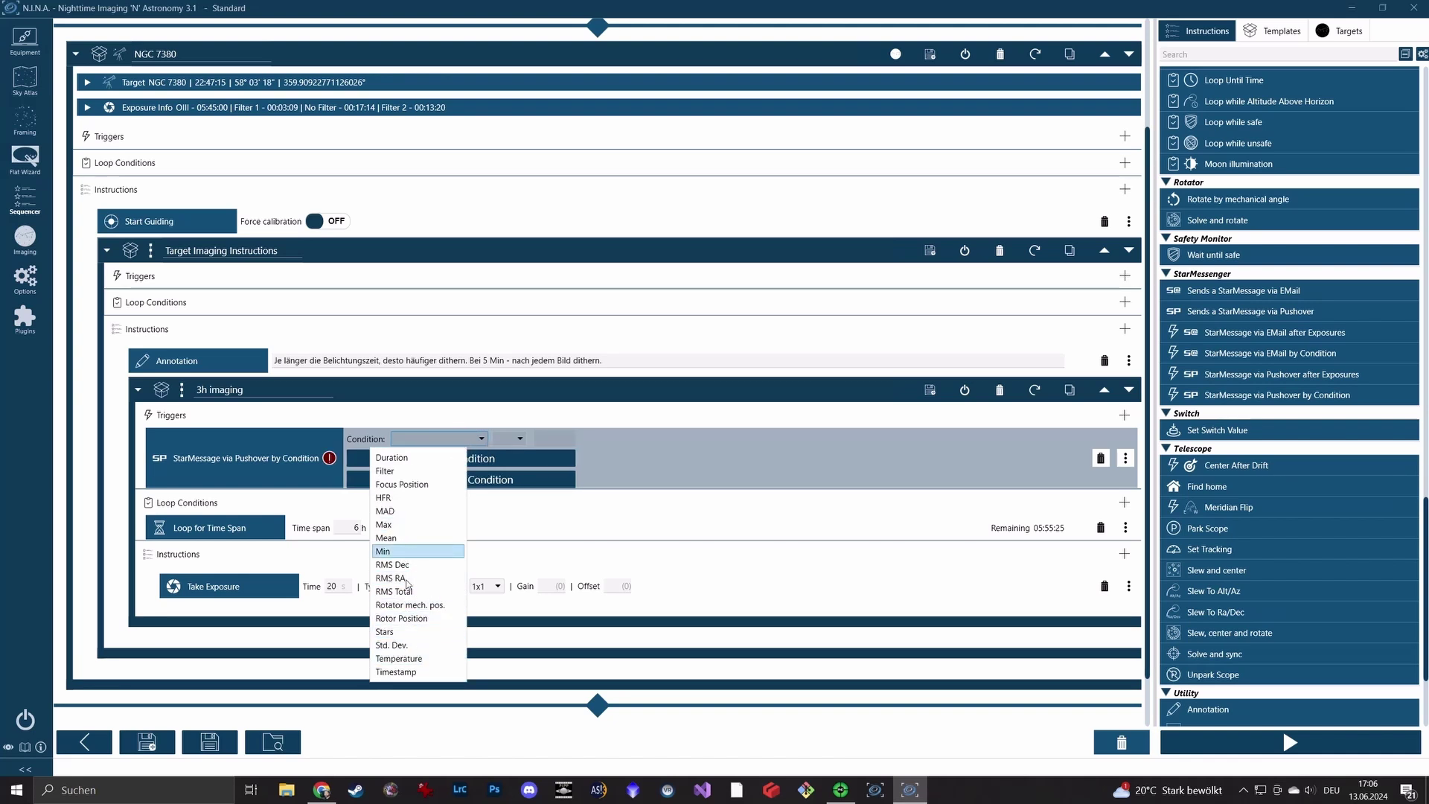
{"action": "left_click", "coordinate": [410, 593]}
{"action": "left_click", "coordinate": [520, 438]}
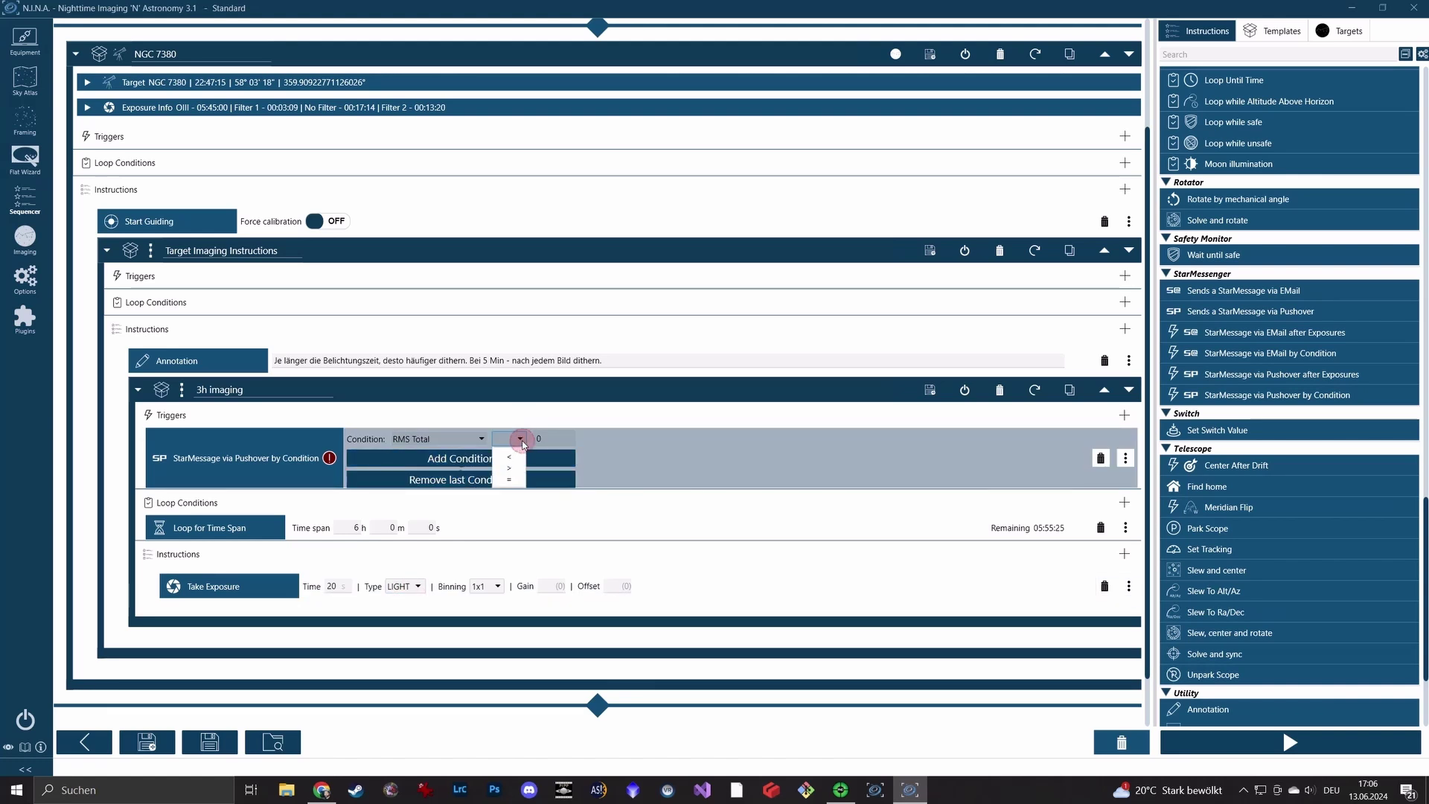
{"action": "left_click", "coordinate": [510, 467]}
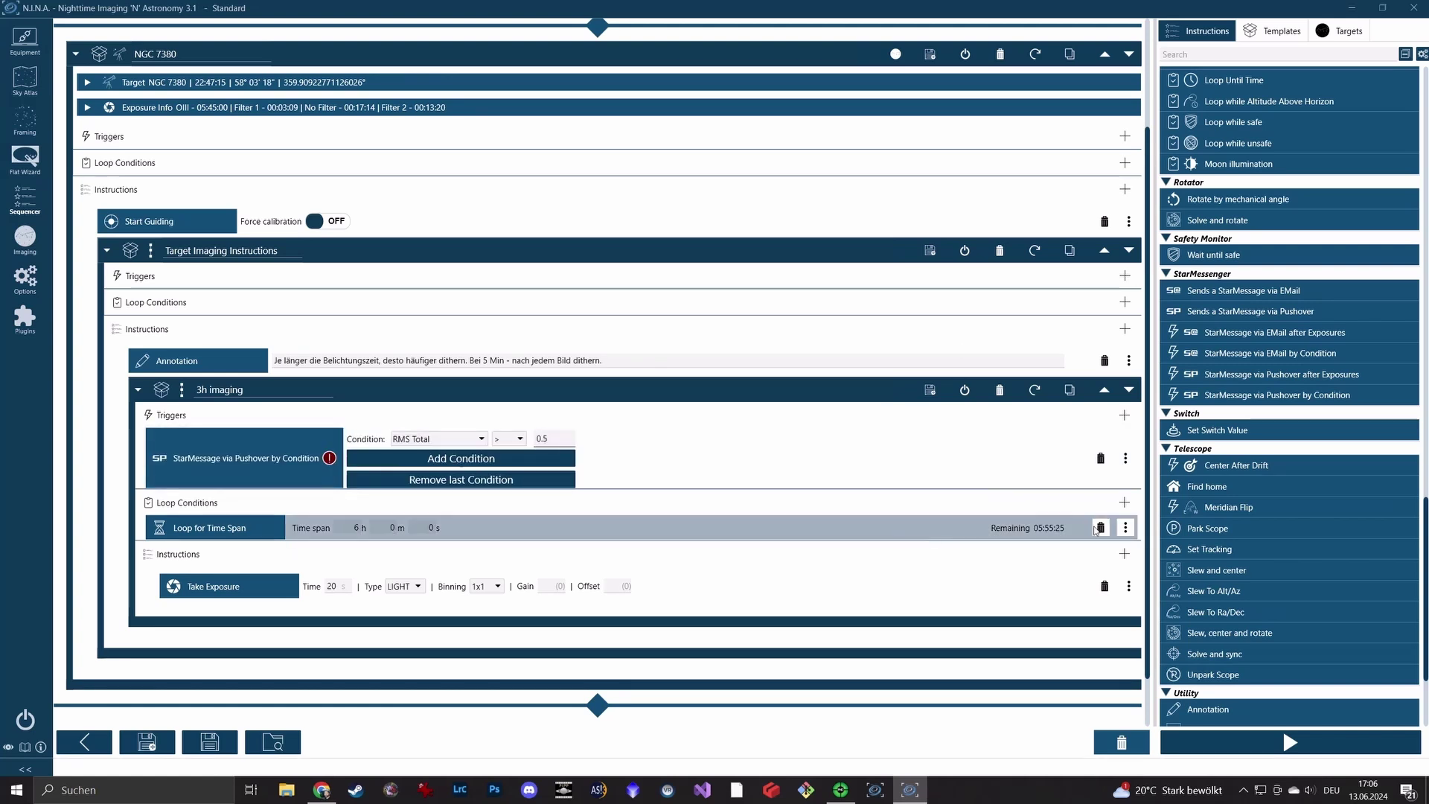
Add a second condition row to the Pushover trigger, and change the first condition to RMS Total < 0.4
{"action": "left_click", "coordinate": [527, 467]}
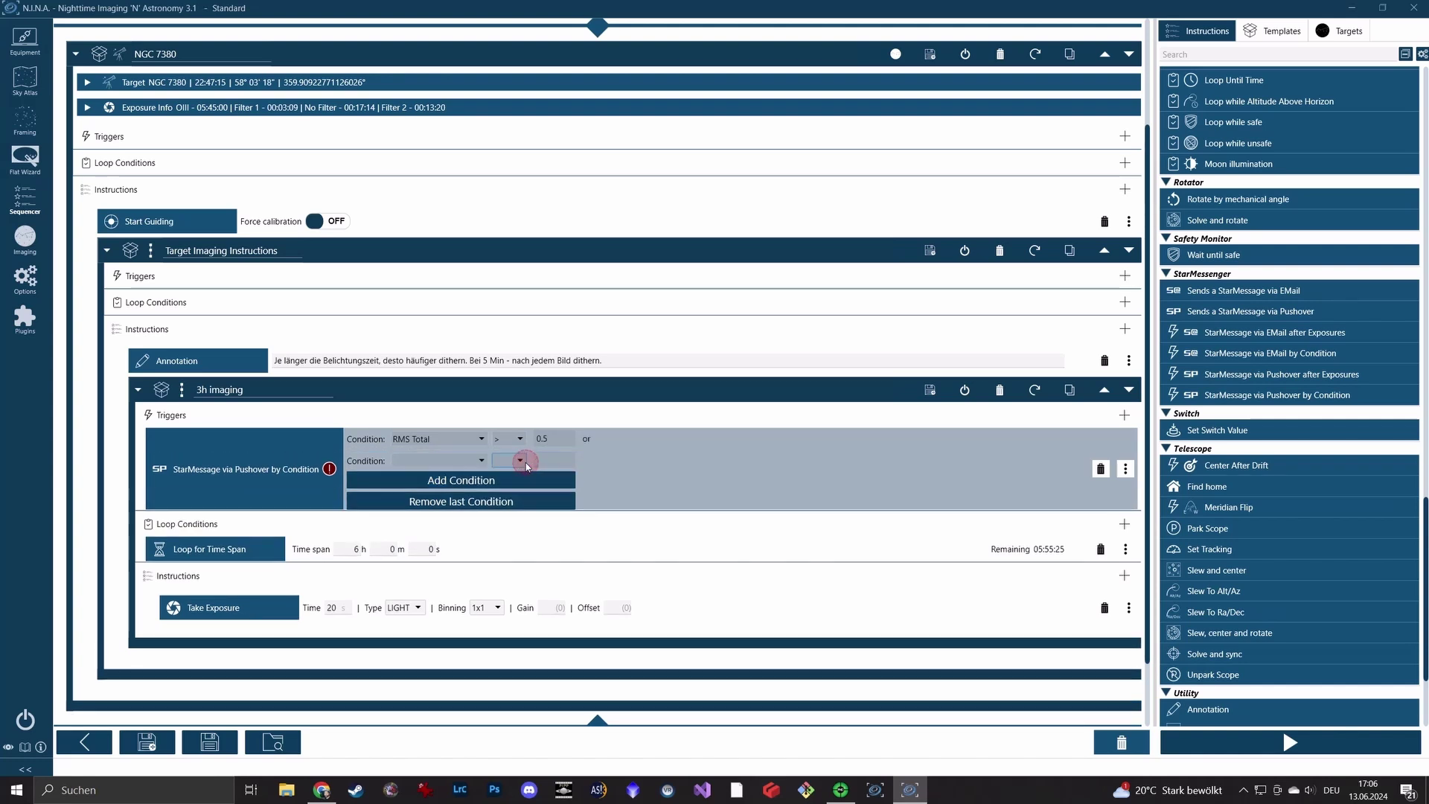
{"action": "left_click", "coordinate": [482, 462]}
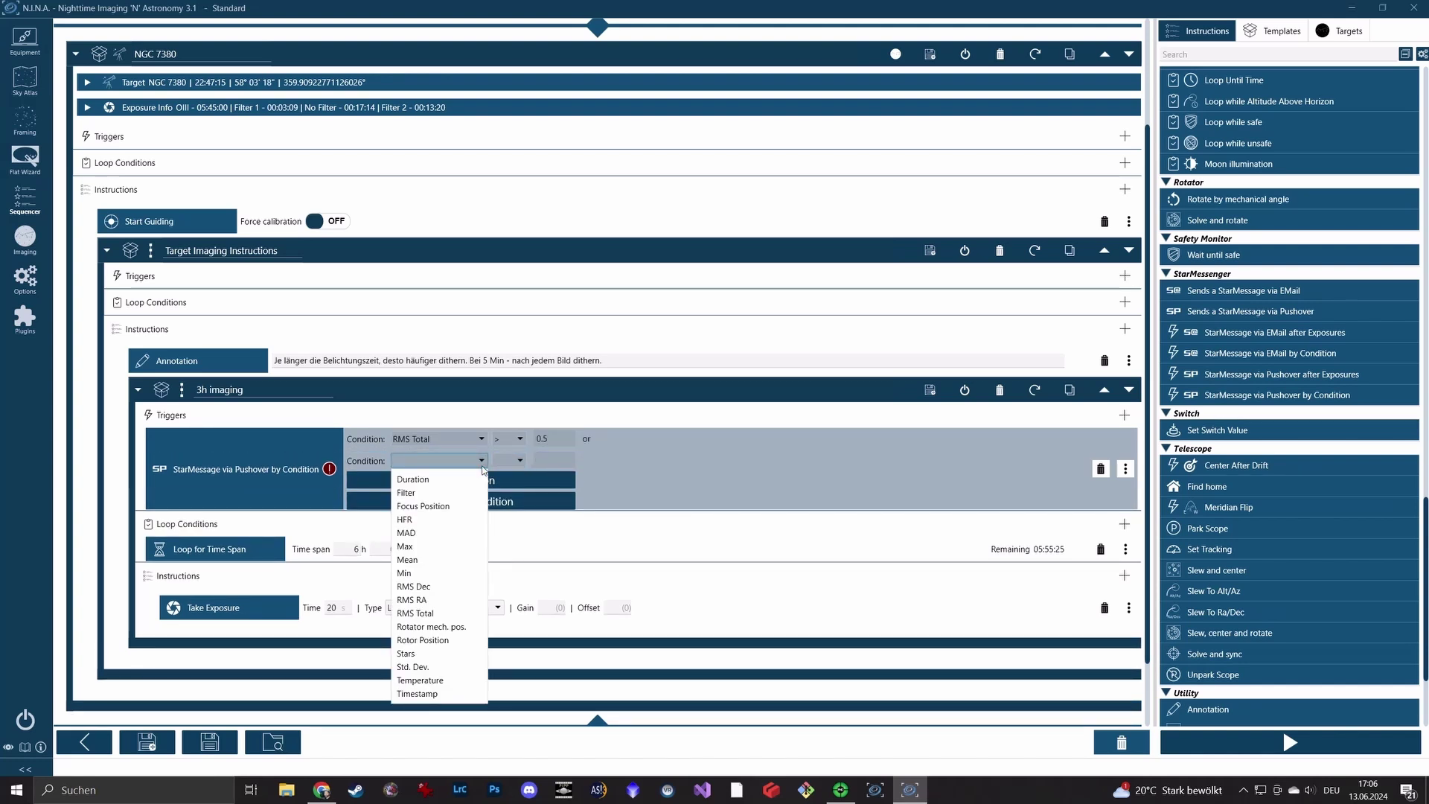
{"action": "left_click", "coordinate": [482, 461]}
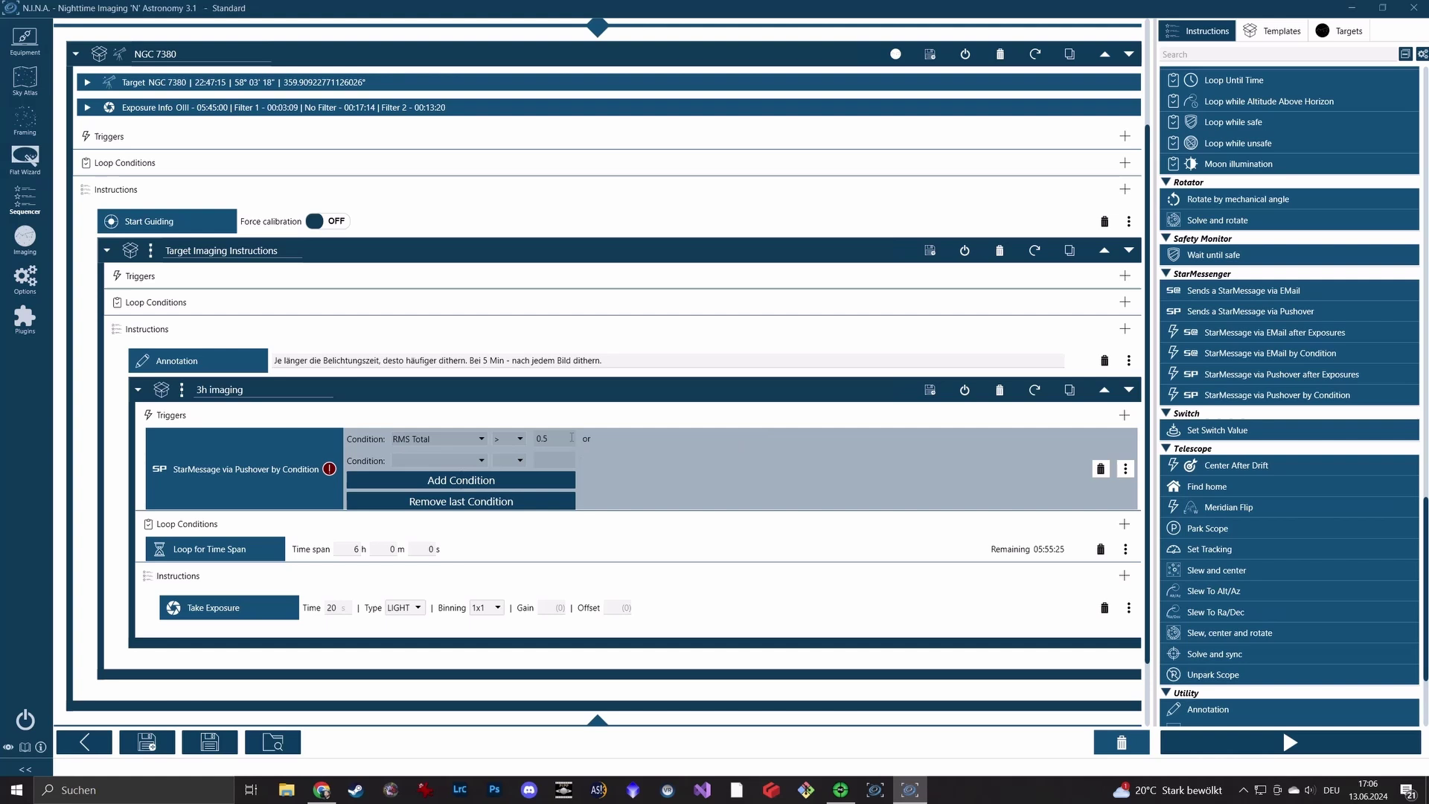
{"action": "left_click", "coordinate": [514, 439]}
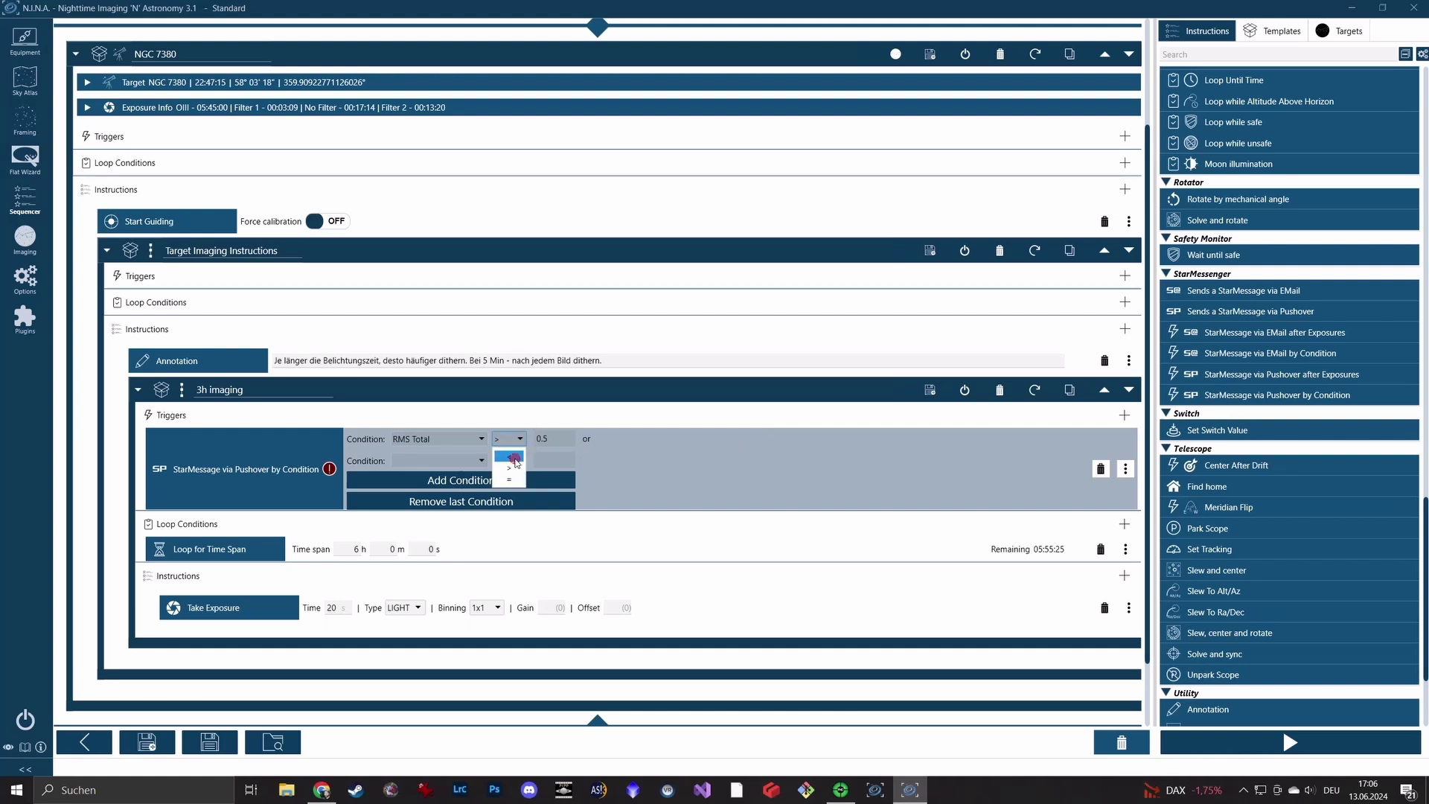
{"action": "left_click", "coordinate": [515, 458]}
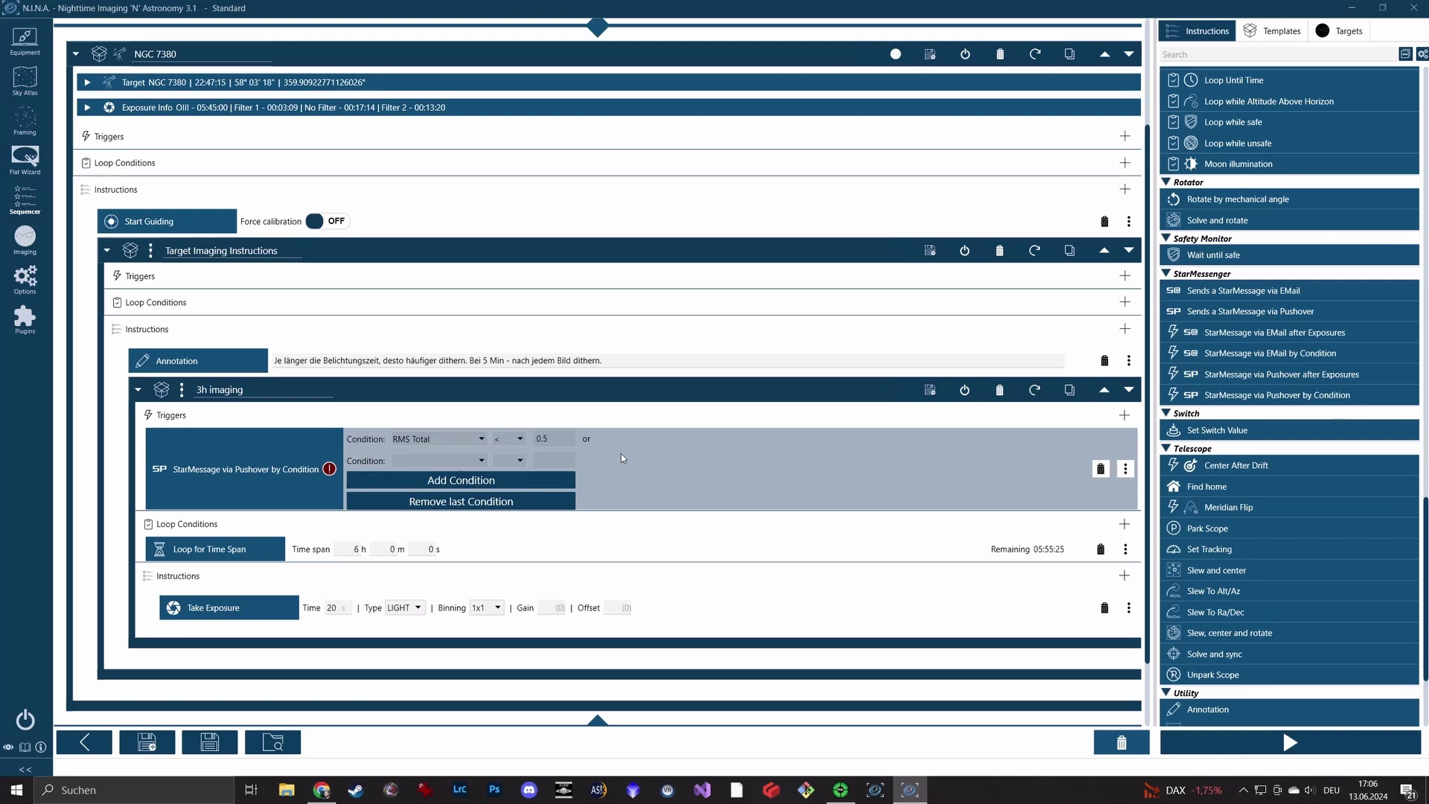
{"action": "left_click", "coordinate": [569, 437]}
{"action": "left_click", "coordinate": [634, 536]}
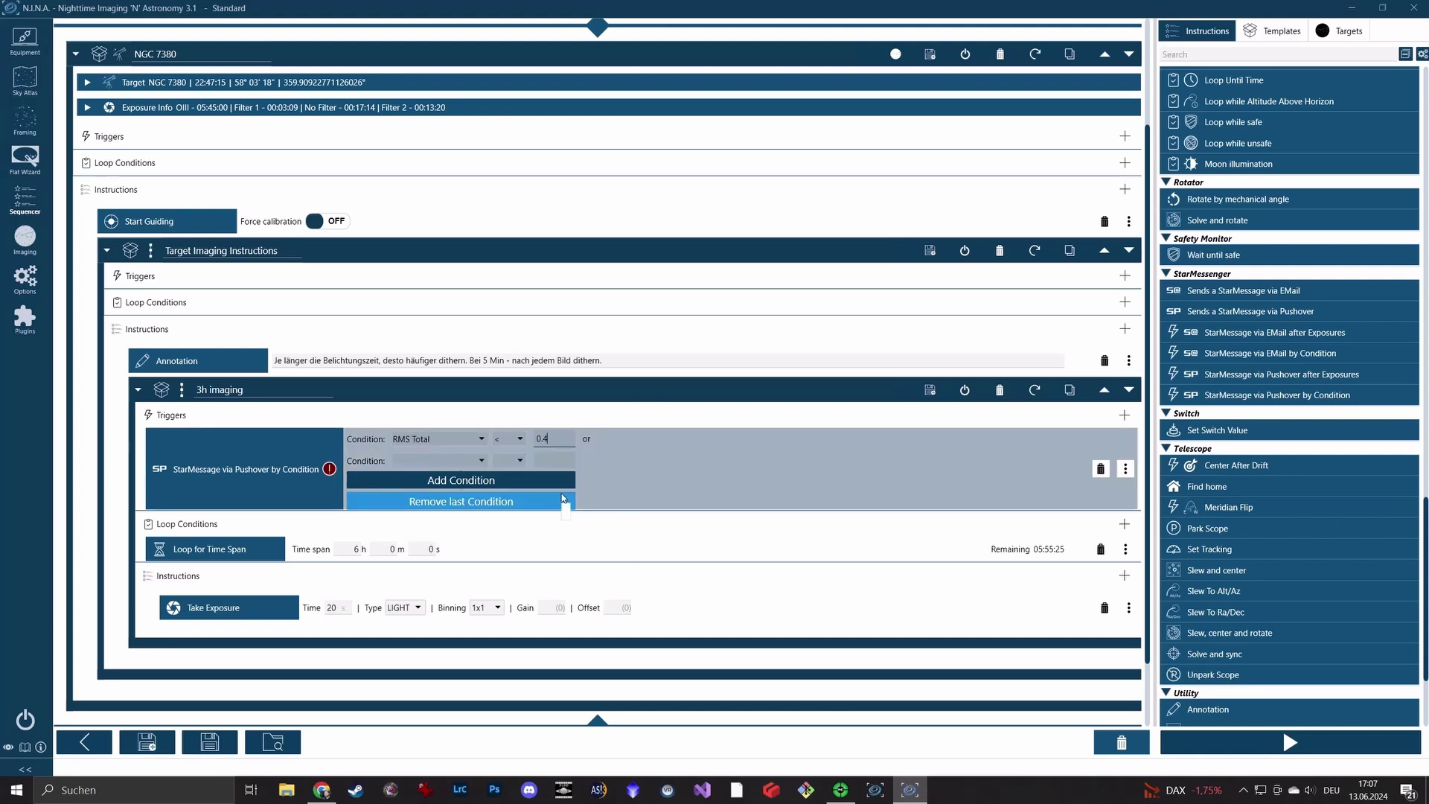
Set the Pushover trigger's second condition to RMS Total > 0.8
{"action": "left_click", "coordinate": [442, 459]}
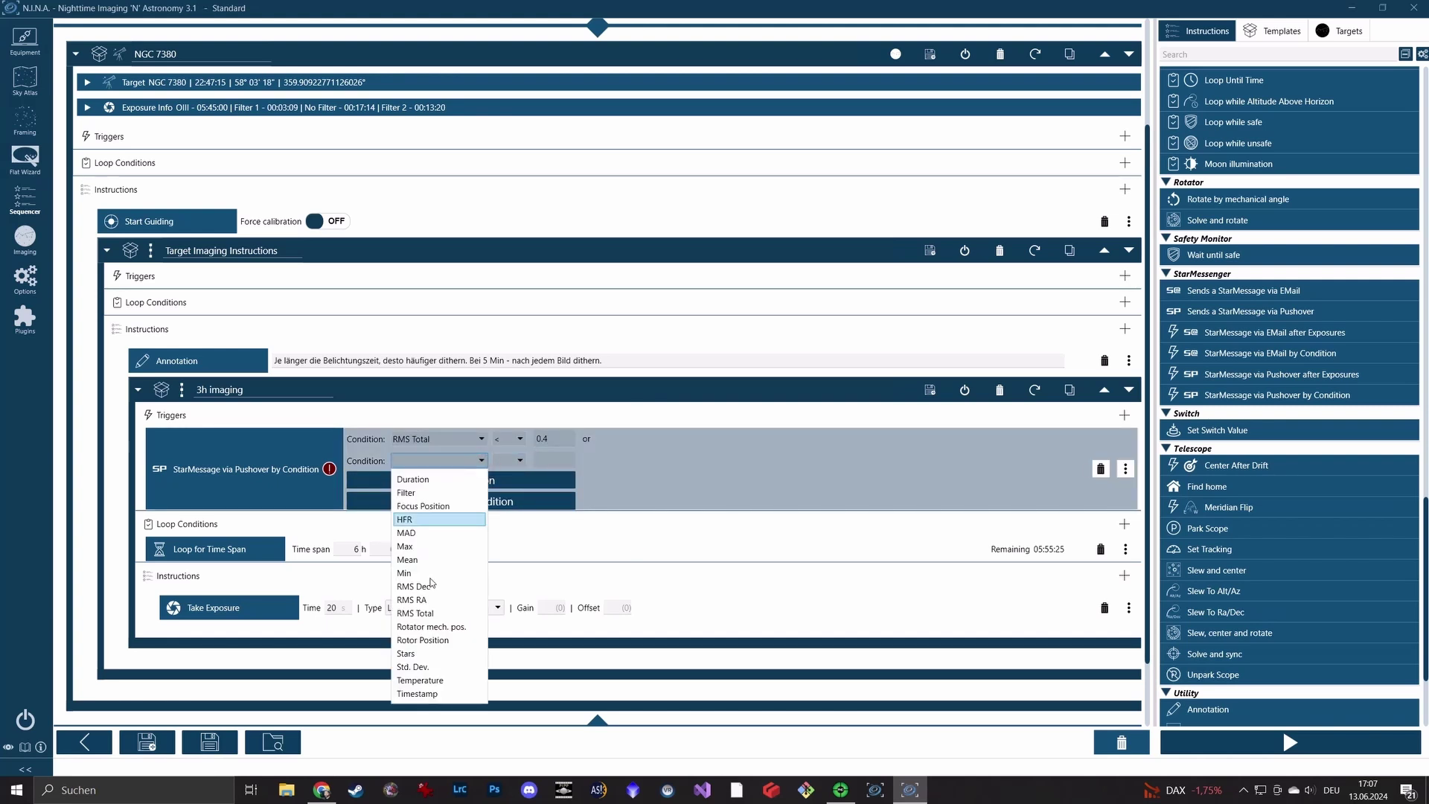
{"action": "left_click", "coordinate": [435, 613]}
{"action": "left_click", "coordinate": [521, 462]}
{"action": "left_click", "coordinate": [509, 489]}
{"action": "left_click", "coordinate": [560, 460]}
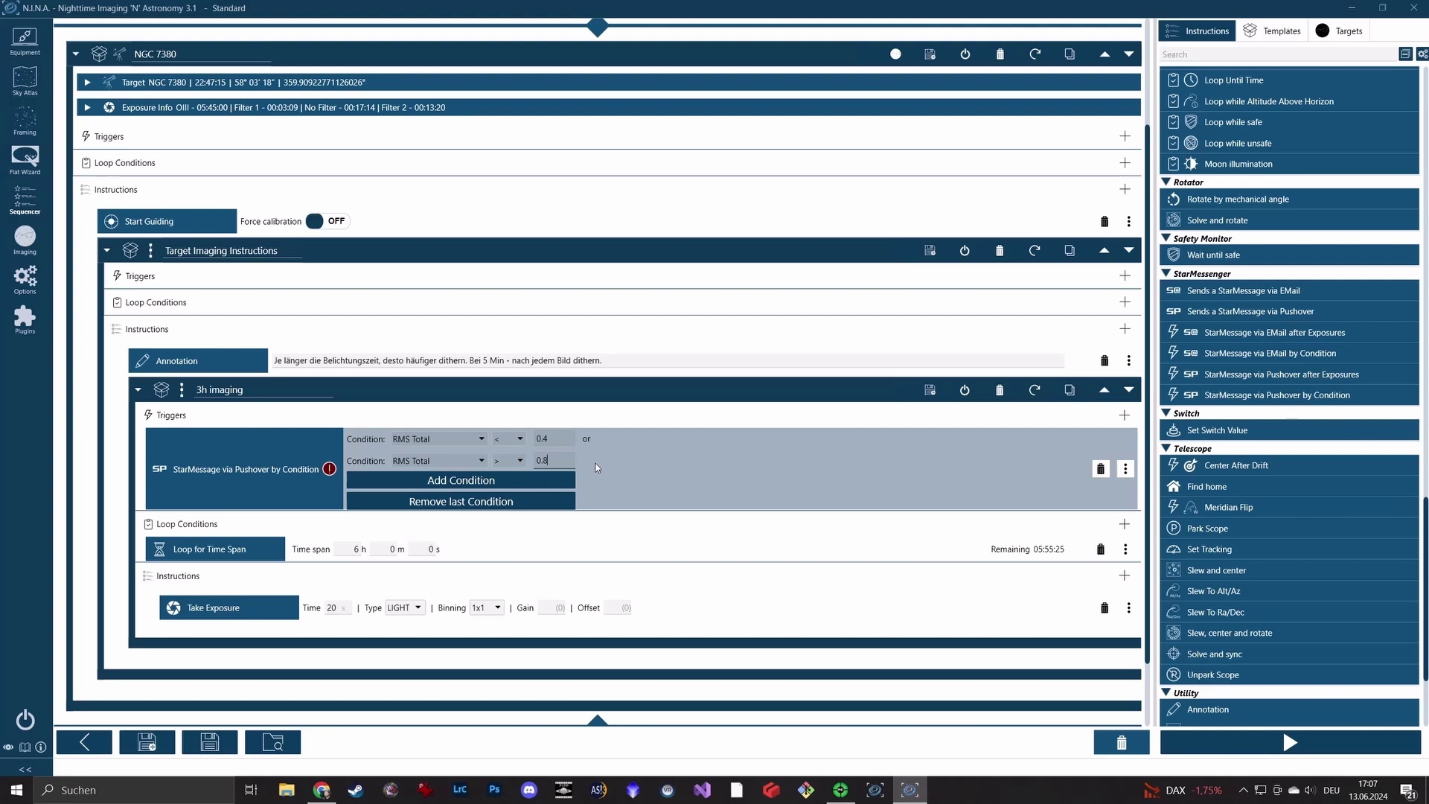
{"action": "type", "text": ".8"}
{"action": "left_click_drag", "start_coordinate": [621, 390], "coordinate": [521, 490]}
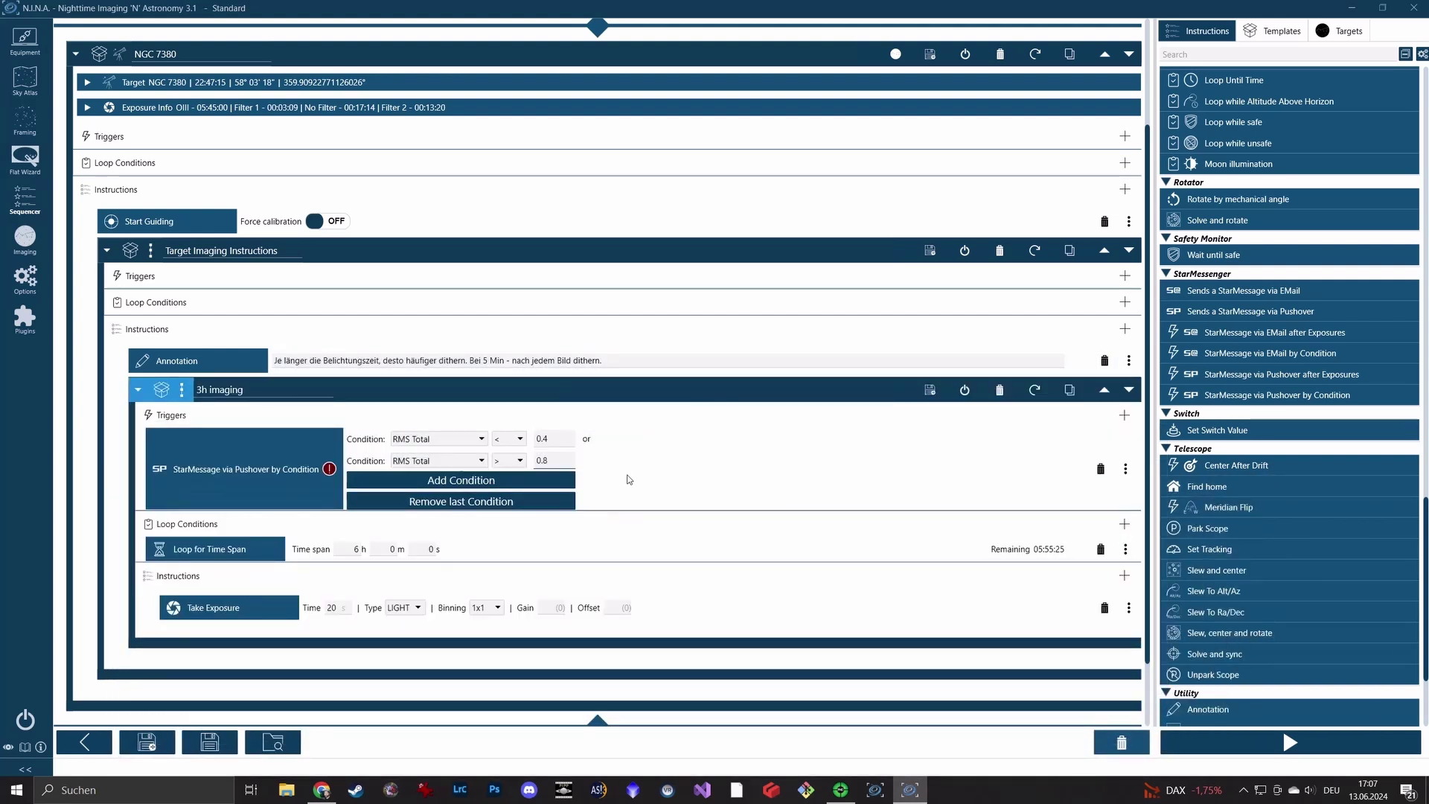
Add a third condition to the Pushover trigger, set to HFR > 1.8
{"action": "left_click", "coordinate": [493, 487]}
{"action": "left_click", "coordinate": [484, 482]}
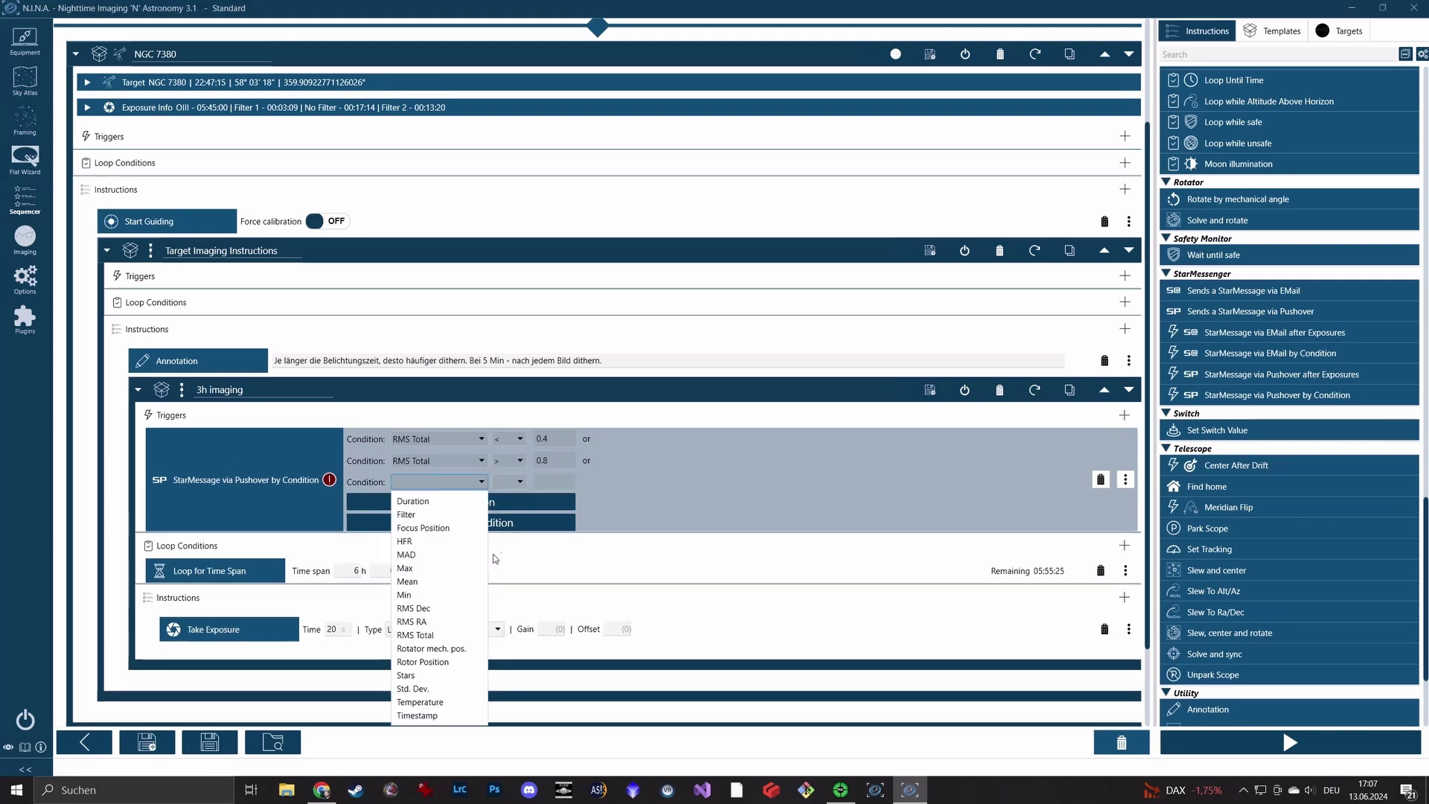
{"action": "left_click", "coordinate": [415, 541]}
{"action": "left_click", "coordinate": [514, 482]}
{"action": "left_click", "coordinate": [511, 507]}
{"action": "left_click", "coordinate": [555, 482]}
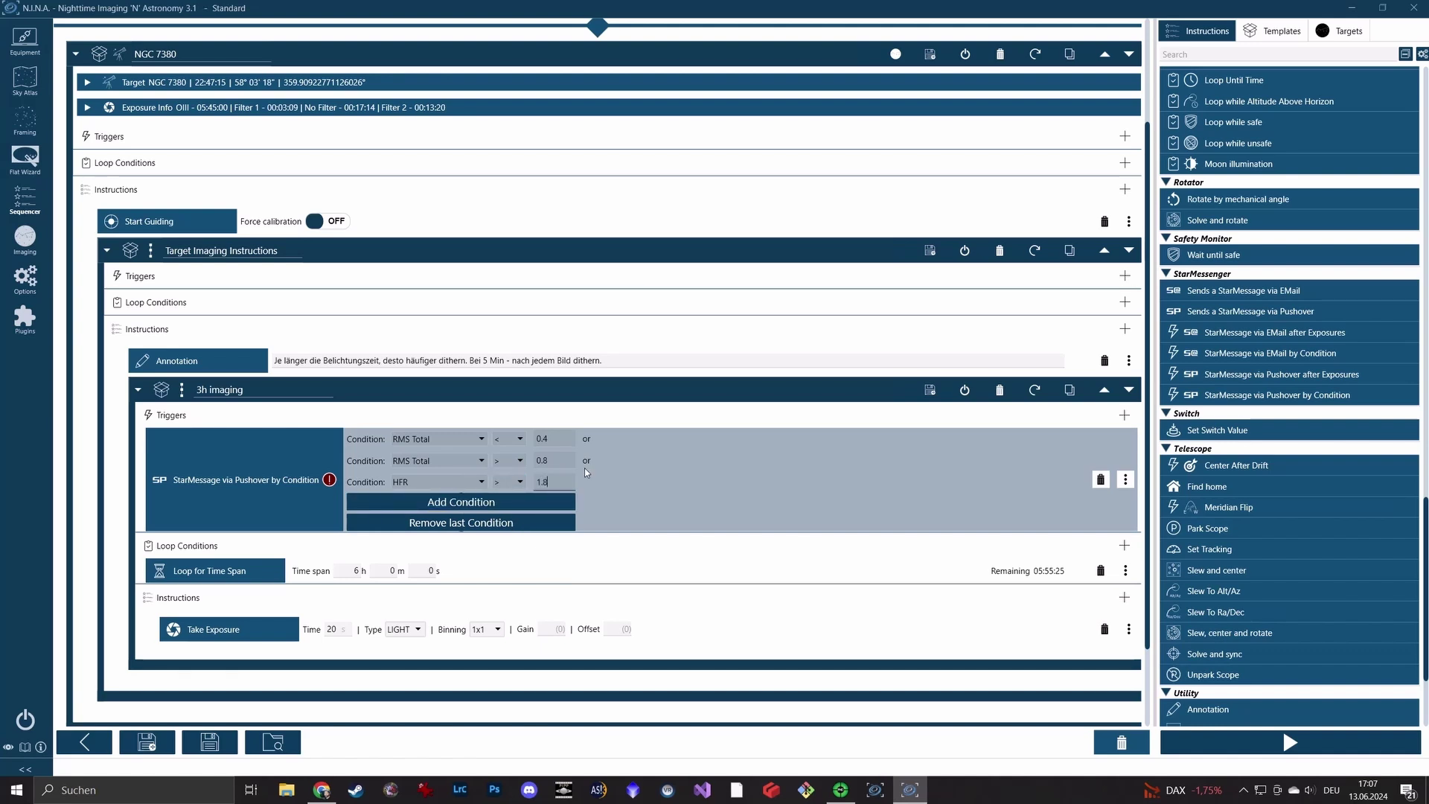
{"action": "left_click", "coordinate": [619, 410]}
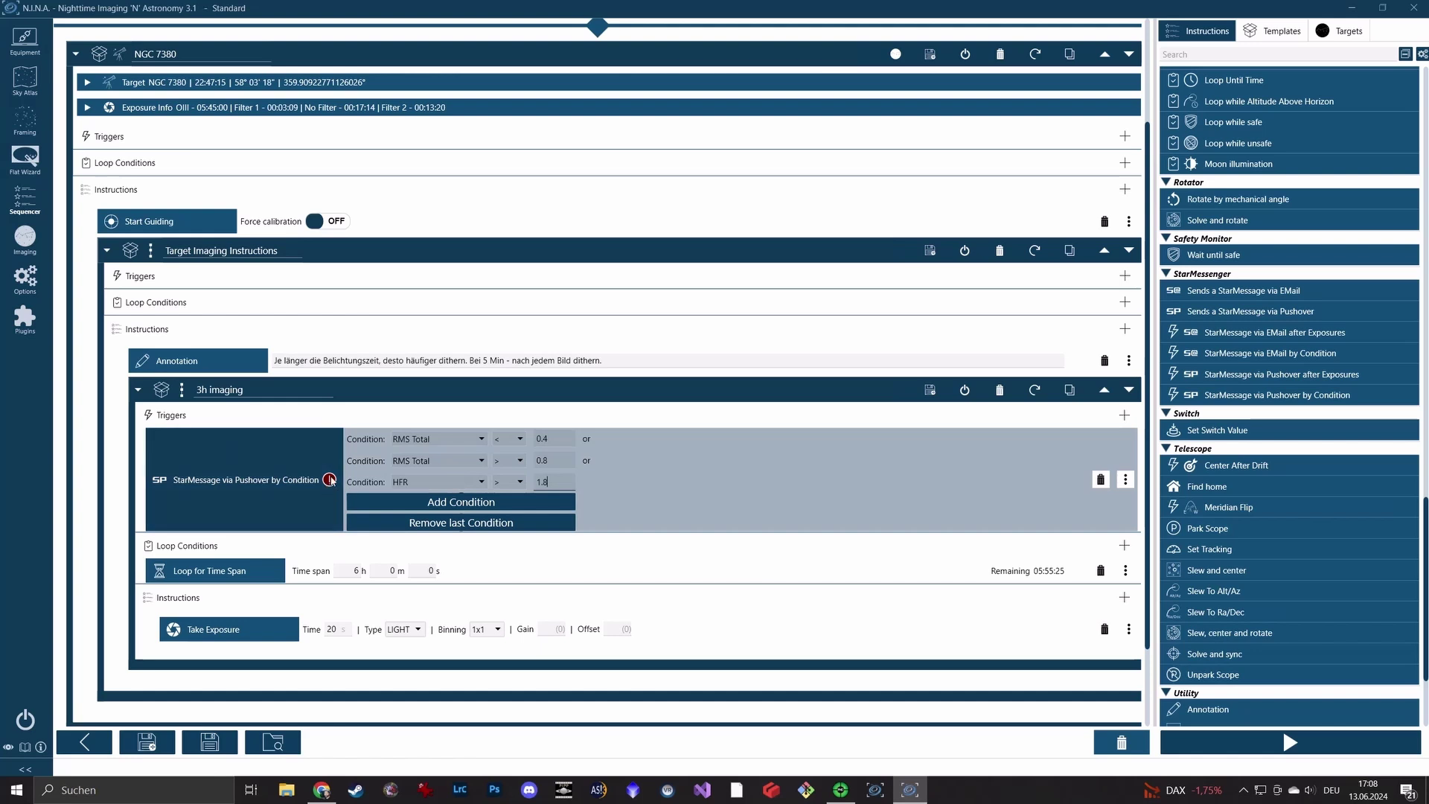
Enable RMS Total, RMS Dec, RMS RA, HFR, Rotator mech. pos., Mean, Min, Max and Image in the StarMessenger plugin options, and return to the sequencer
{"action": "mouse_move", "coordinate": [332, 486]}
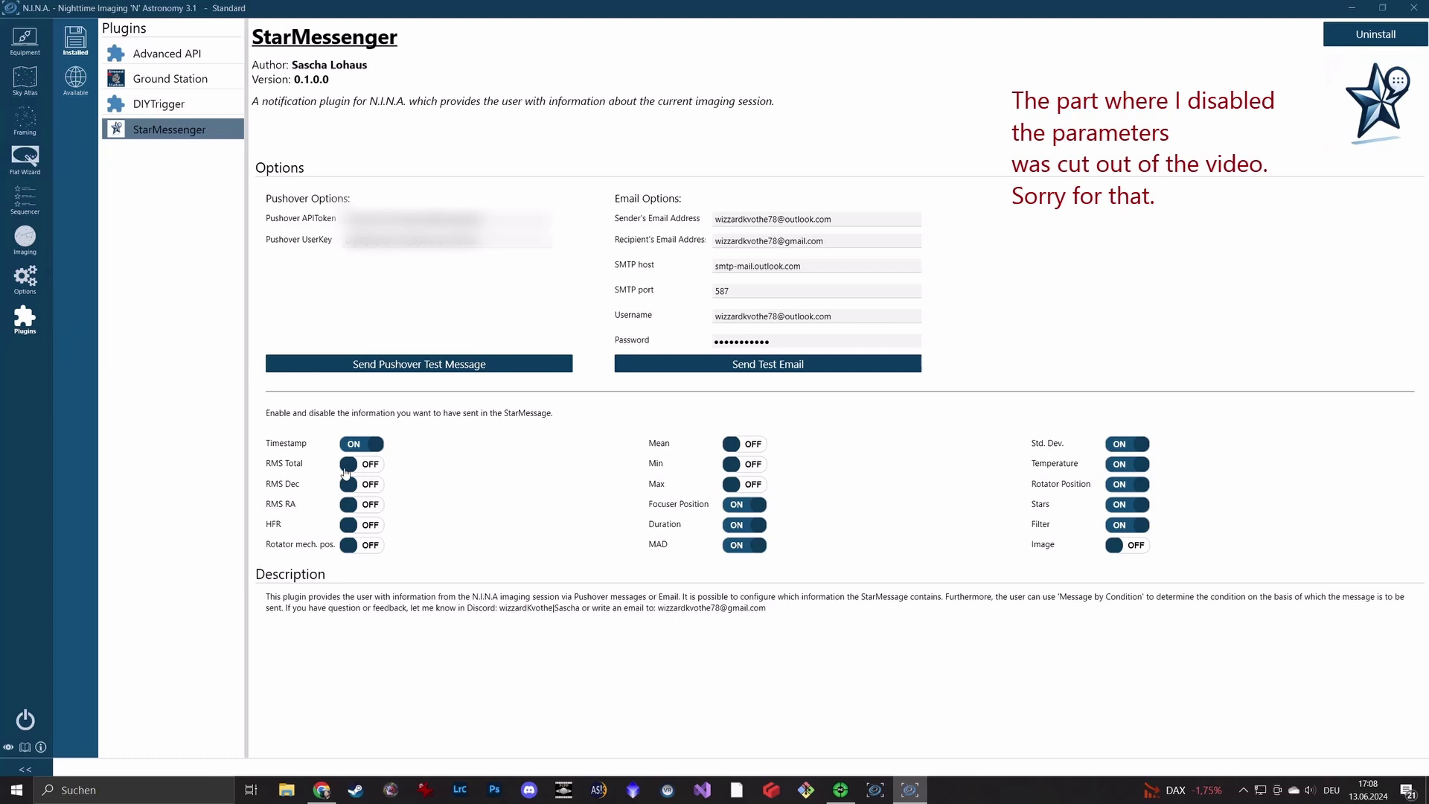
{"action": "left_click", "coordinate": [347, 465]}
{"action": "left_click", "coordinate": [348, 485]}
{"action": "left_click", "coordinate": [348, 504]}
{"action": "left_click", "coordinate": [349, 525]}
{"action": "left_click", "coordinate": [348, 545]}
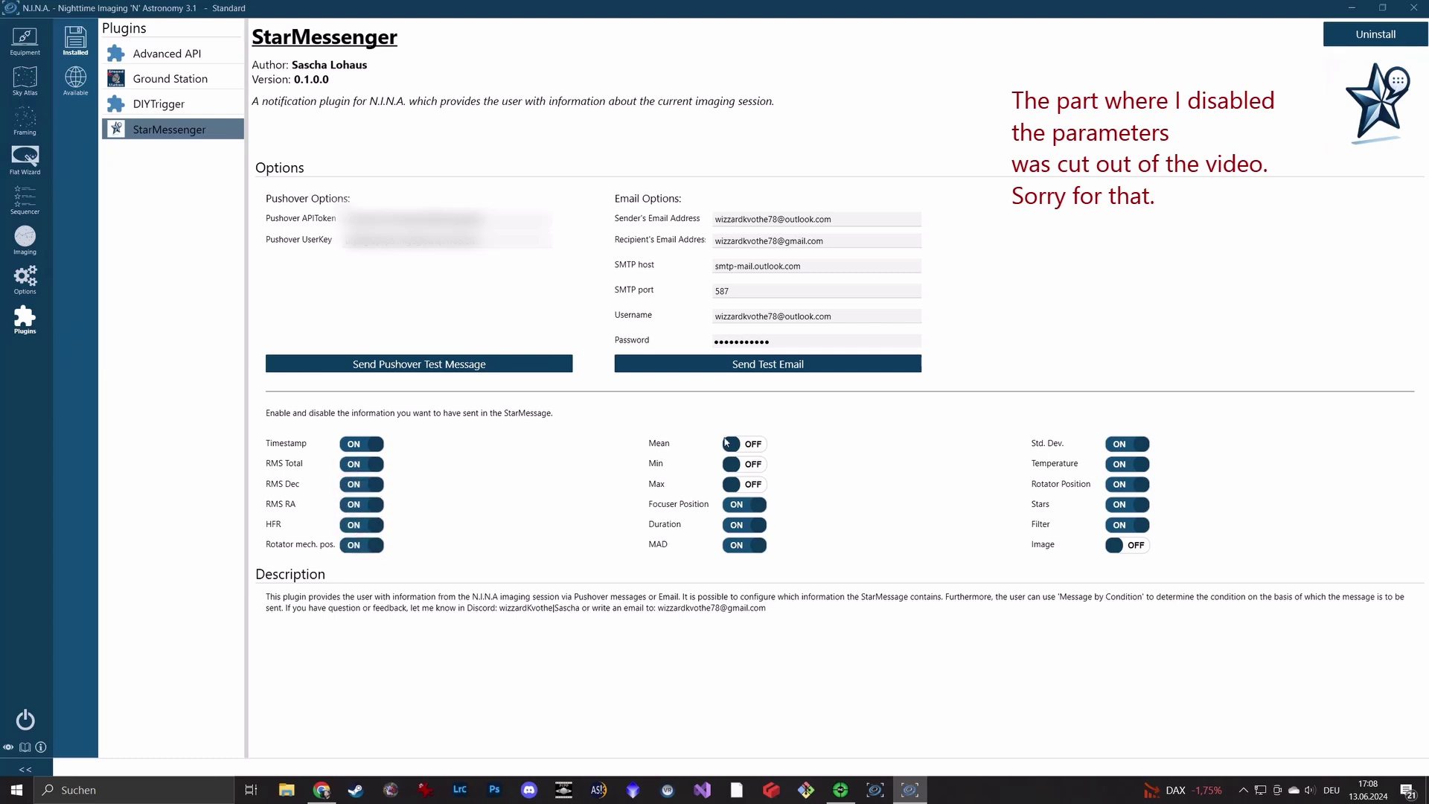
{"action": "left_click", "coordinate": [731, 443]}
{"action": "left_click", "coordinate": [731, 464]}
{"action": "left_click", "coordinate": [730, 483]}
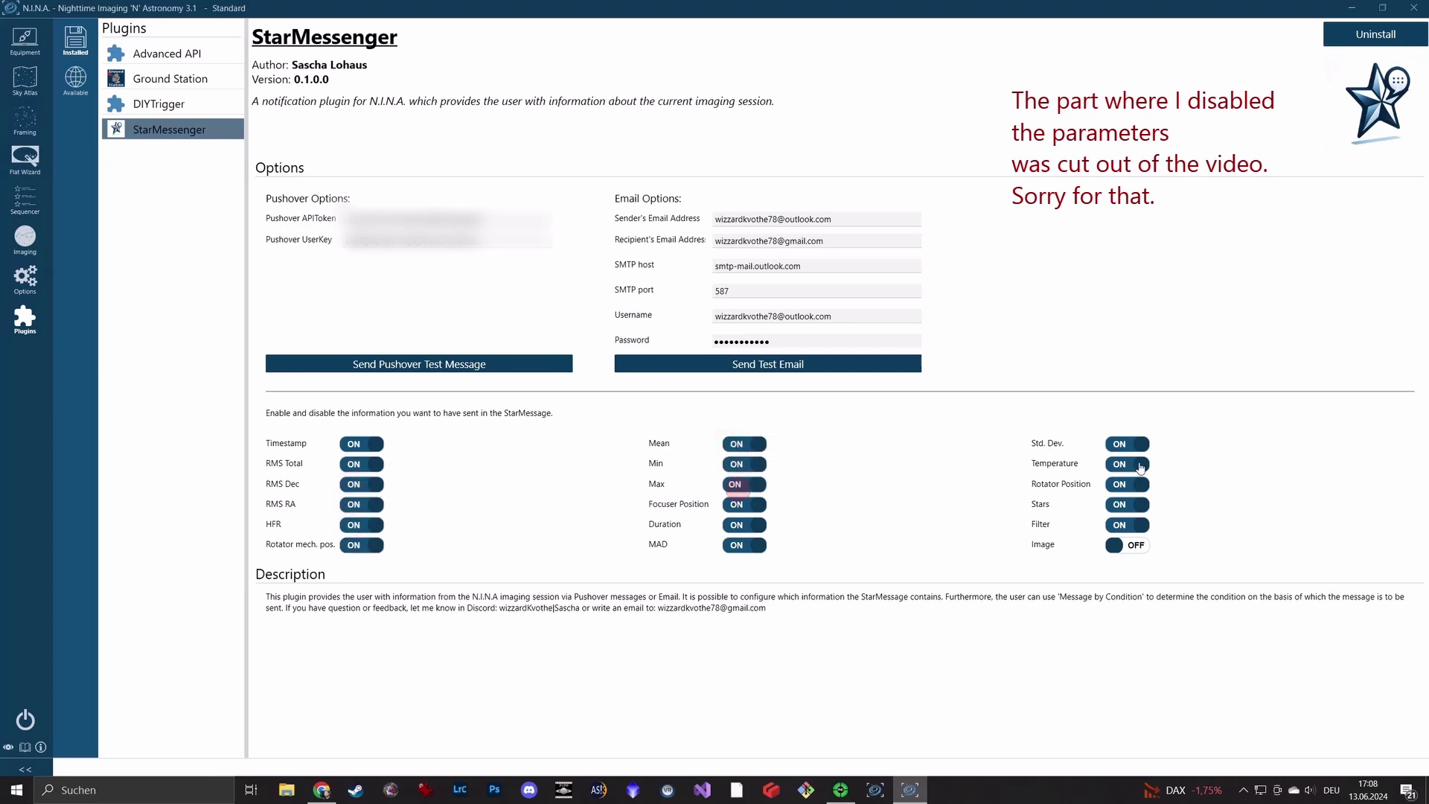
{"action": "left_click", "coordinate": [1138, 545]}
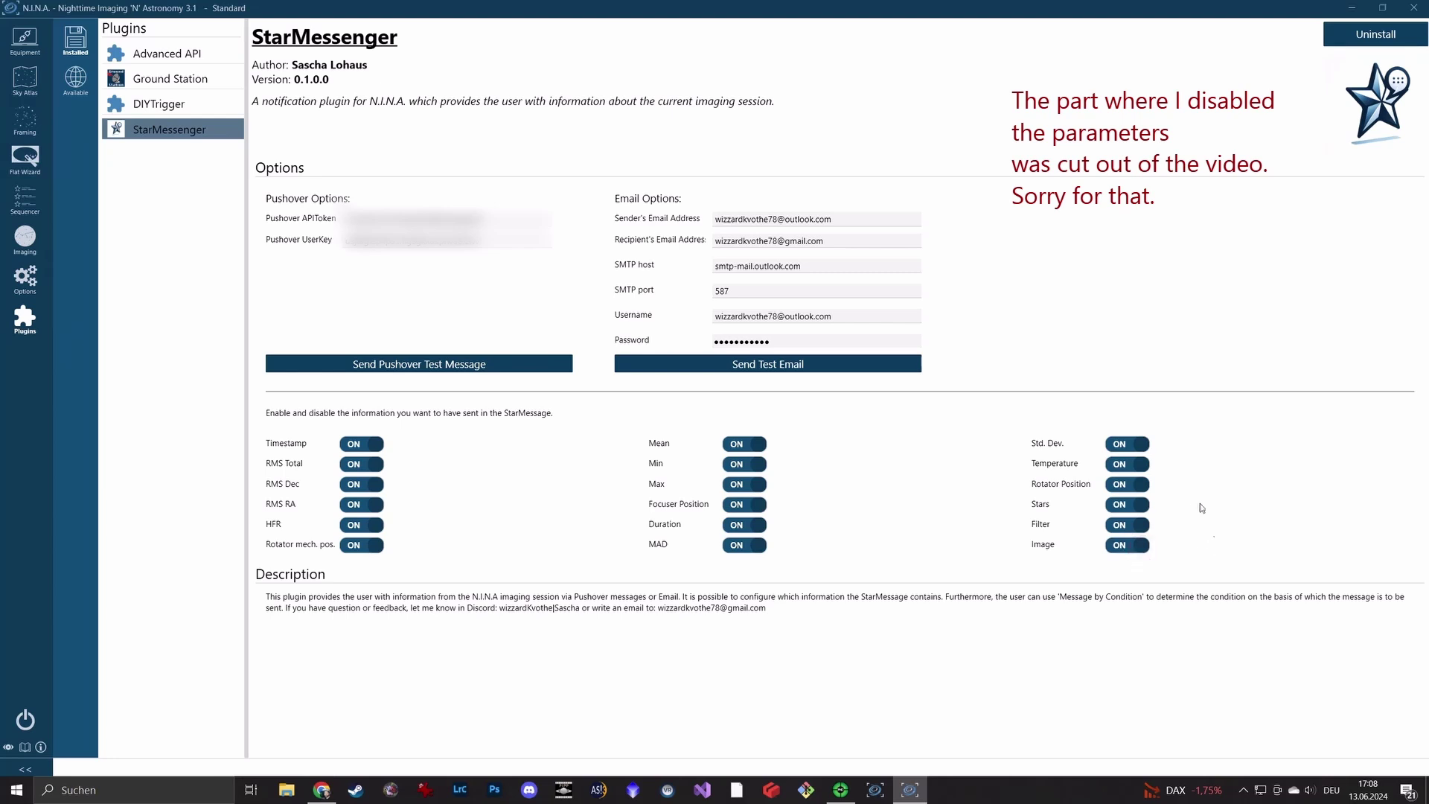
{"action": "left_click", "coordinate": [22, 208]}
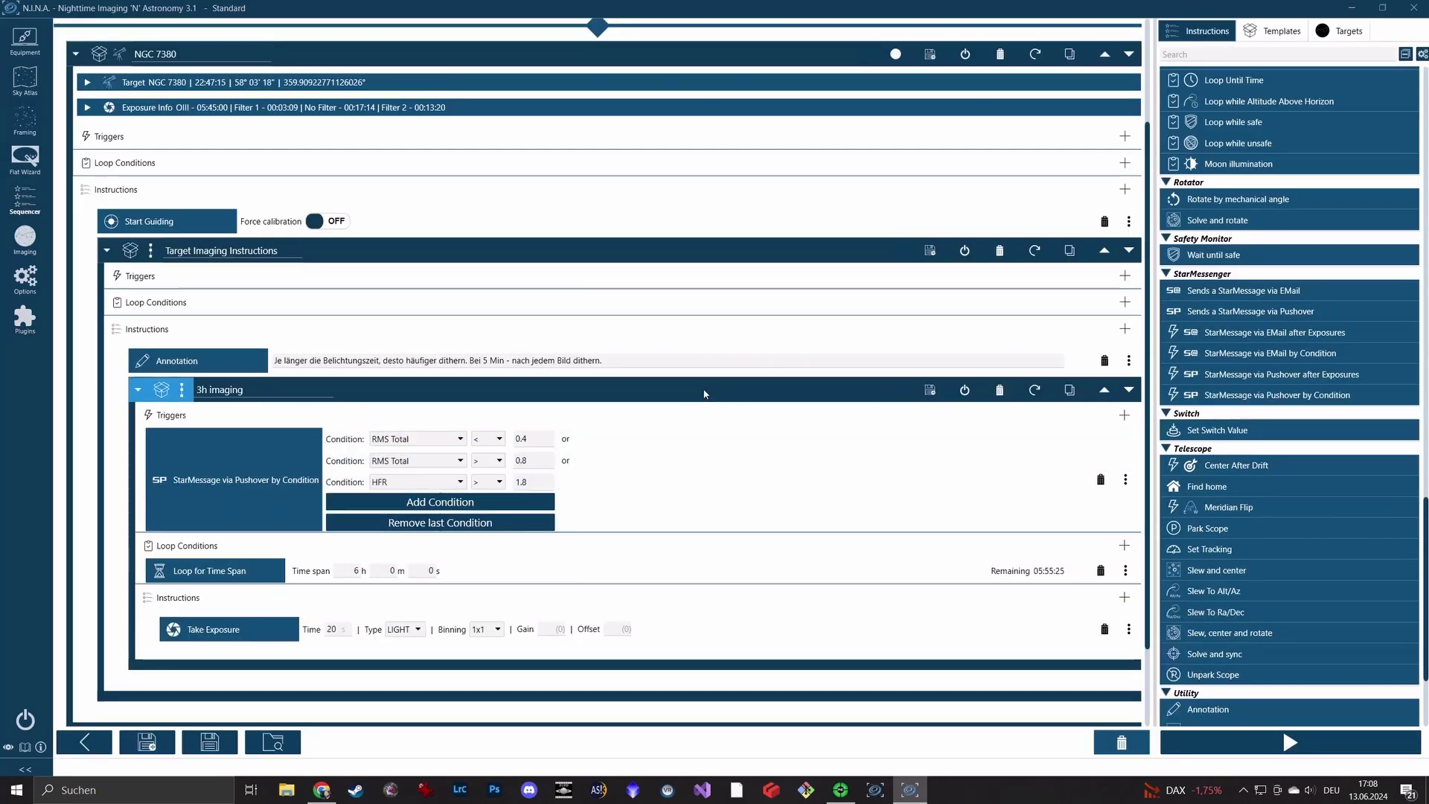